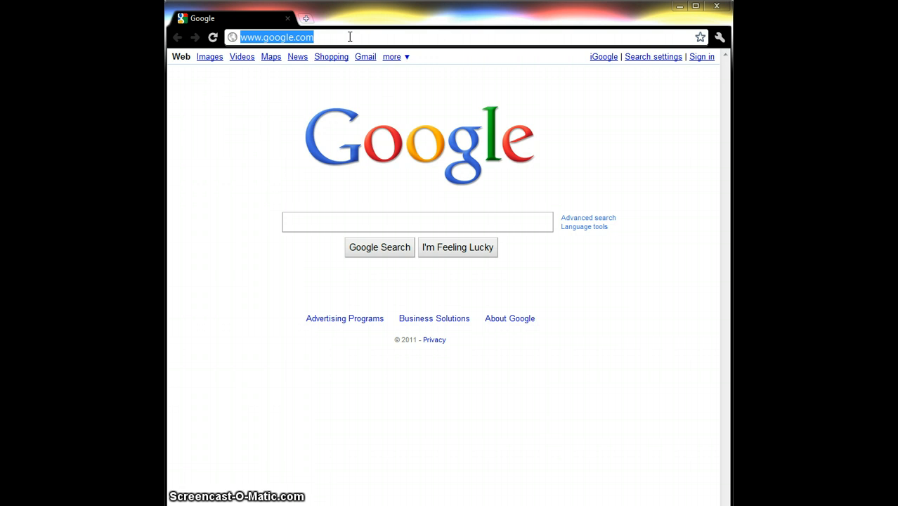
type("www.gloo")
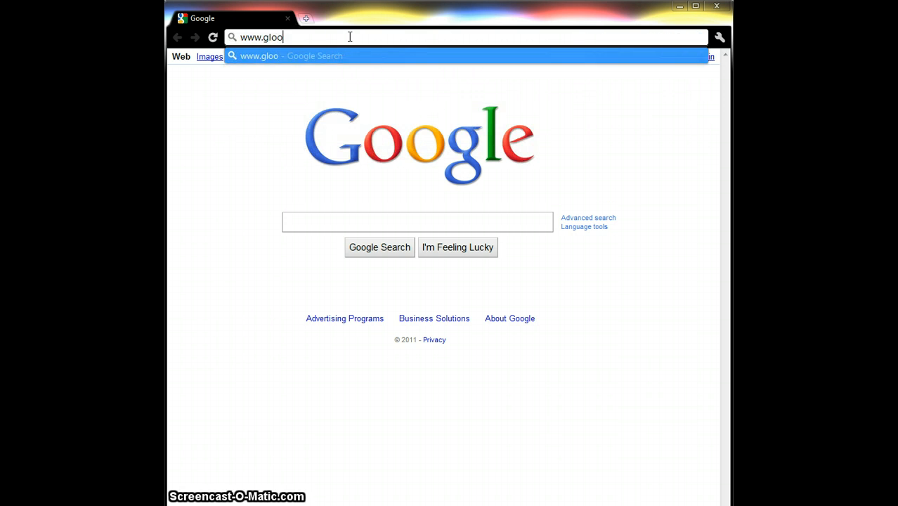
key("Down")
key("Return")
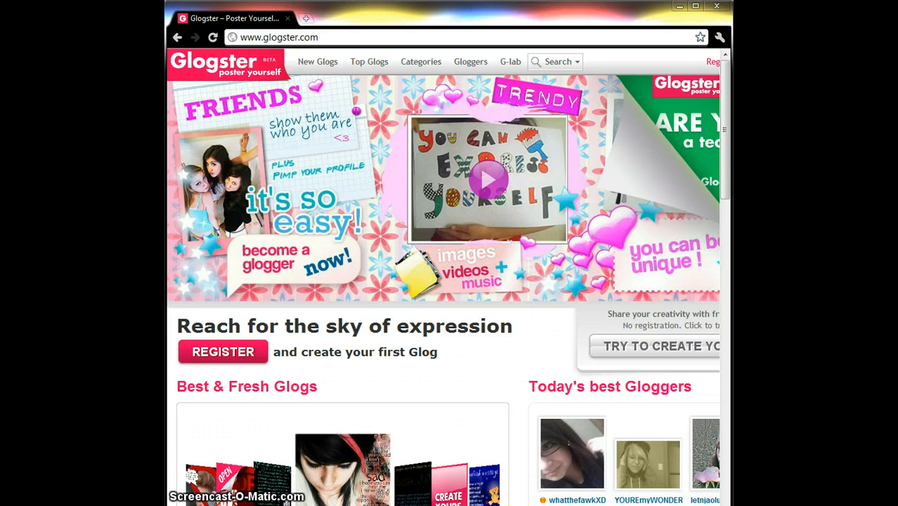
- Log in to Glogster by picking the account nickname and entering the account password
scroll(443, 277, "right", 1)
scroll(442, 277, "right", 1)
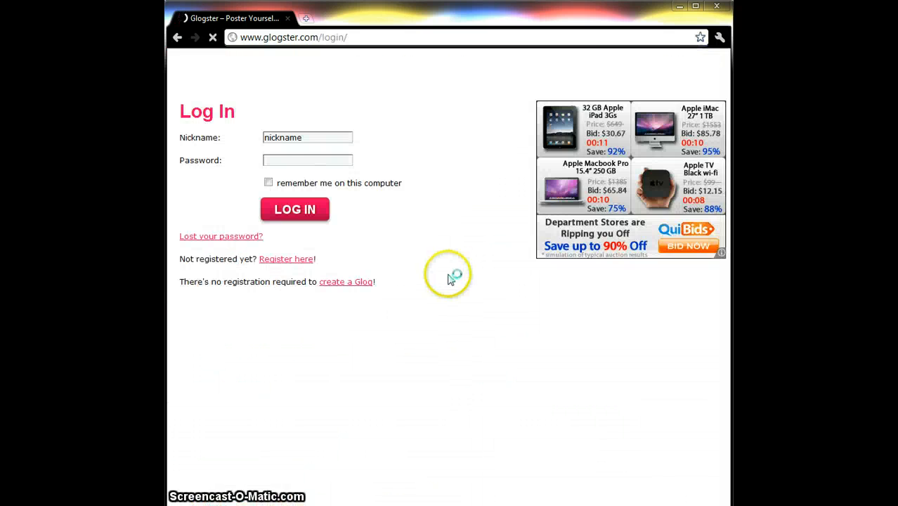
left_click(296, 138)
type("dre")
key("Down")
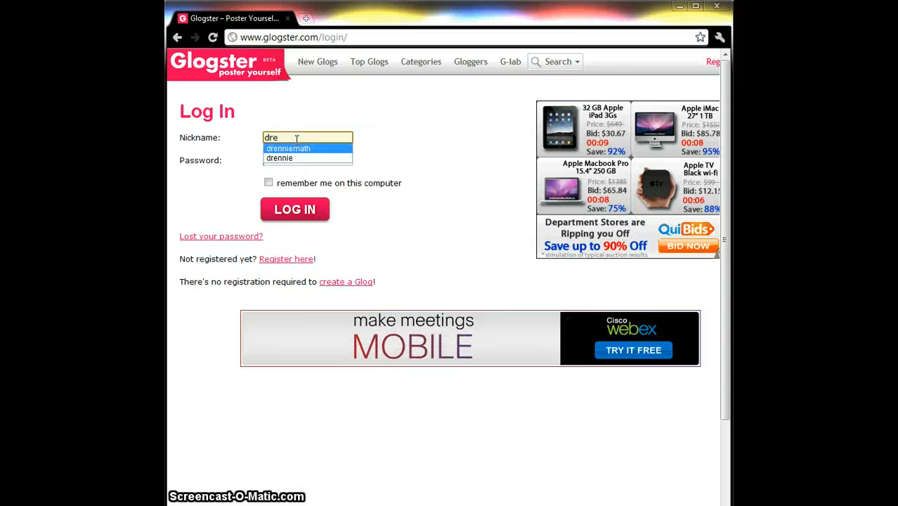
key("Return")
key("Tab")
type("***")
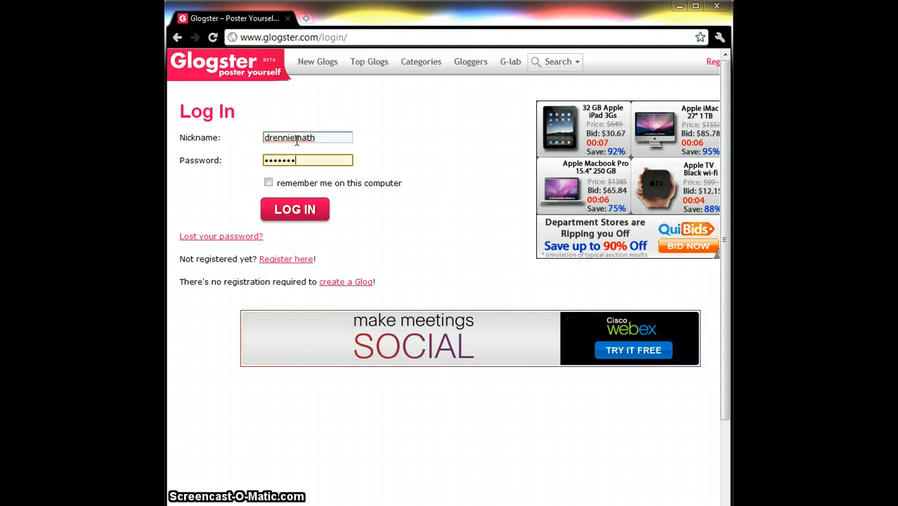
key("Return")
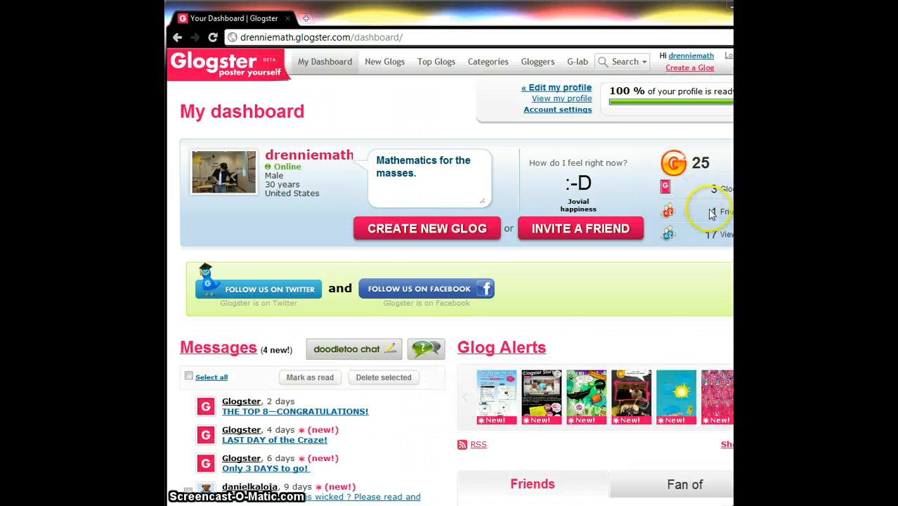
- Start a new glog and delete its default speech bubble, star and arrow graphics
left_click(391, 232)
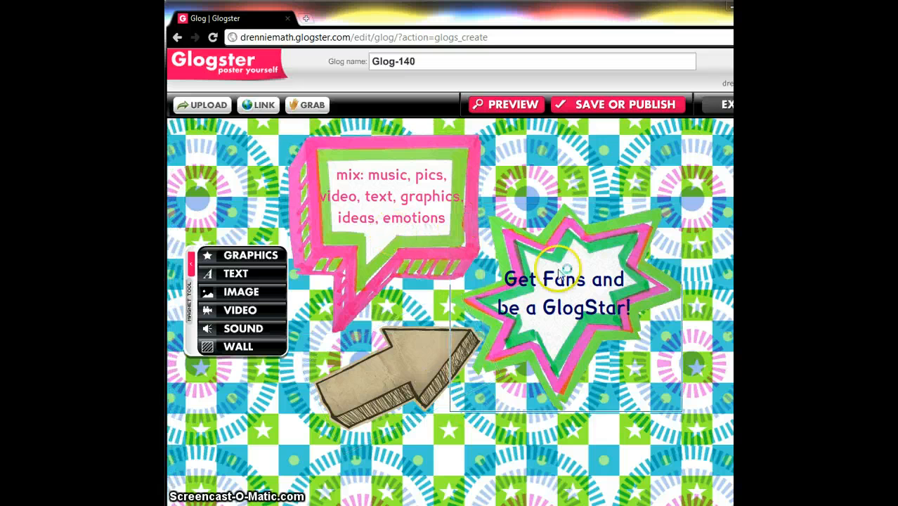
left_click(424, 224)
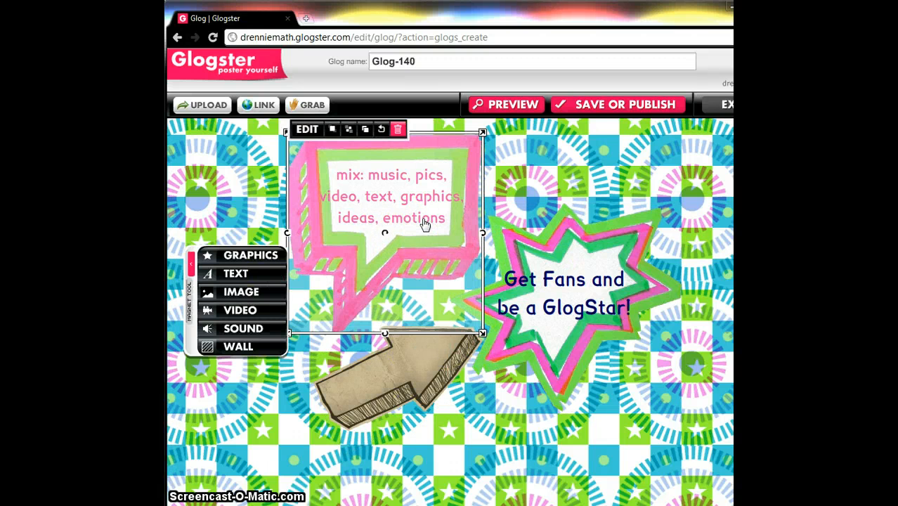
left_click(433, 247)
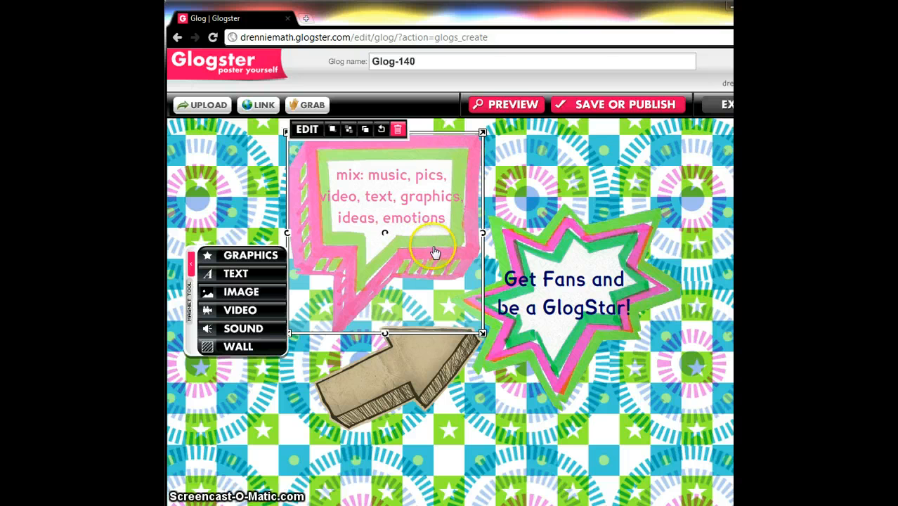
key("Delete")
left_click(534, 290)
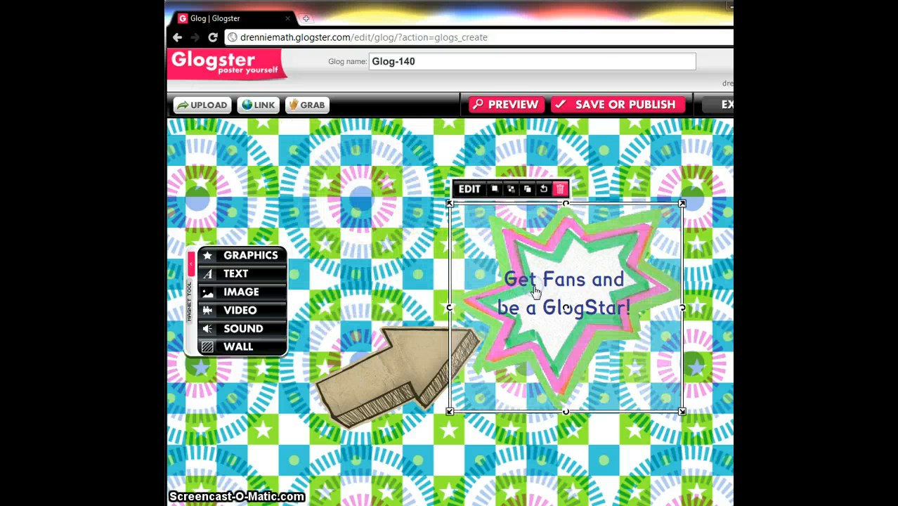
key("Delete")
left_click(456, 338)
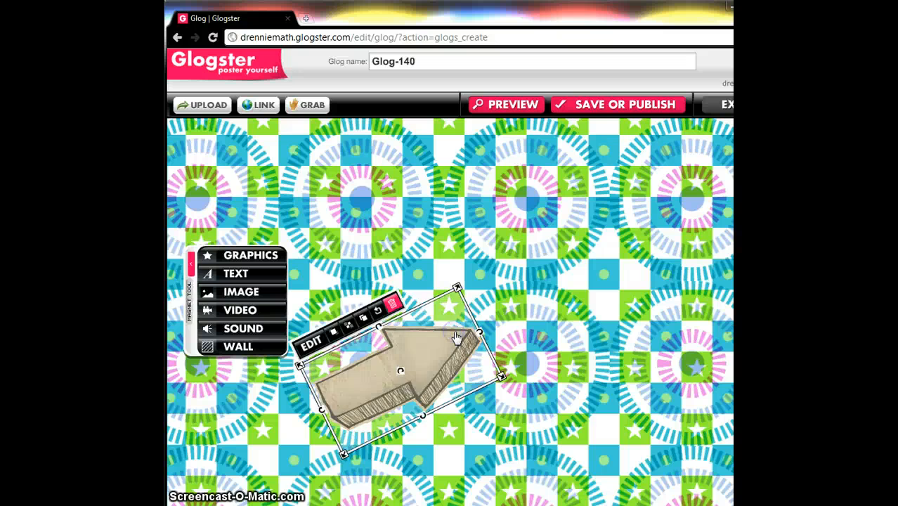
key("Delete")
- Reposition the magnet tool panel along the canvas's left edge
left_click(190, 302)
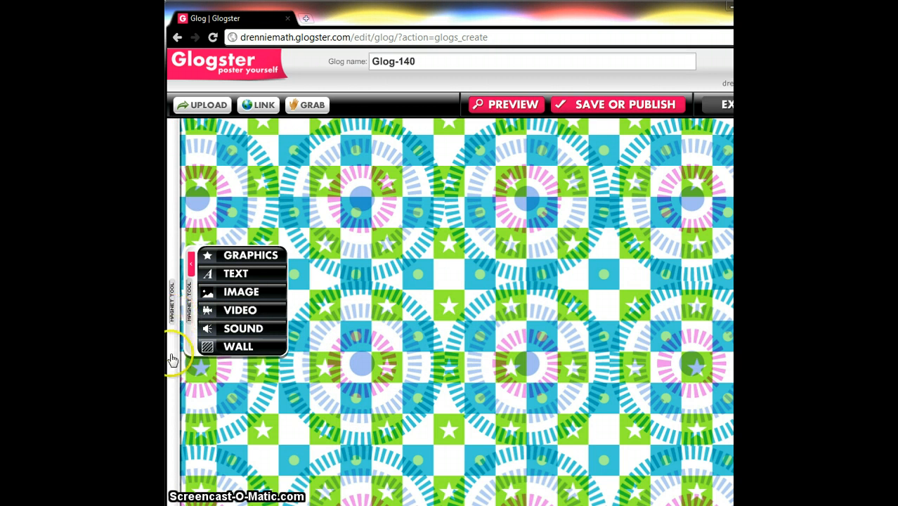
left_click(171, 394)
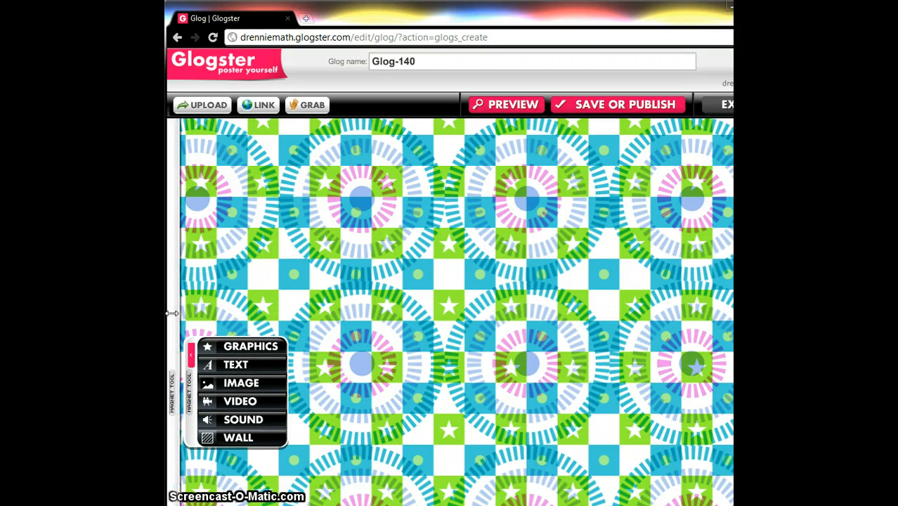
left_click(170, 315)
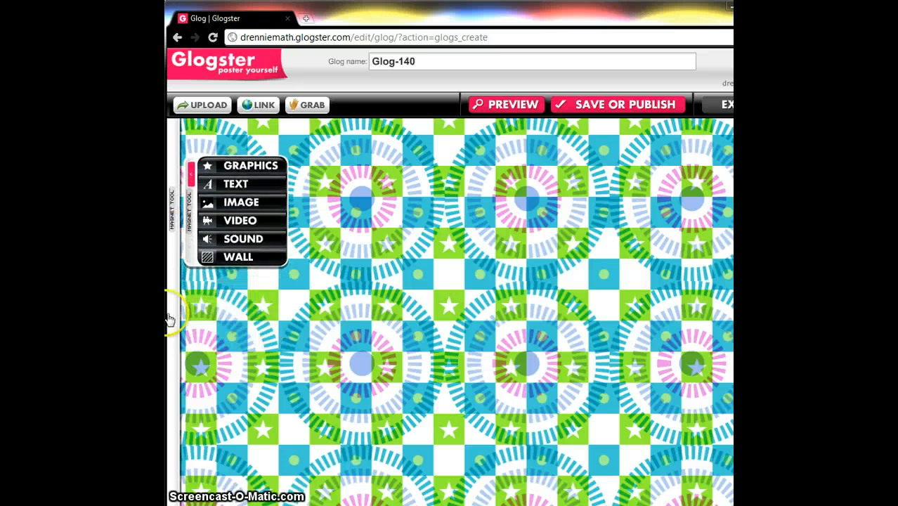
left_click(172, 388)
left_click(171, 438)
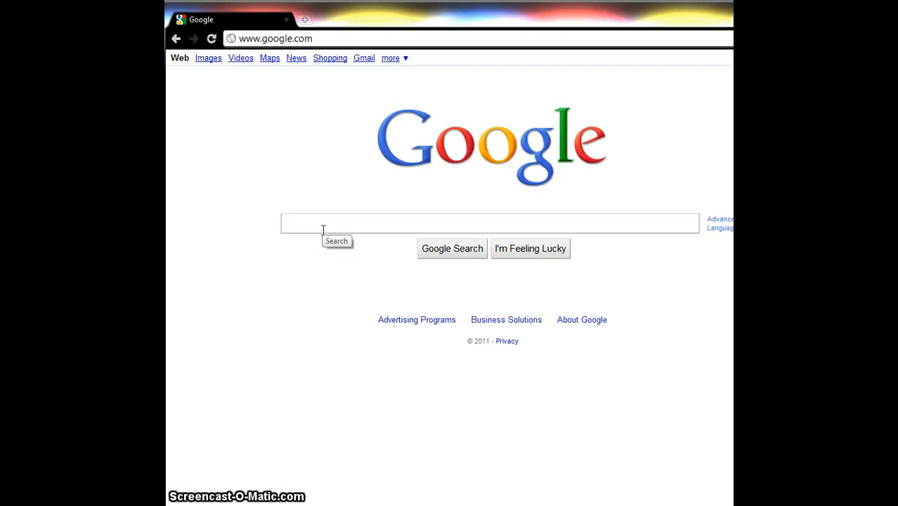
- Search Google for pythagorean theorem
type("p")
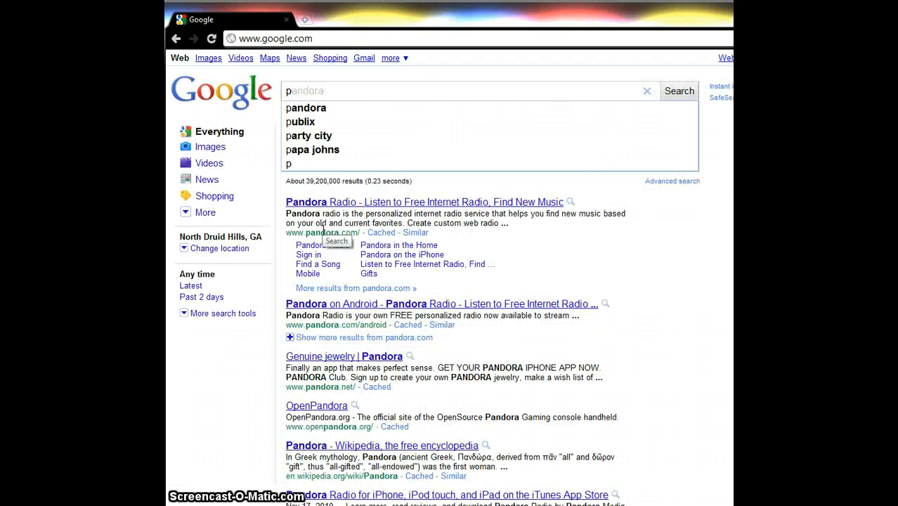
type("yth")
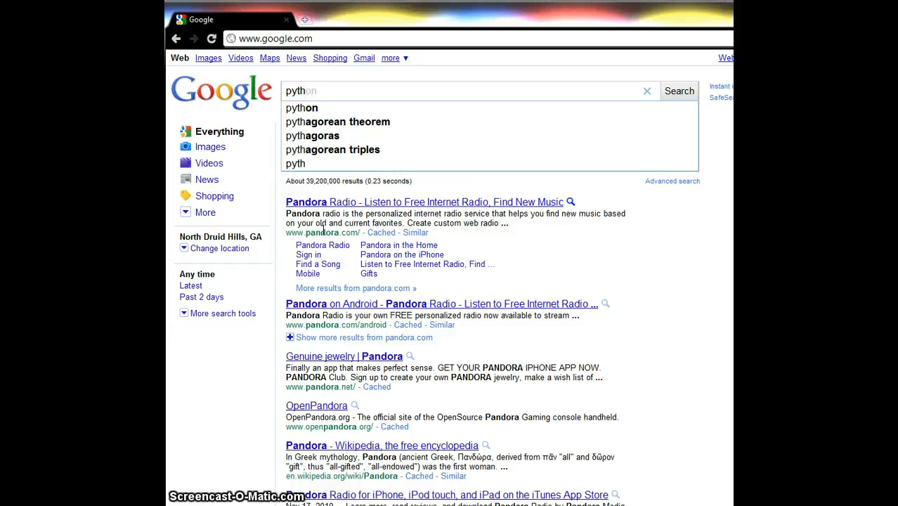
type("ago")
key("Down")
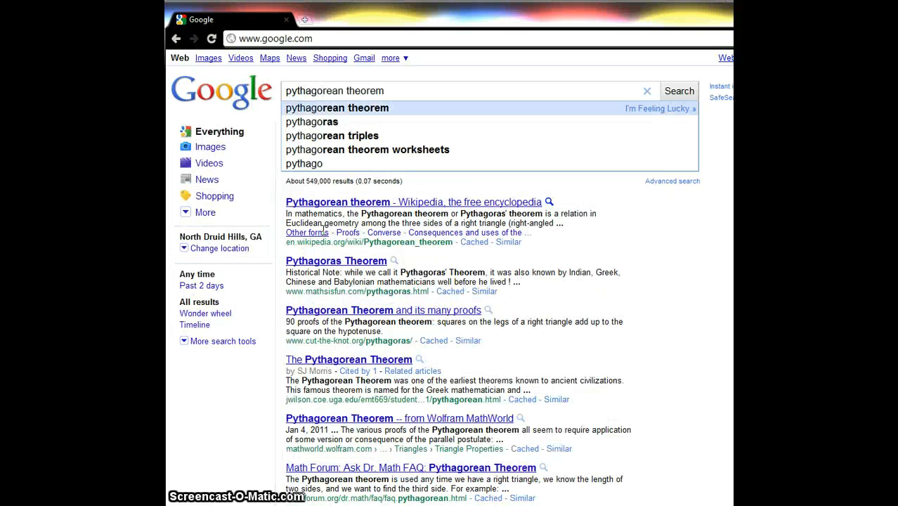
key("Return")
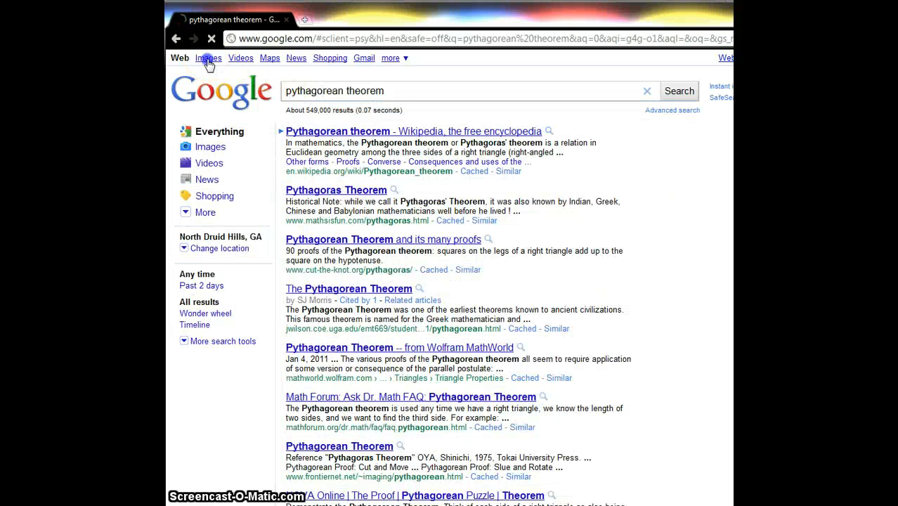
- Open the full-size pythagorean-theorem1.gif from the image search results
left_click(208, 58)
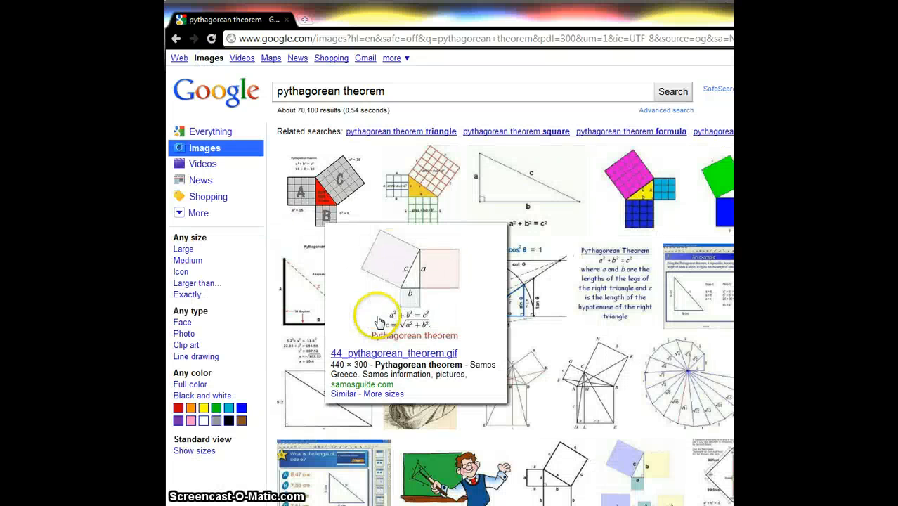
mouse_move(624, 210)
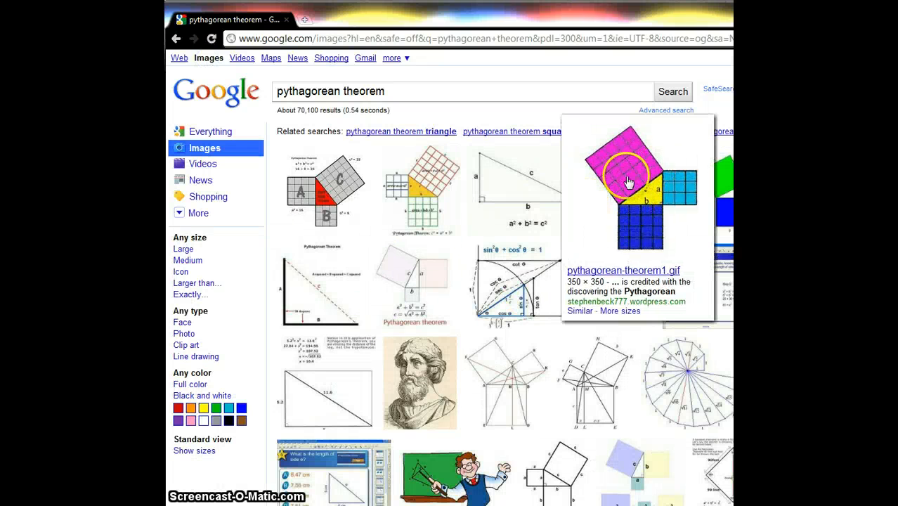
left_click(639, 204)
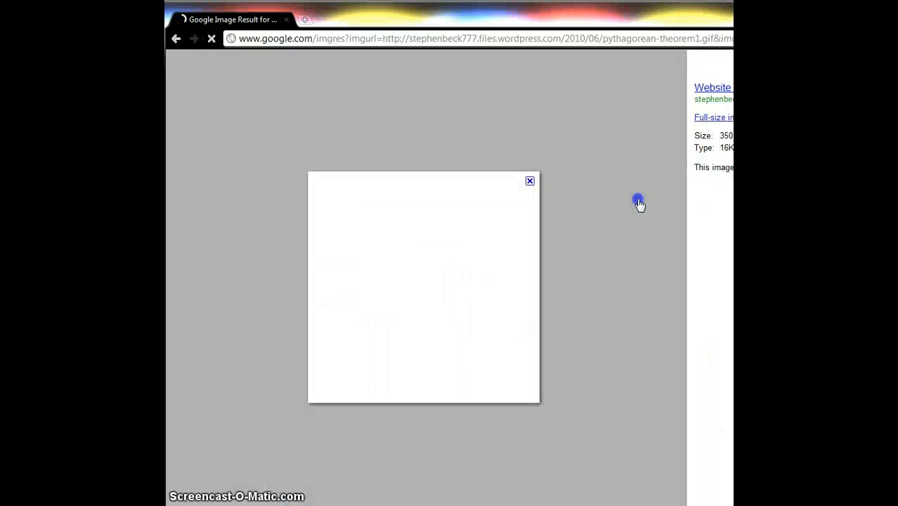
left_click(429, 299)
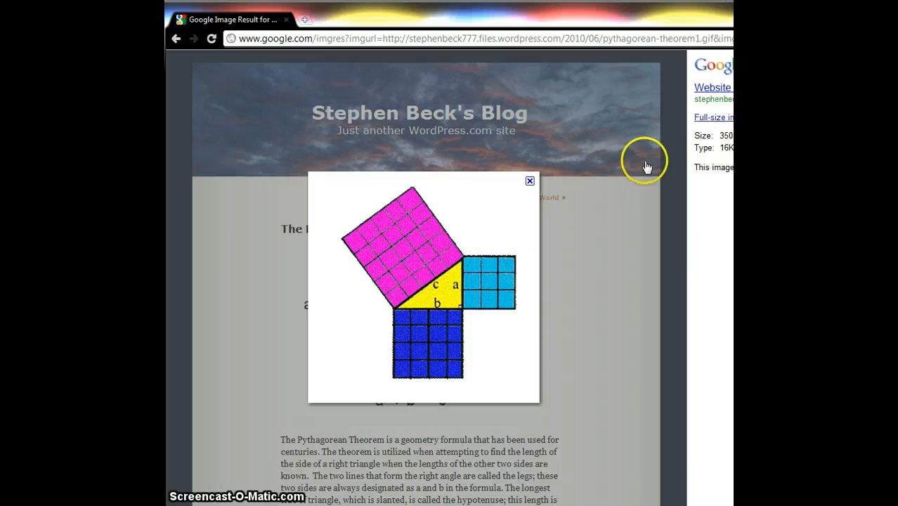
left_click(717, 118)
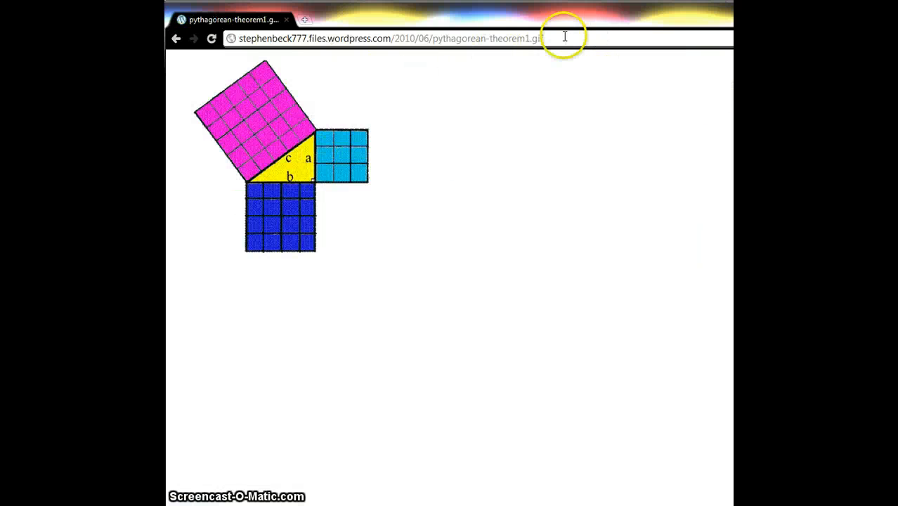
- Copy the image's web address and switch back to the glog editor
left_click(457, 41)
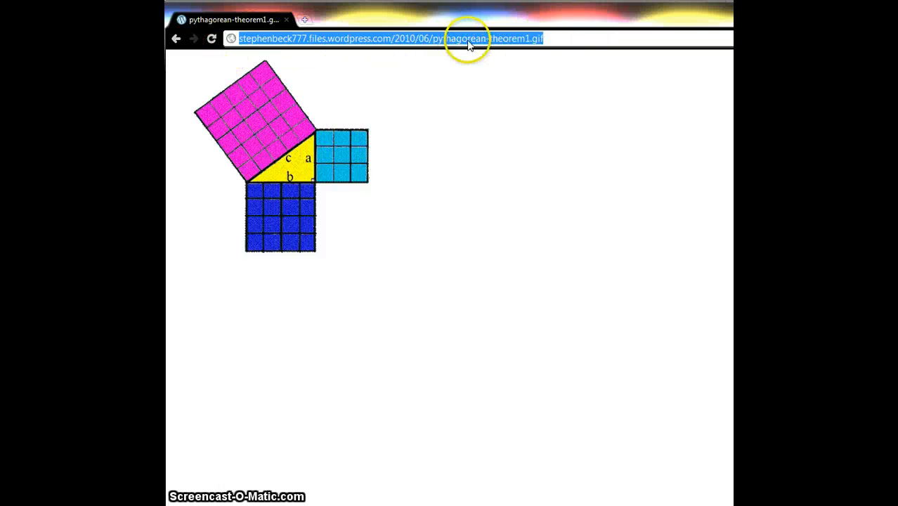
right_click(468, 43)
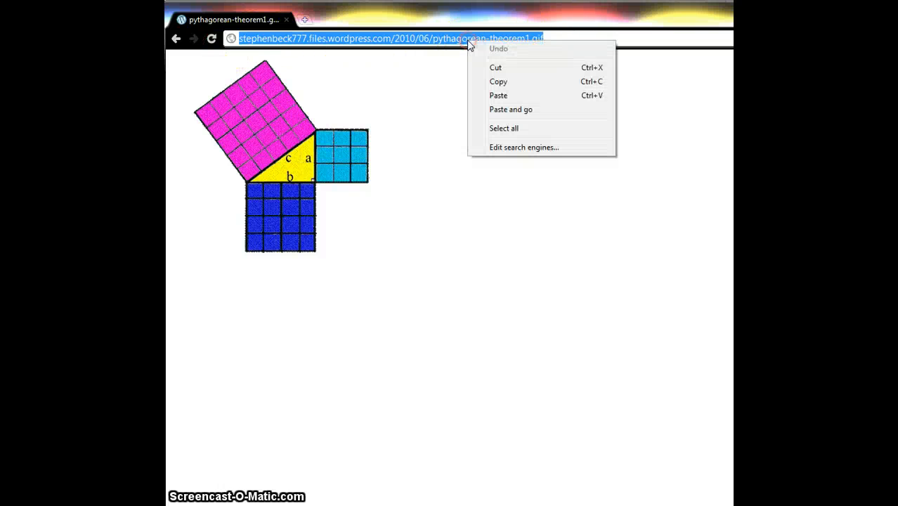
left_click(501, 82)
key("alt+Tab")
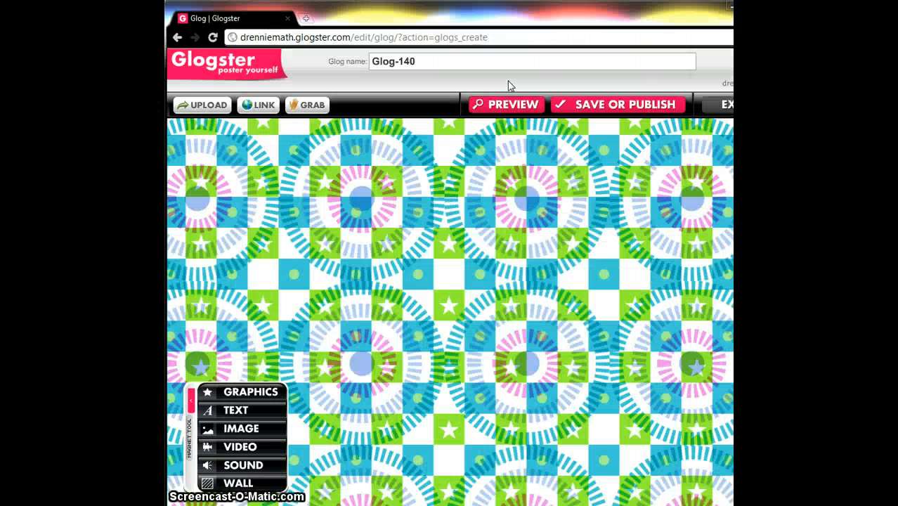
- Open the wall settings dialog and show the My pictures section of Glog Wall
left_click(240, 484)
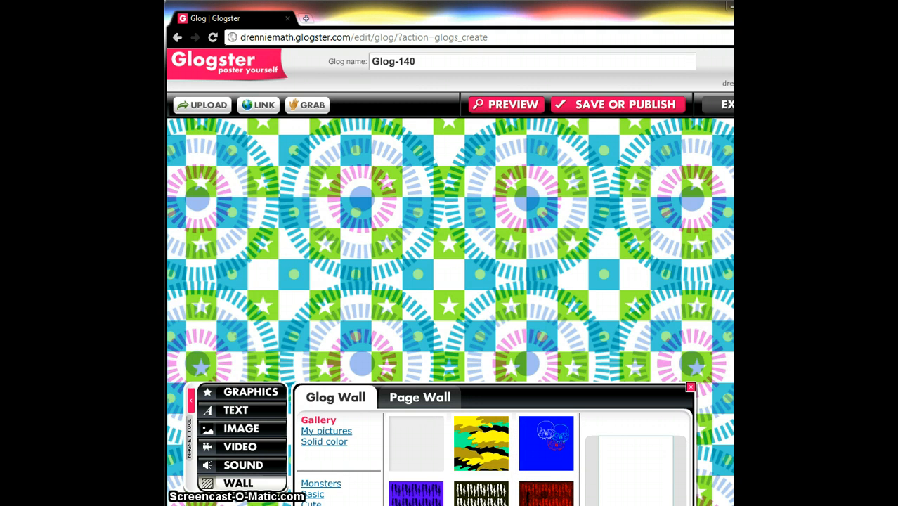
left_click(171, 351)
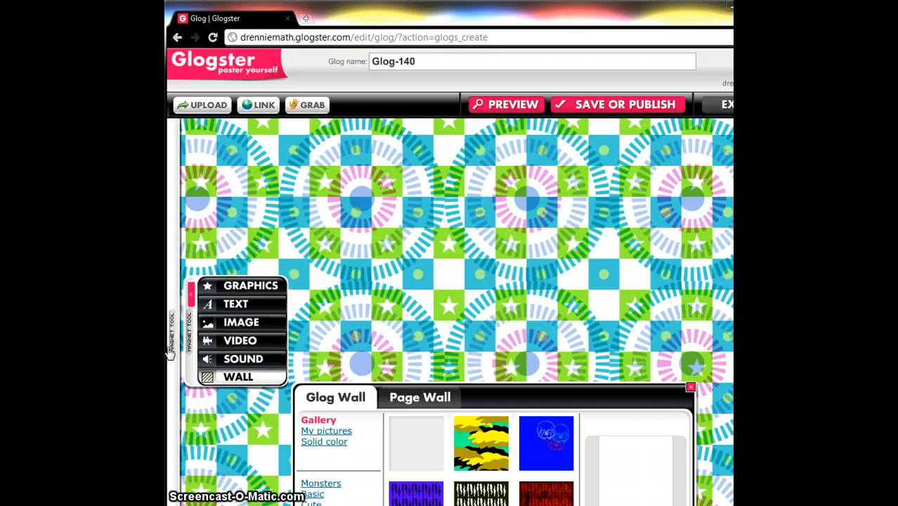
left_click(172, 187)
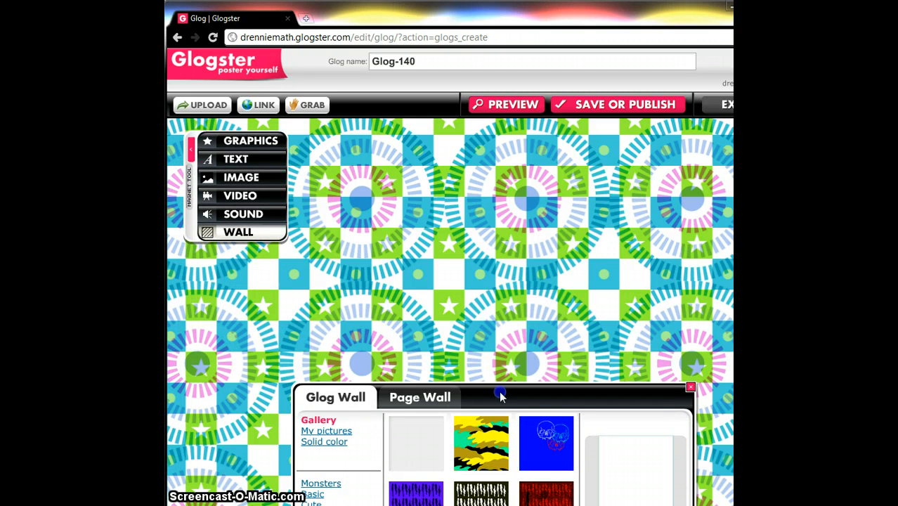
left_click_drag(500, 397, 510, 193)
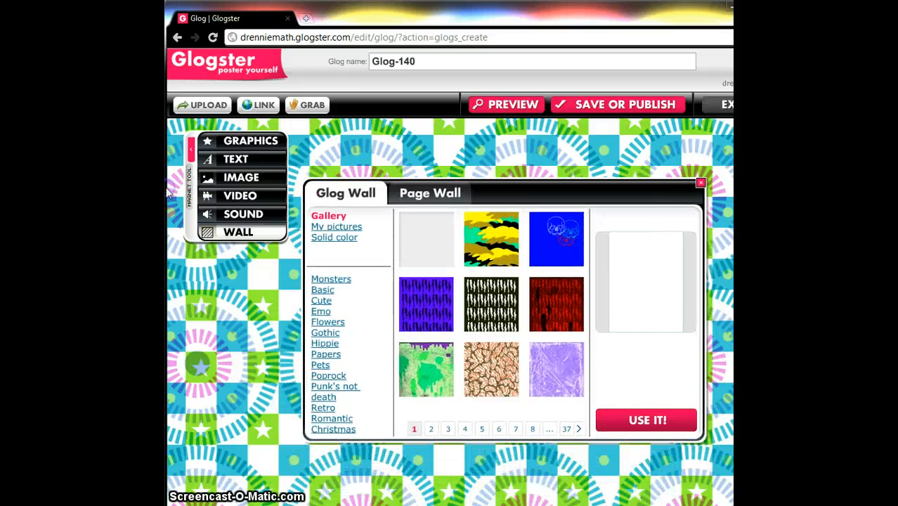
left_click(337, 228)
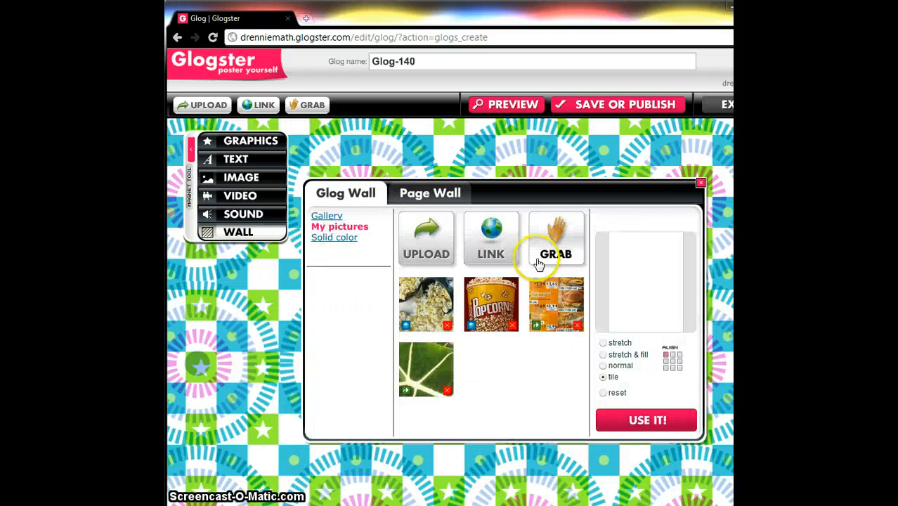
- Add the copied image link to your files through Link's Add Image from the Web
left_click(482, 243)
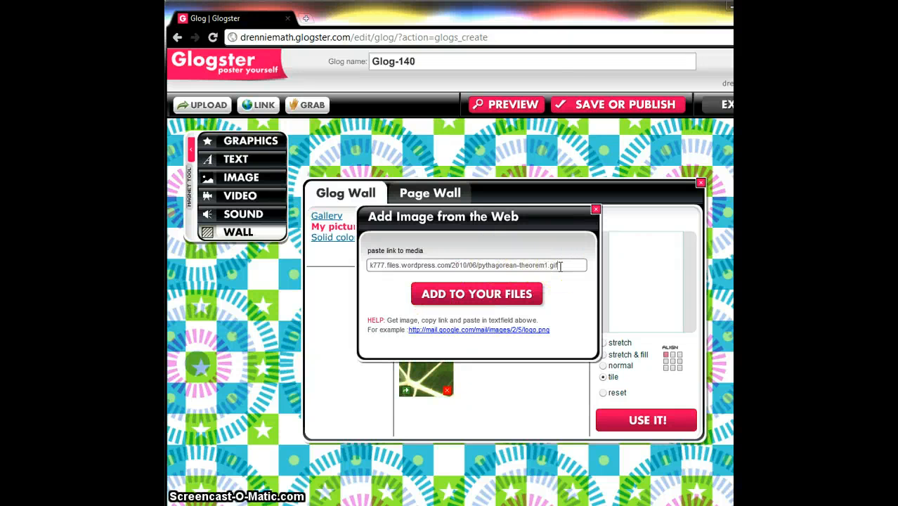
key("ctrl+a")
key("Home")
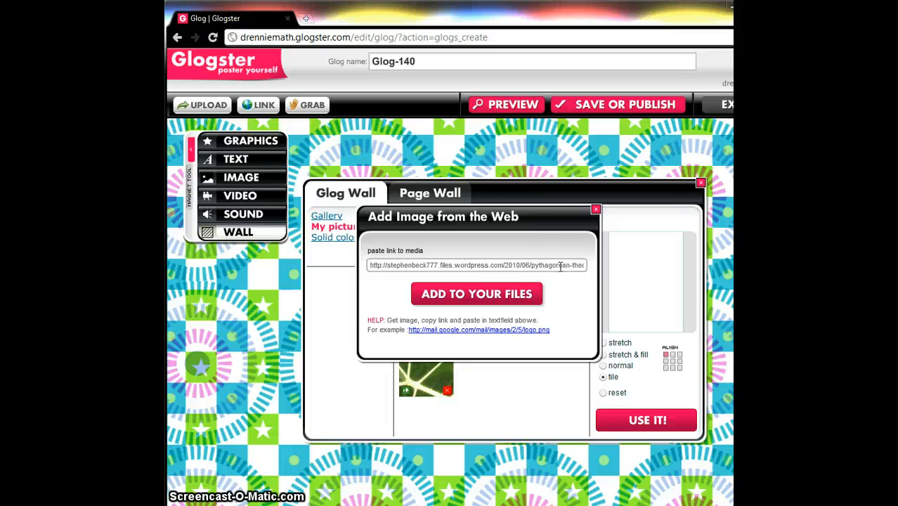
left_click(471, 295)
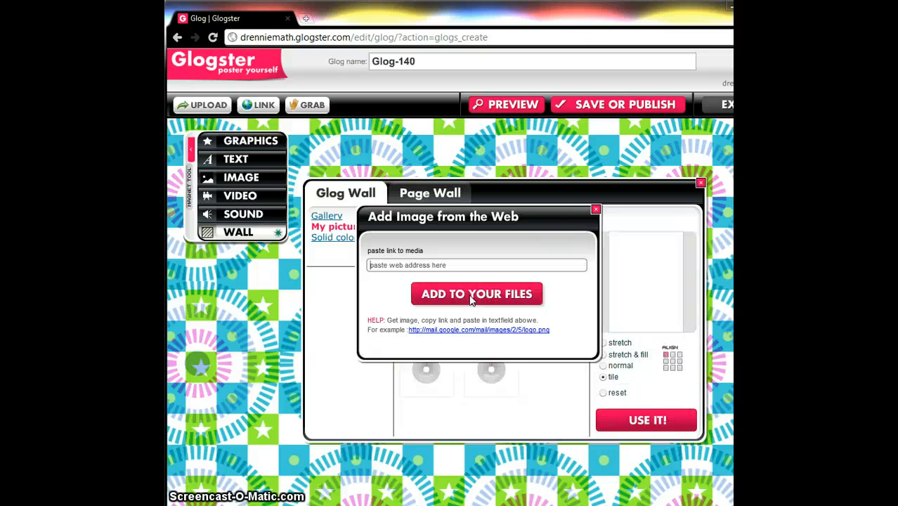
- Set the pythagorean-theorem1 picture from My pictures as the glog wall with the tile layout, then close the wall dialog
left_click(596, 209)
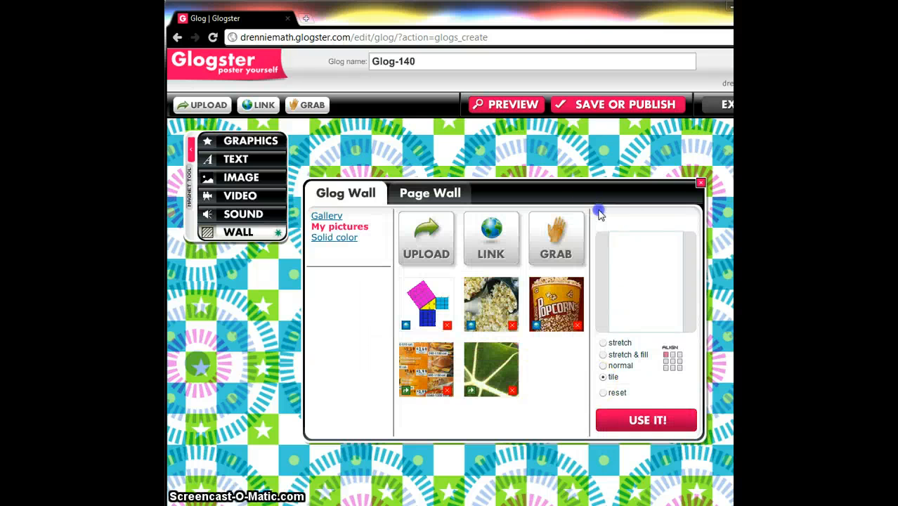
left_click(423, 299)
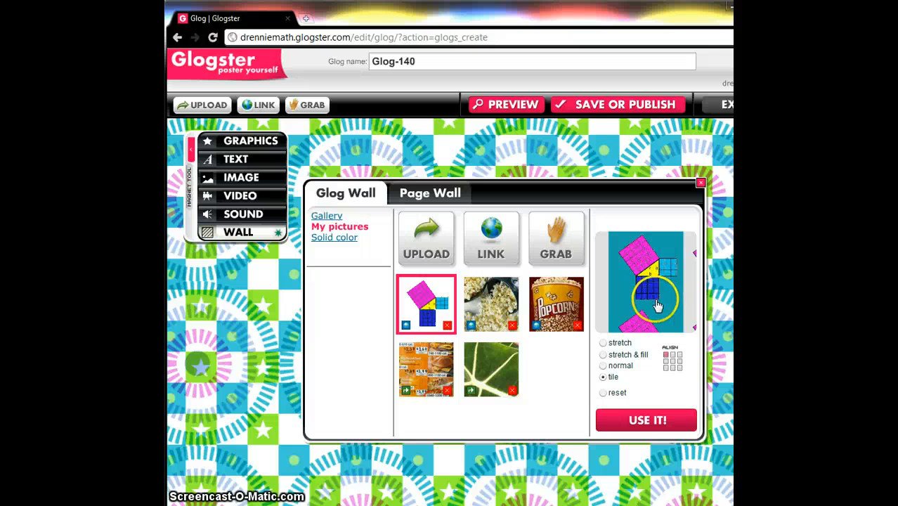
left_click(602, 366)
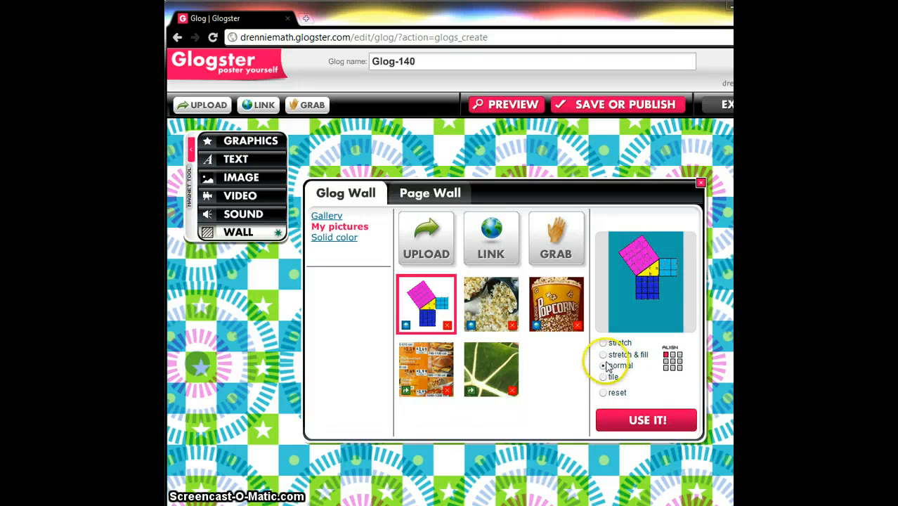
left_click(604, 355)
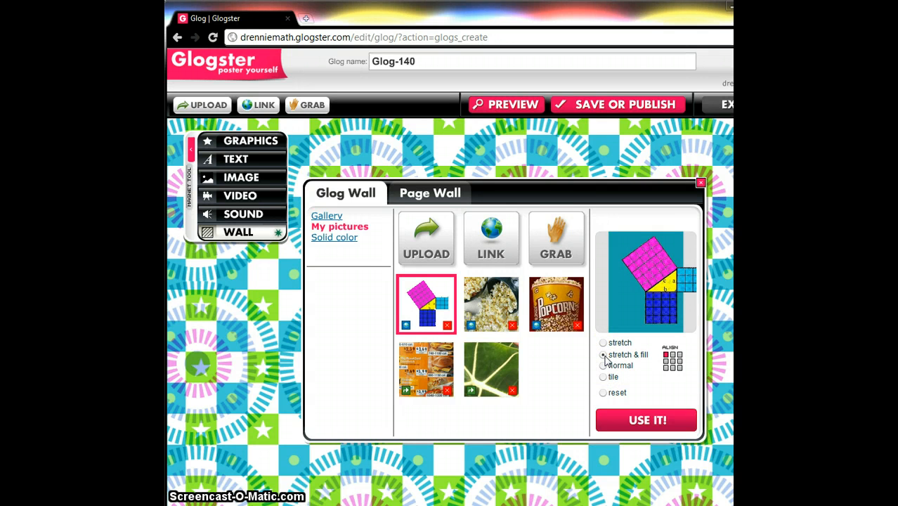
left_click(603, 344)
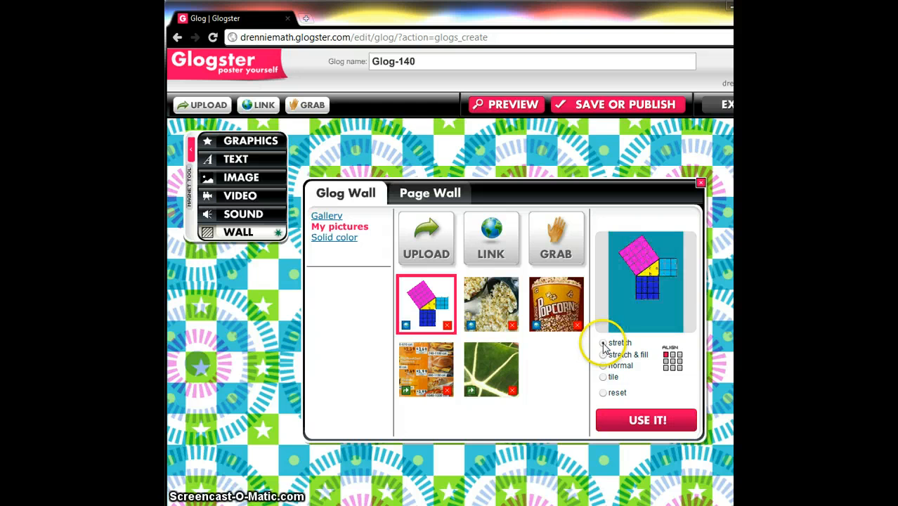
left_click(604, 378)
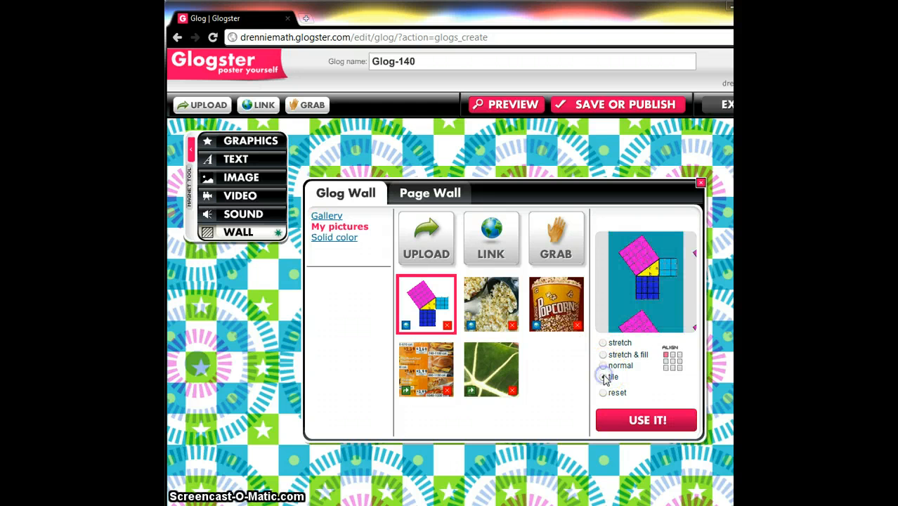
left_click(619, 422)
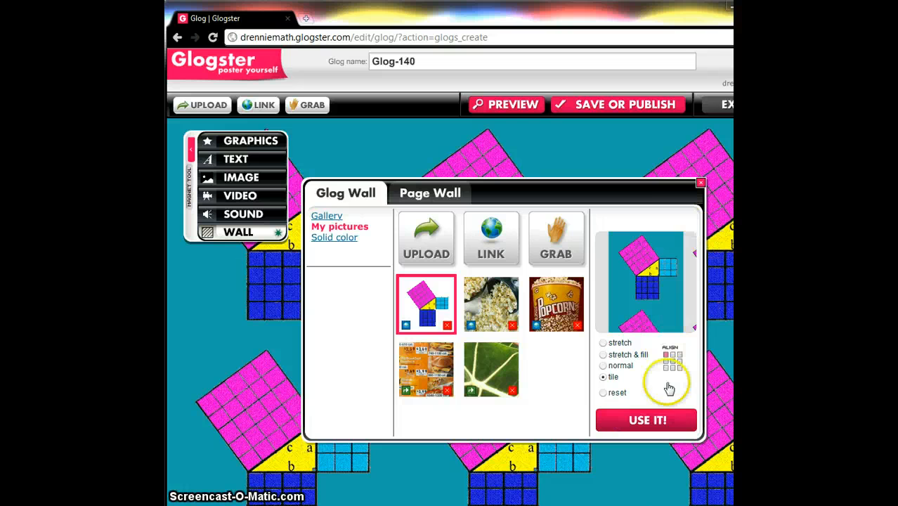
left_click(701, 183)
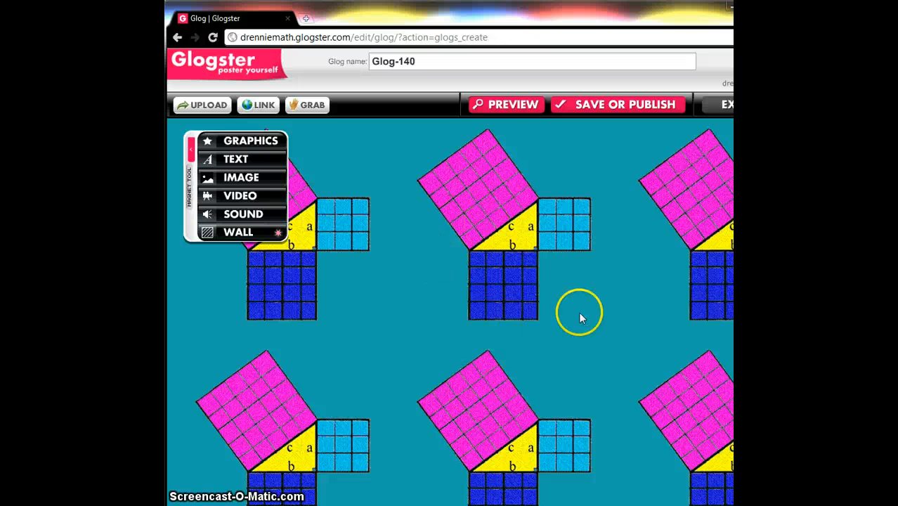
- Add a green brush-style title from the Text titles collection to the glog
left_click(231, 186)
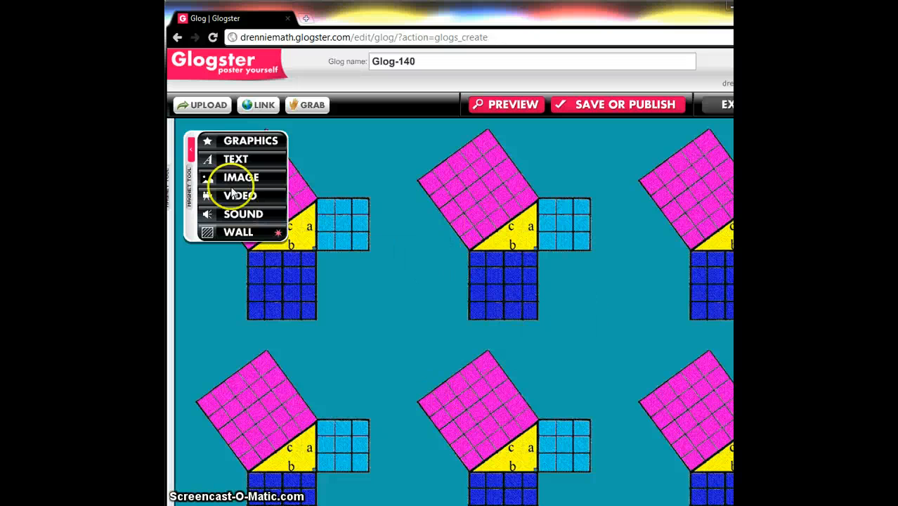
left_click(172, 336)
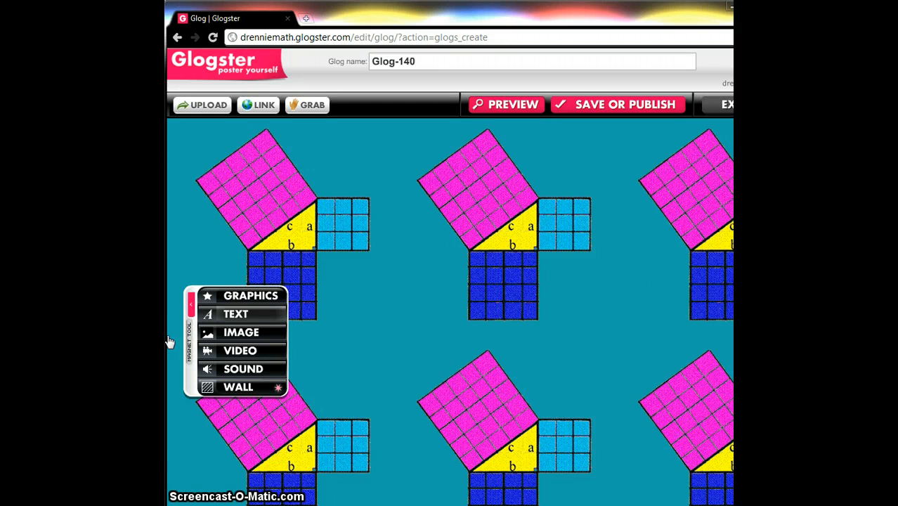
left_click(237, 315)
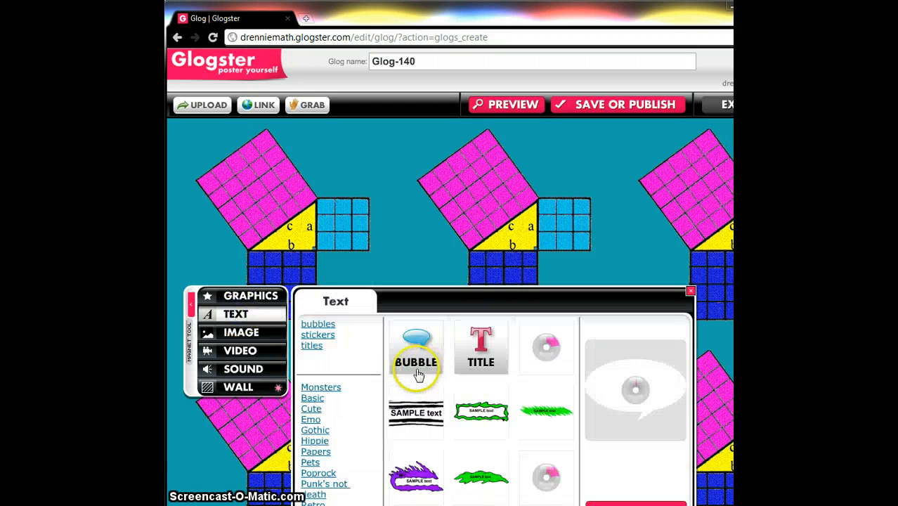
left_click(312, 346)
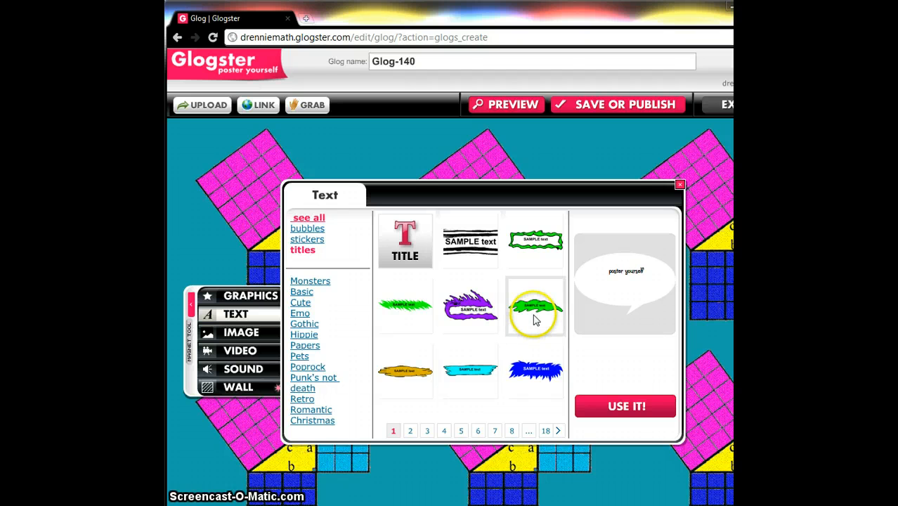
left_click(403, 322)
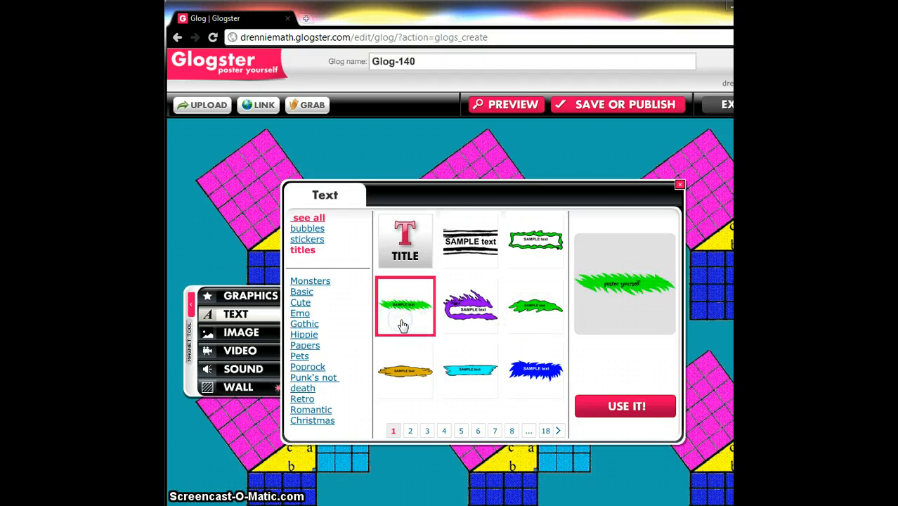
left_click(609, 414)
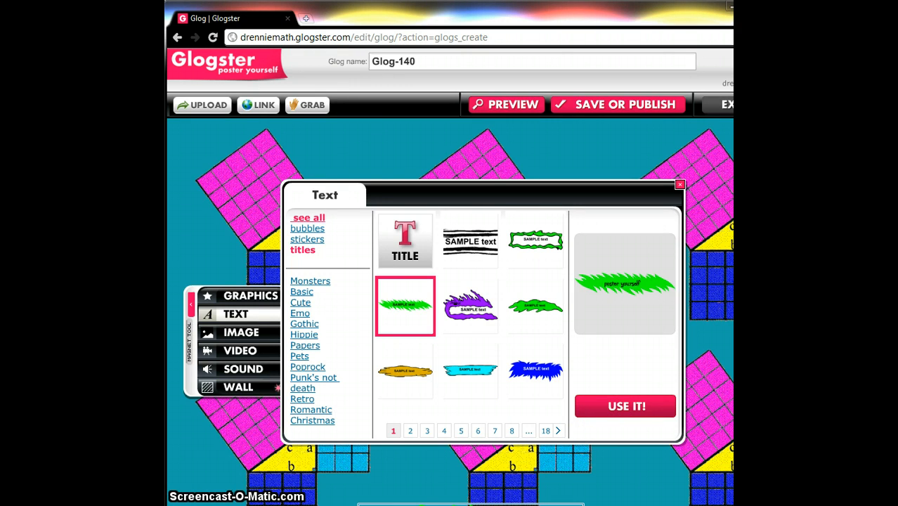
- Move the title banner to the top-left corner of the glog
scroll(471, 367, "down", 3)
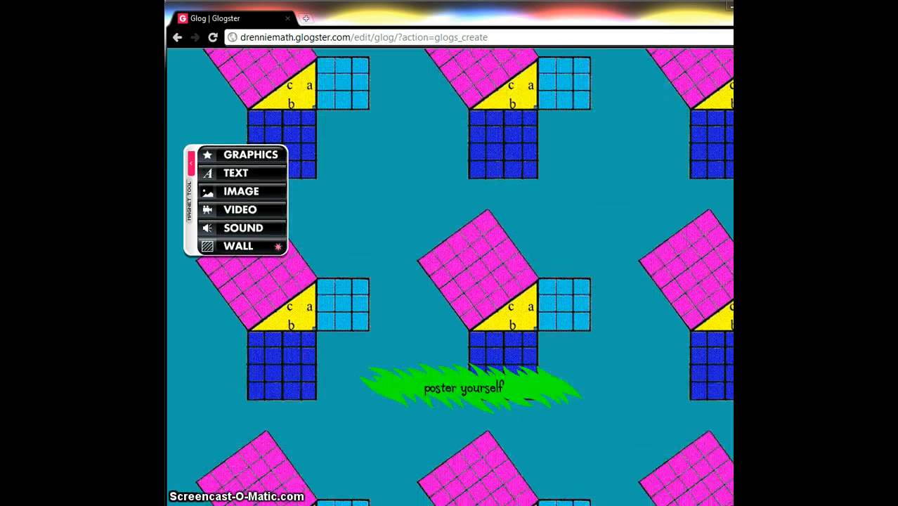
left_click_drag(471, 368, 442, 204)
left_click_drag(515, 220, 457, 82)
scroll(450, 277, "up", 3)
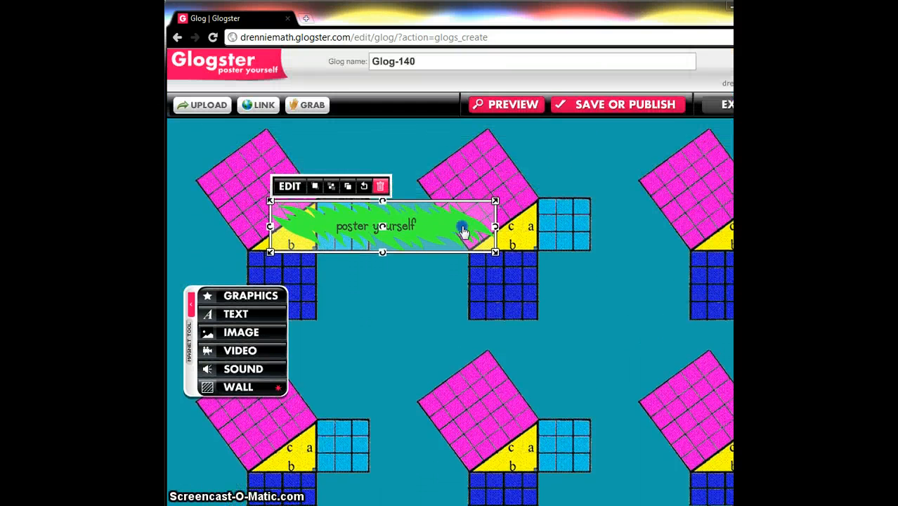
left_click_drag(463, 232, 398, 176)
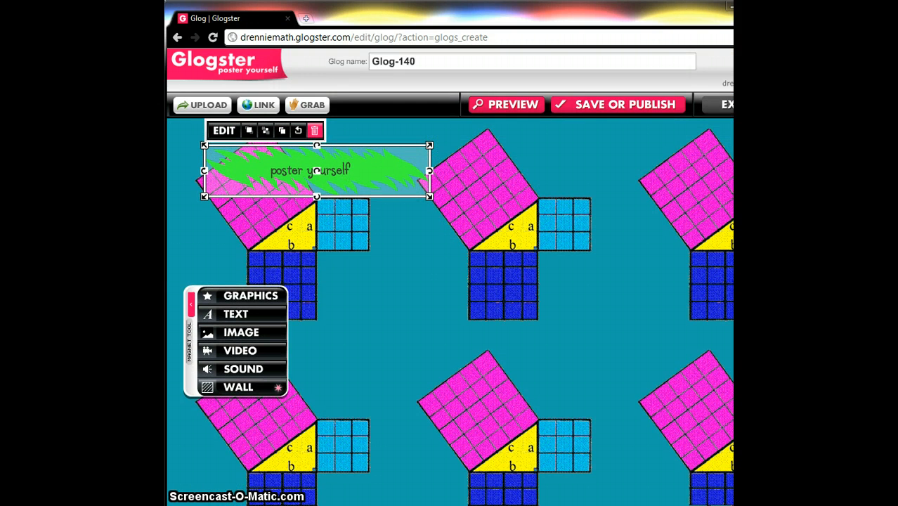
- Replace the title's text with The Scarecrow Got It Wrong and confirm the edit
double_click(317, 170)
triple_click(299, 178)
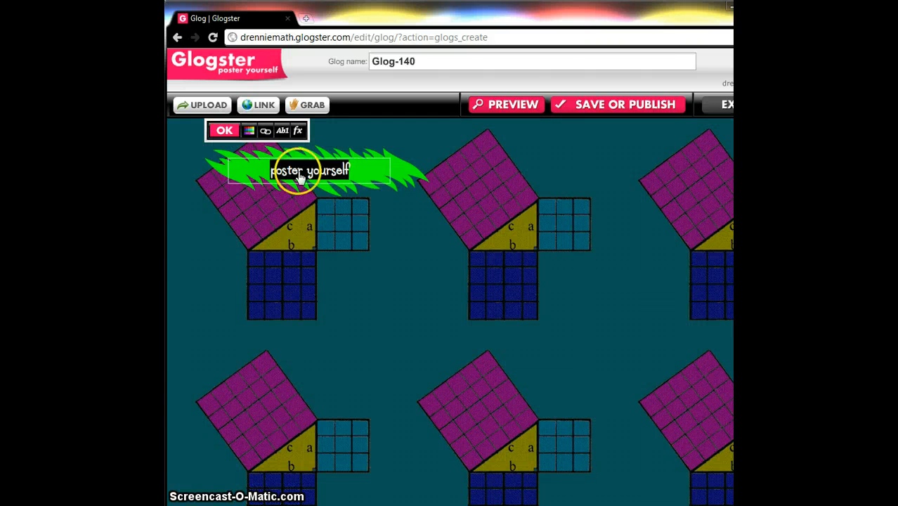
type("The Scare")
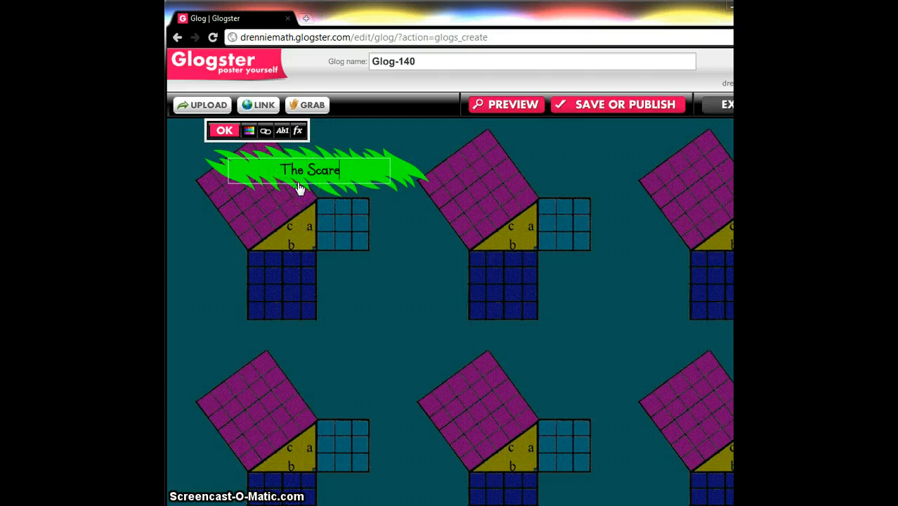
type("cro")
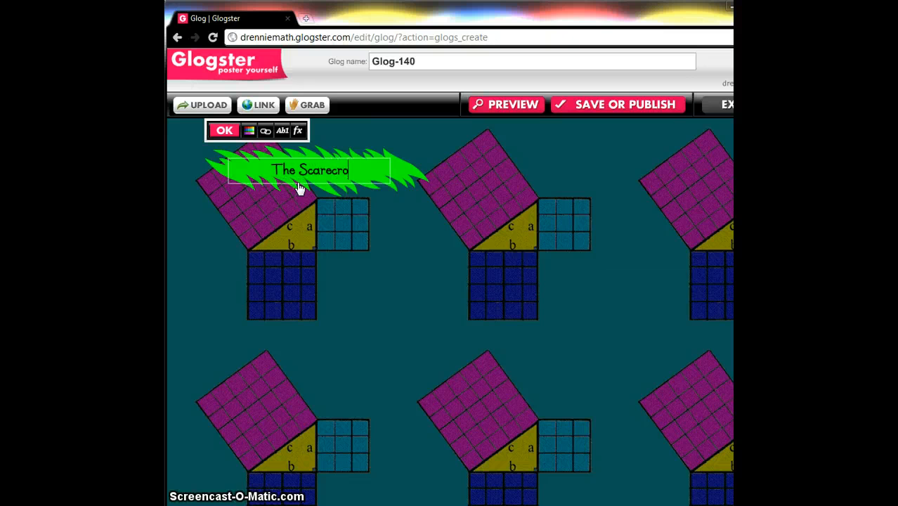
type("w Got it W")
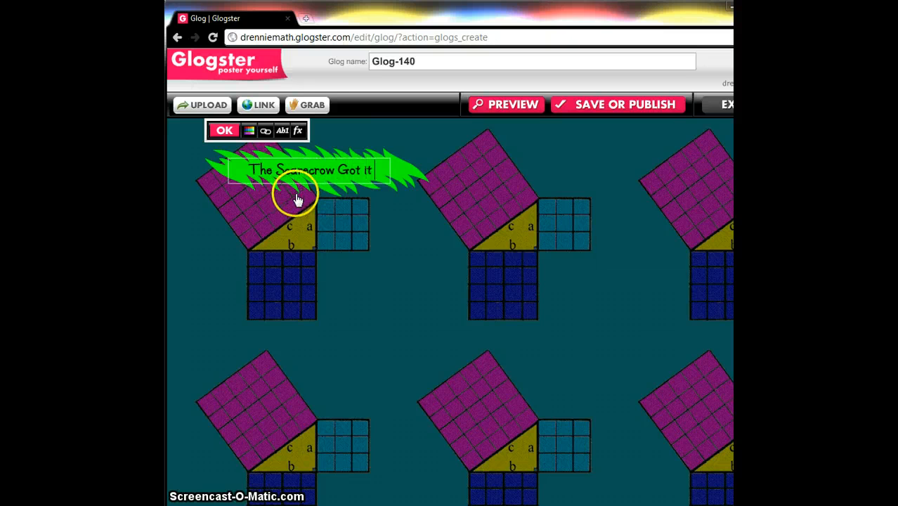
key("BackSpace")
key("BackSpace")
key("BackSpace")
key("BackSpace")
type("It Wrong")
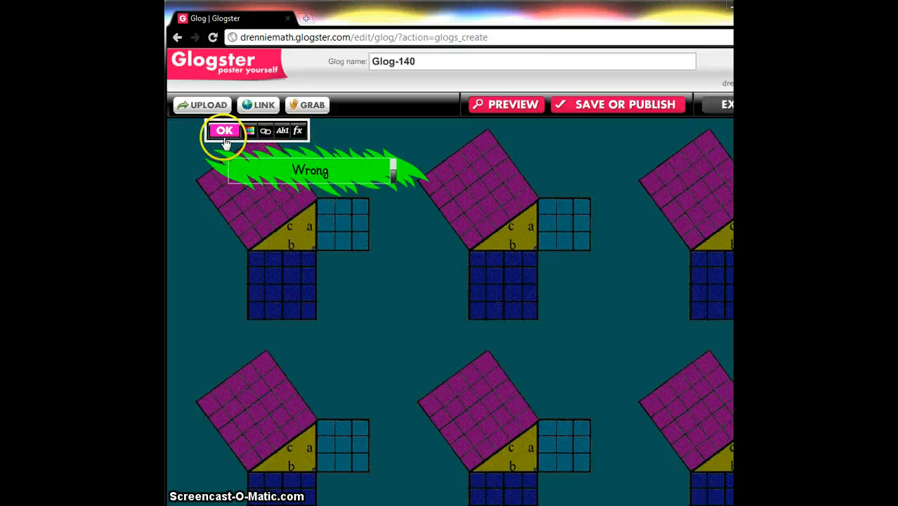
left_click(293, 187)
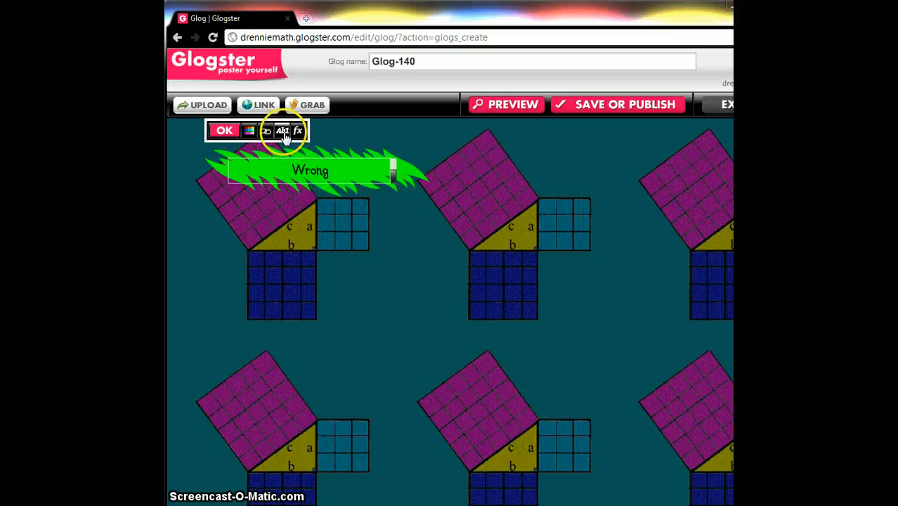
left_click(283, 131)
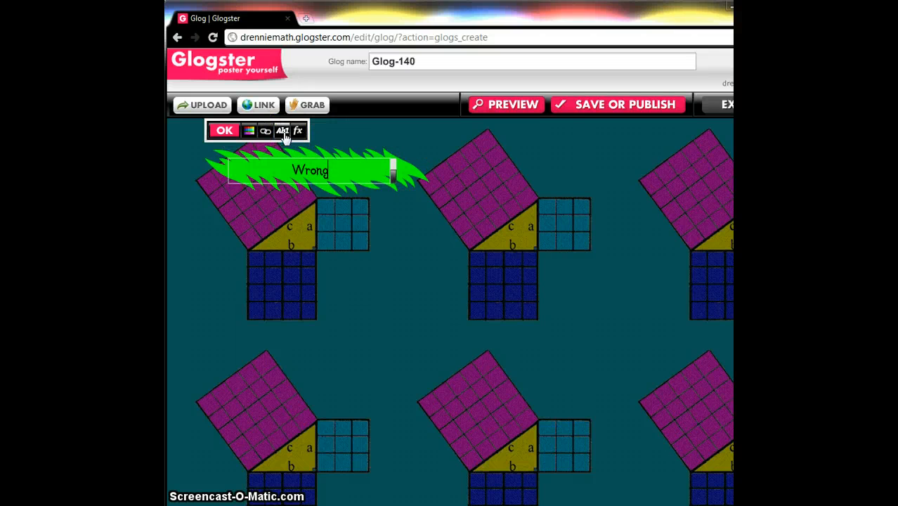
left_click(221, 132)
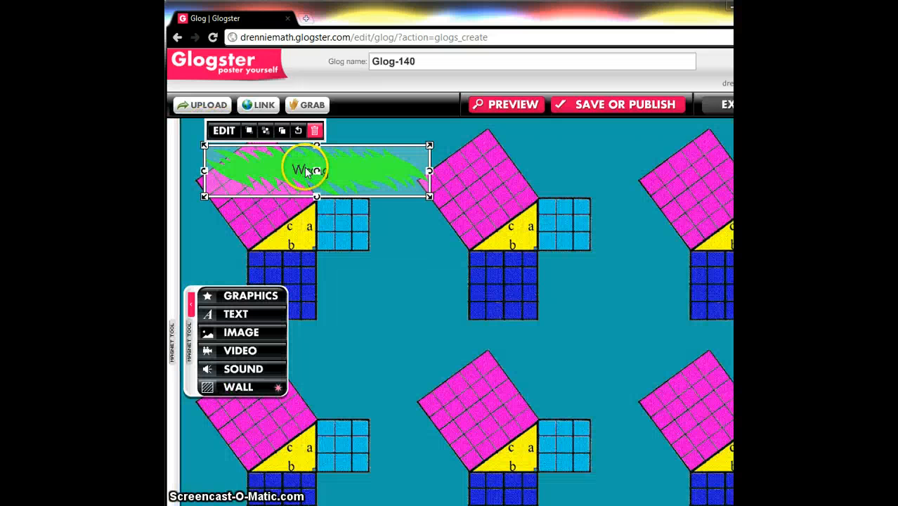
- Enlarge the title banner and set its text size to 22
left_click_drag(429, 196, 494, 207)
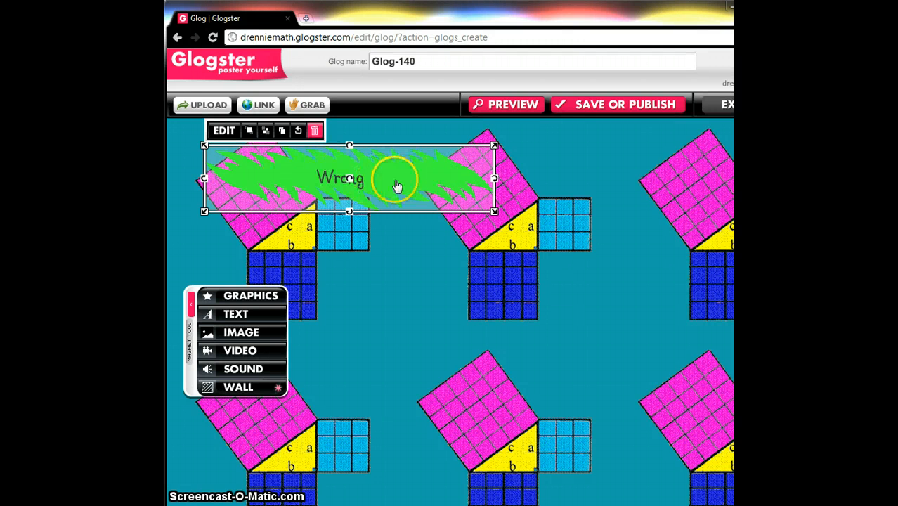
left_click(223, 131)
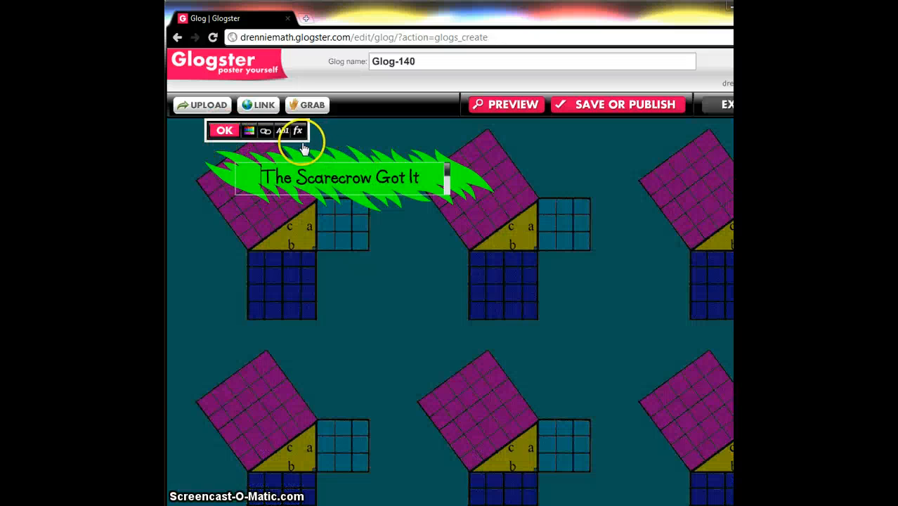
left_click(283, 132)
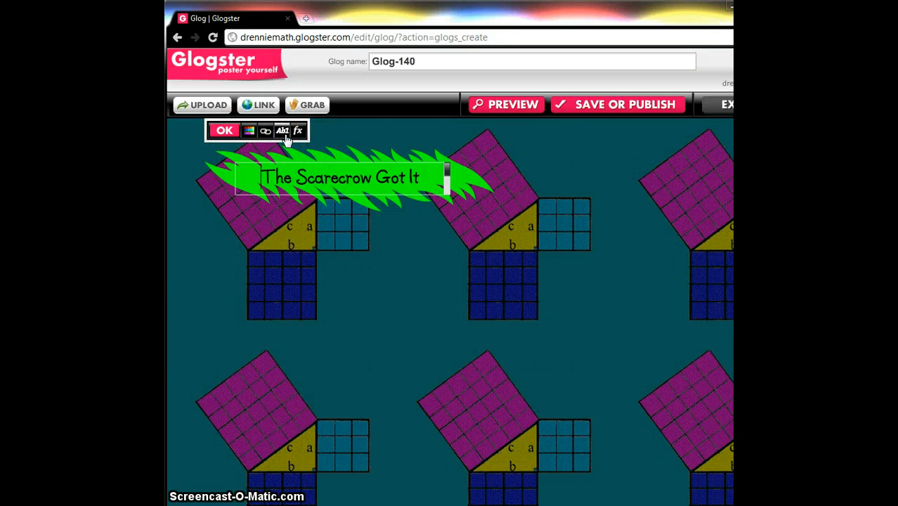
left_click(282, 133)
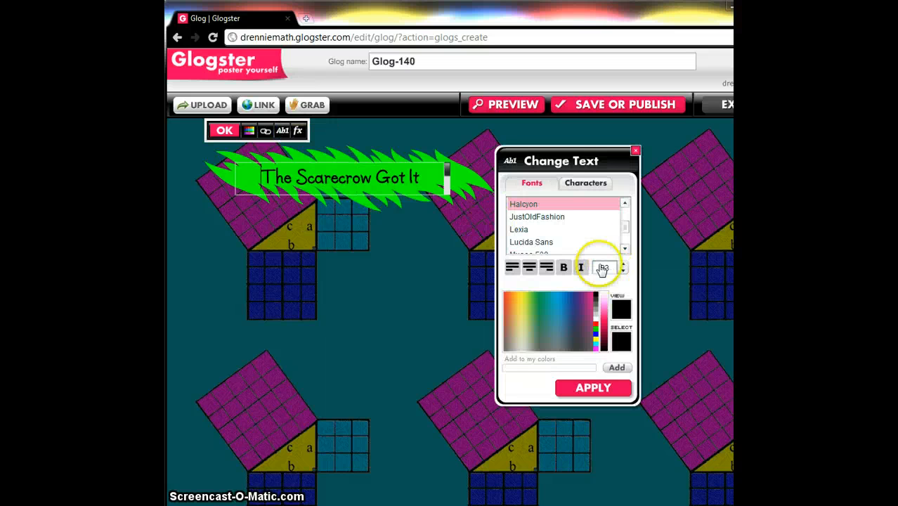
left_click(622, 272)
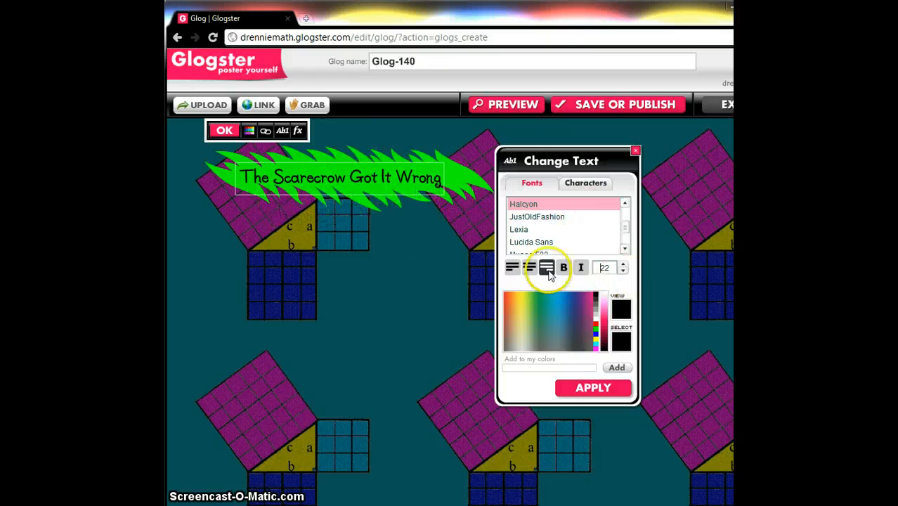
left_click(578, 386)
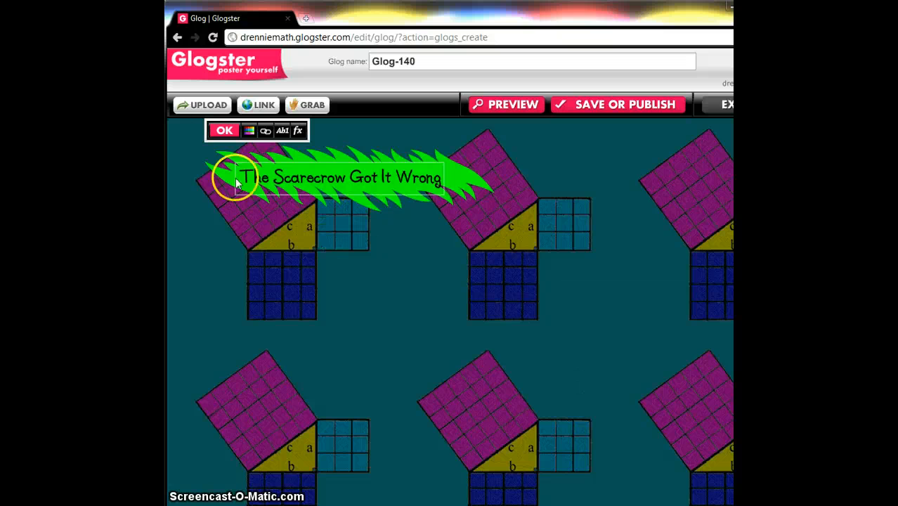
- Recolour the title banner's brush shape to yellow
left_click(246, 133)
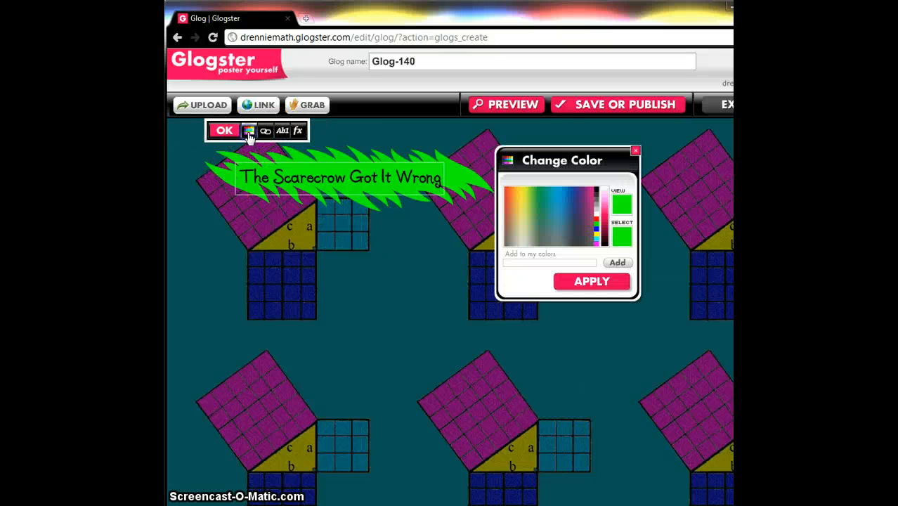
left_click(571, 215)
left_click(535, 202)
left_click(516, 191)
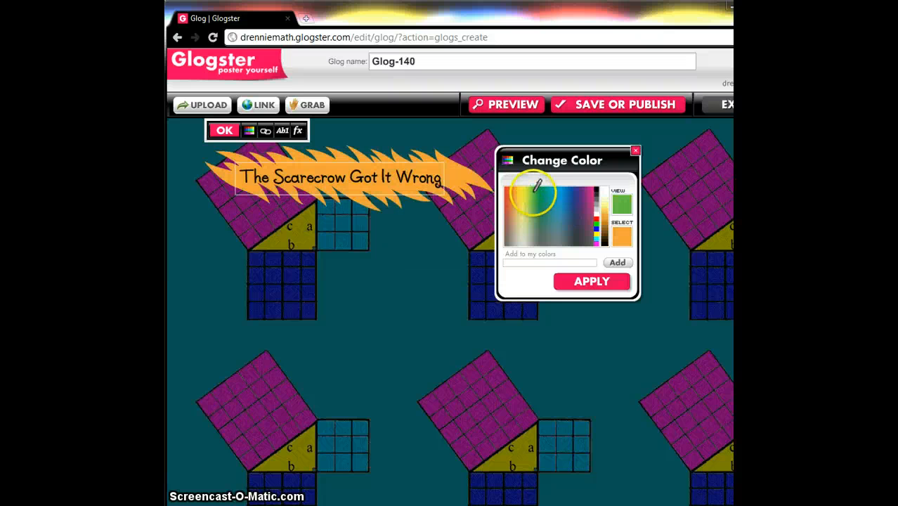
left_click(534, 191)
left_click(570, 204)
left_click(534, 197)
left_click(544, 206)
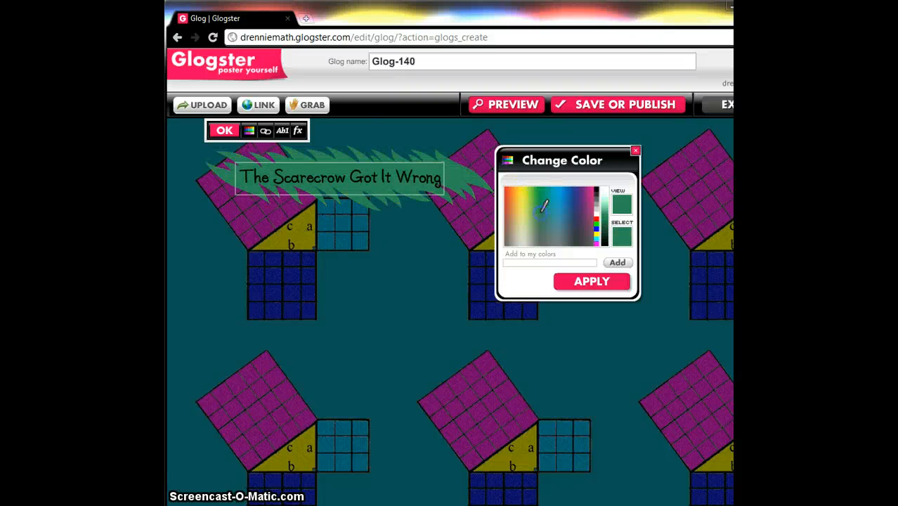
left_click(534, 198)
left_click(521, 196)
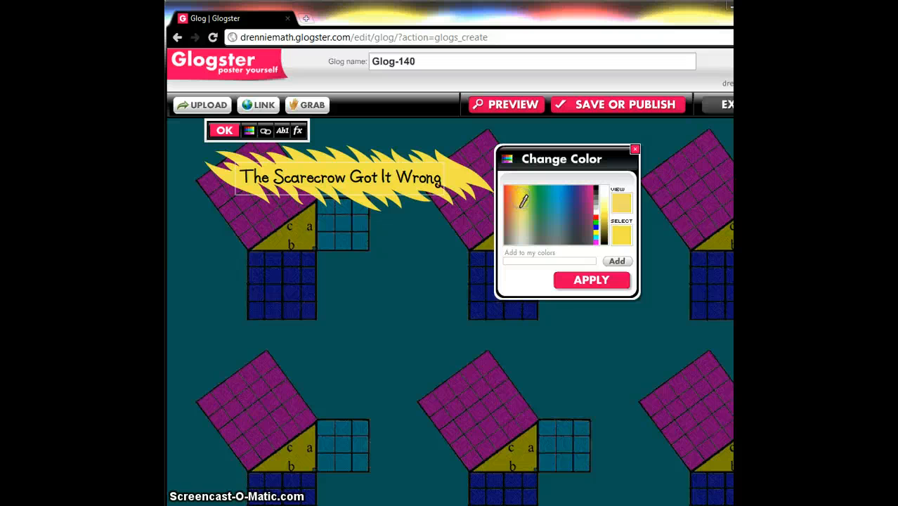
left_click(576, 294)
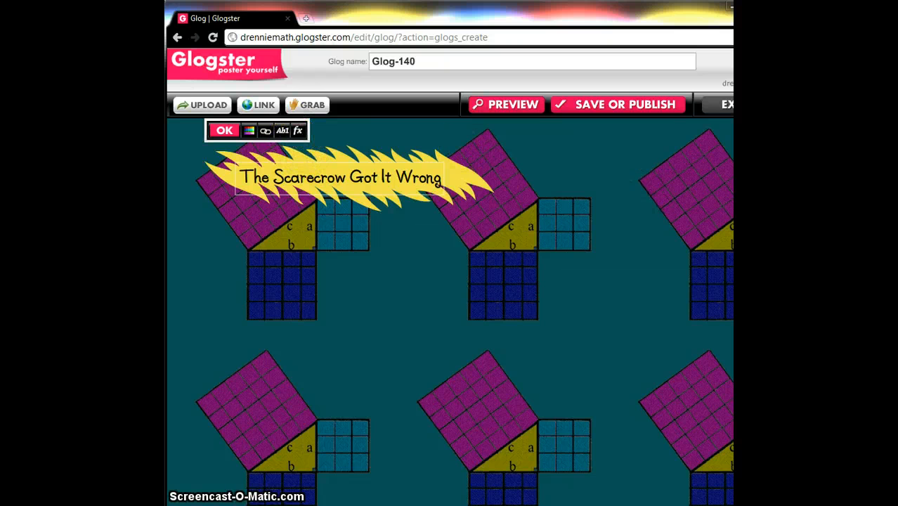
- Give the title banner a shadow with blur 21, alpha 0.65, angle 68 and distance 2, then finish editing
left_click(298, 131)
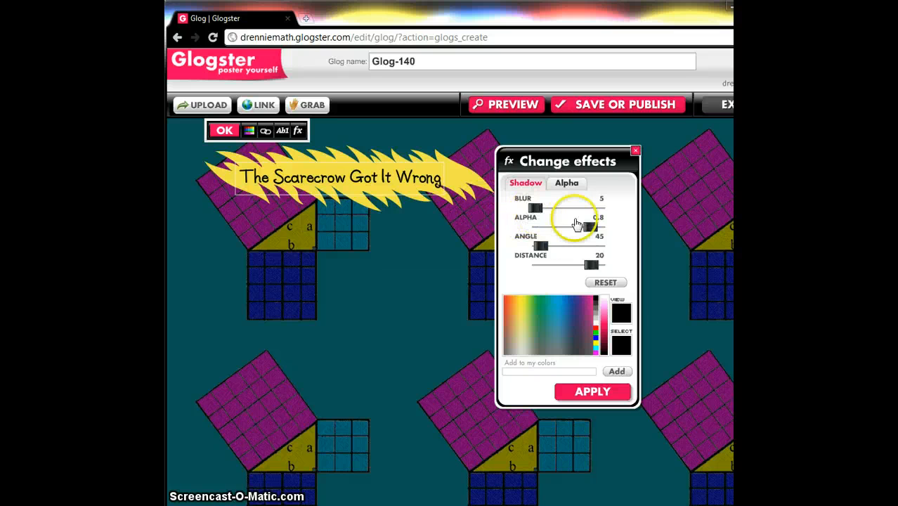
left_click(537, 342)
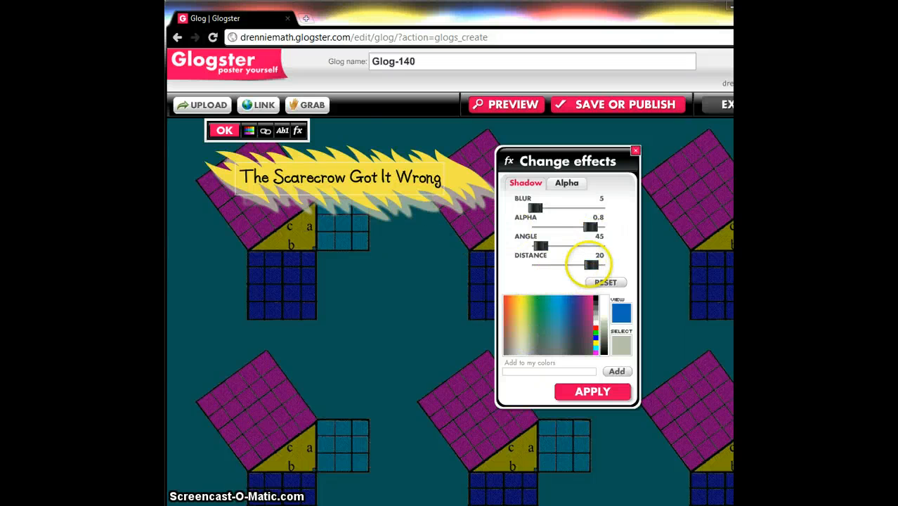
left_click_drag(587, 265, 571, 265)
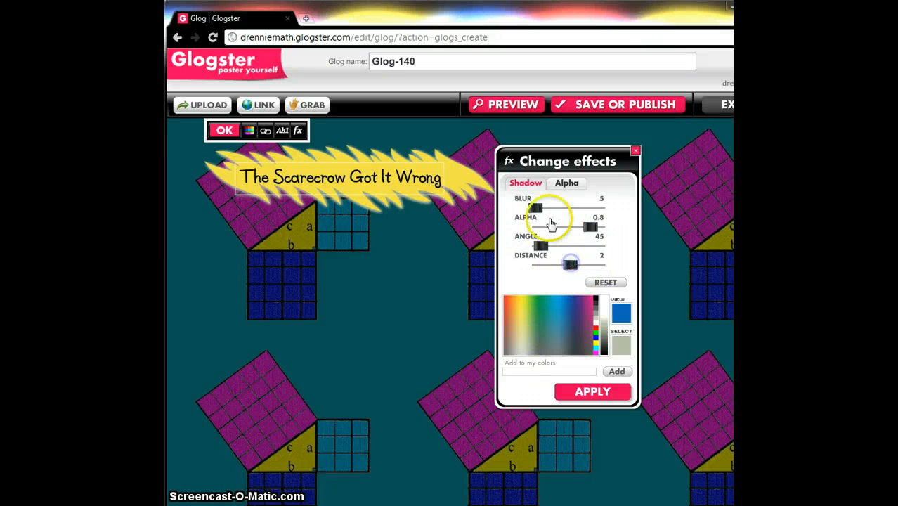
left_click_drag(536, 209, 548, 209)
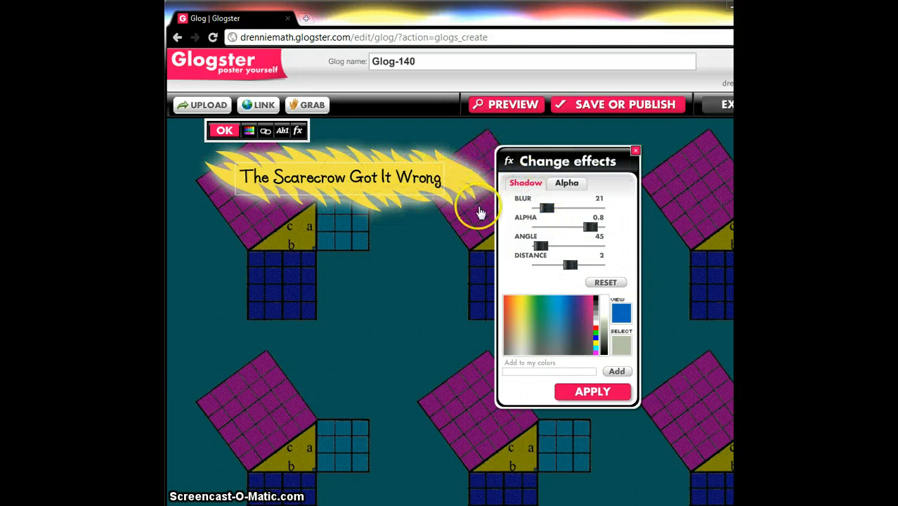
left_click_drag(541, 246, 581, 227)
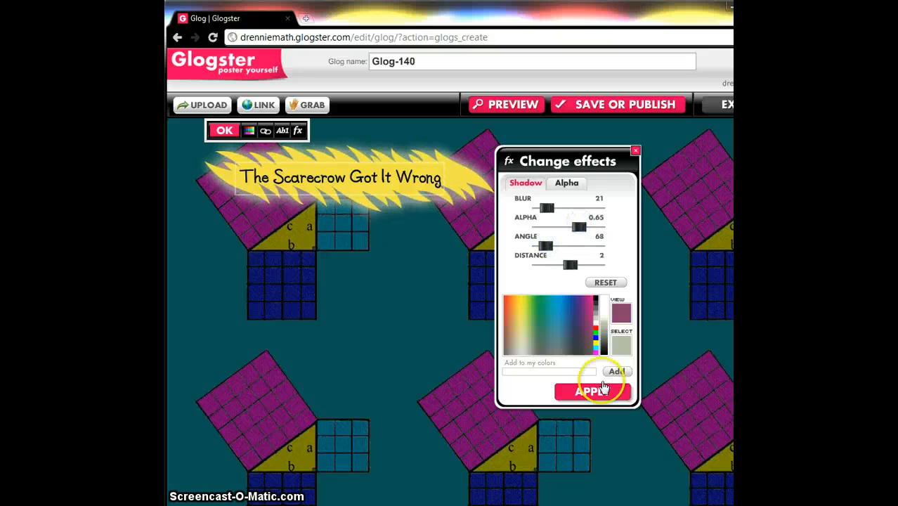
left_click(589, 395)
left_click(225, 130)
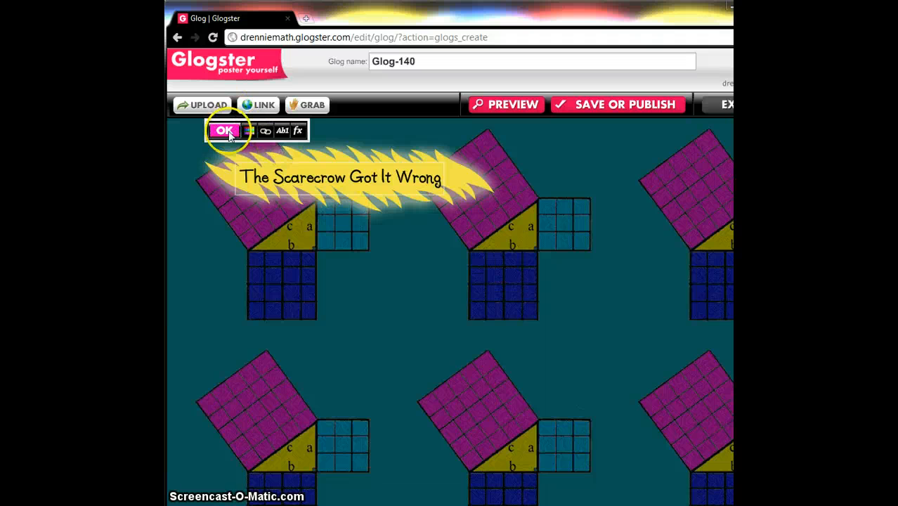
- Move the title banner up to the top-left edge and tilt it slightly
left_click(440, 313)
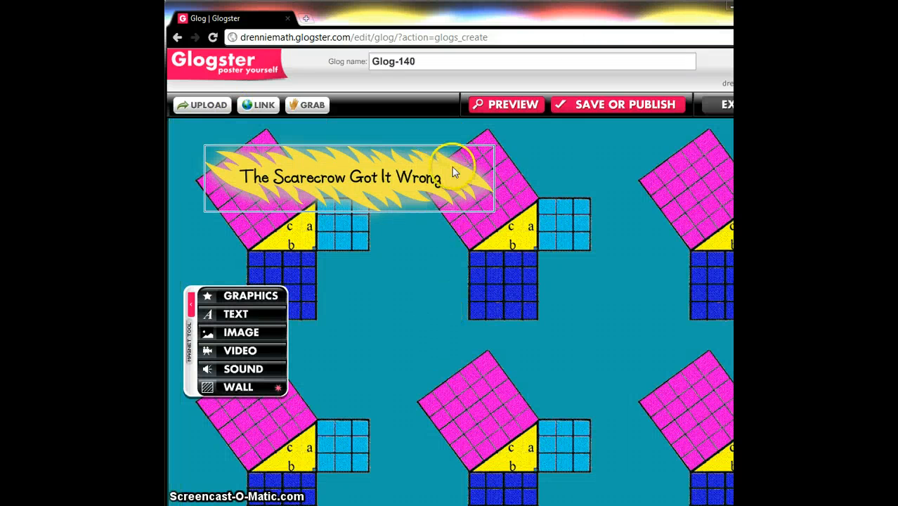
left_click_drag(453, 173, 424, 160)
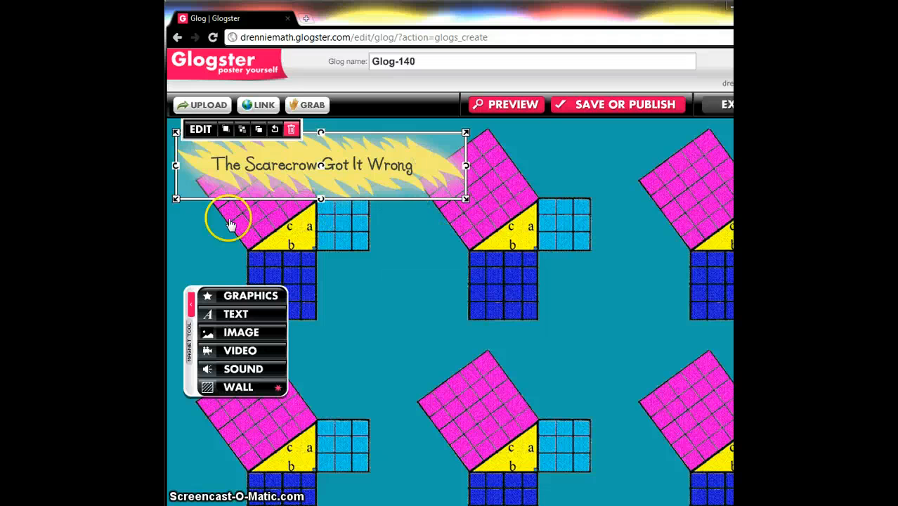
left_click_drag(175, 176, 177, 195)
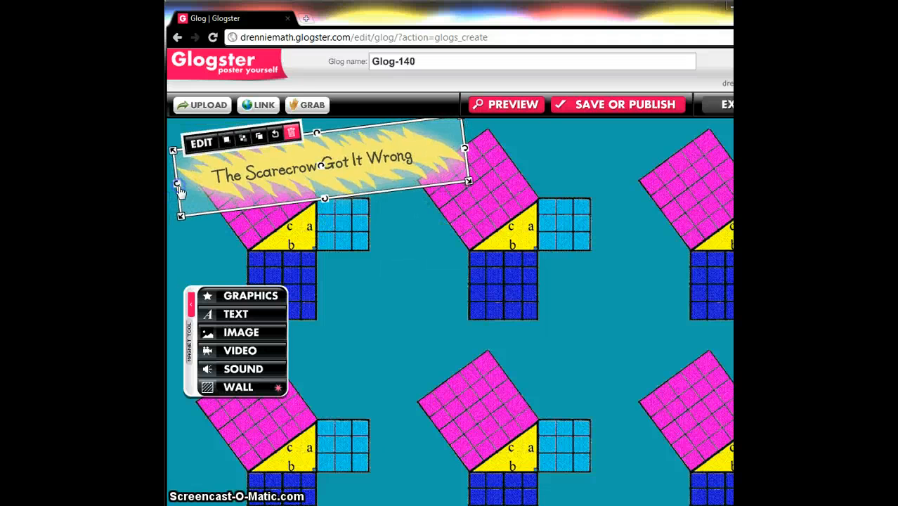
left_click(372, 262)
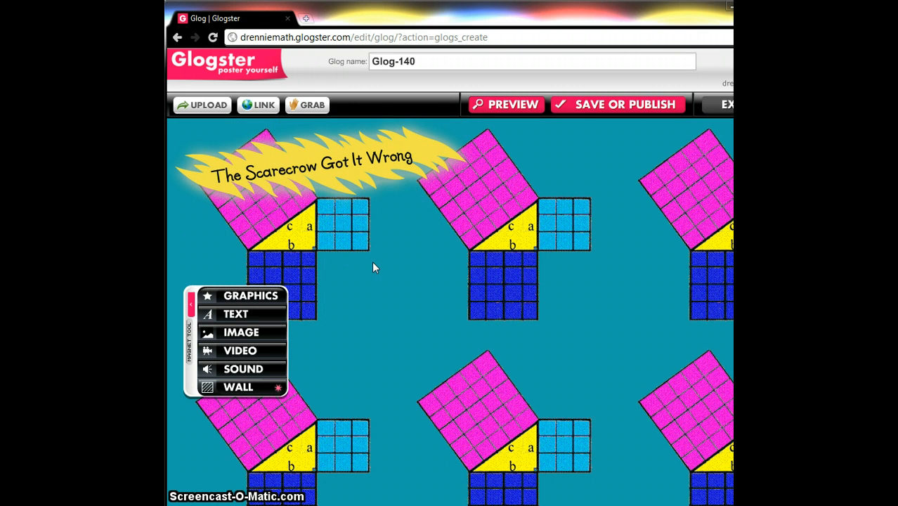
- Add a white rounded-frame text box from the Text stickers collection and place it near the top of the glog
left_click(243, 314)
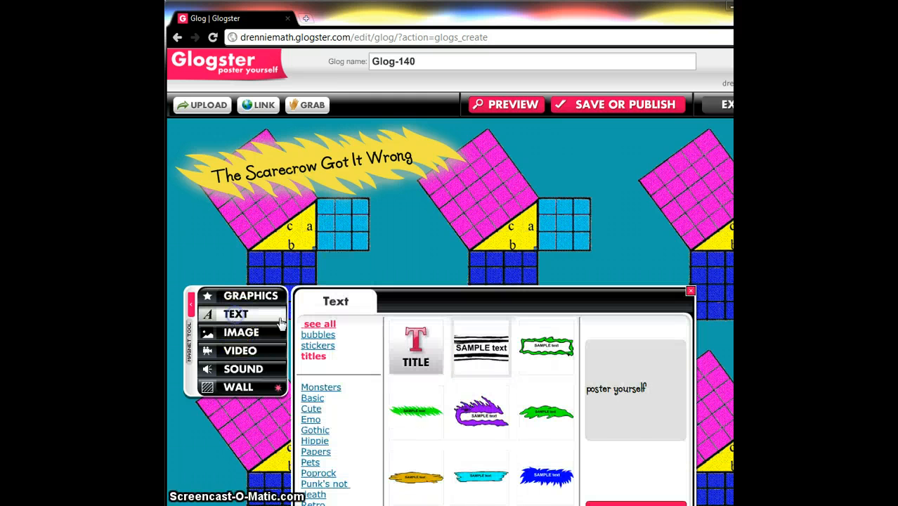
left_click(315, 346)
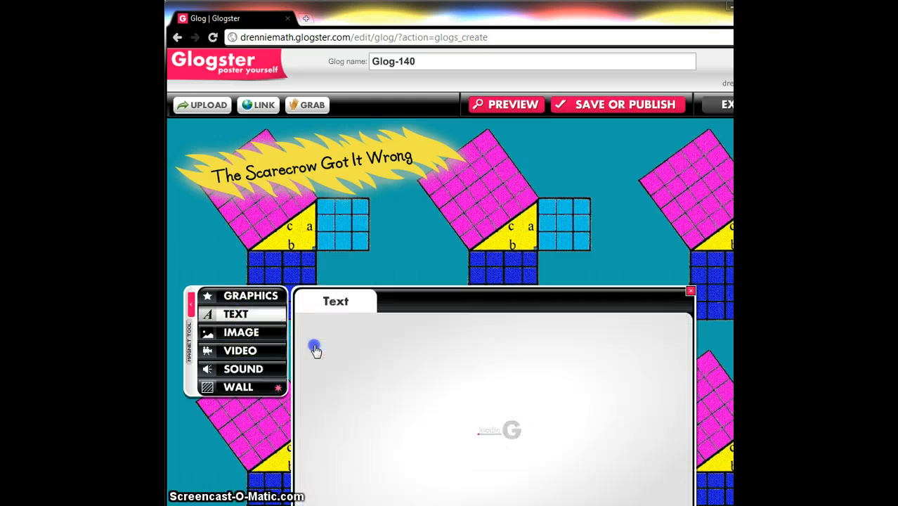
scroll(675, 408, "down", 2)
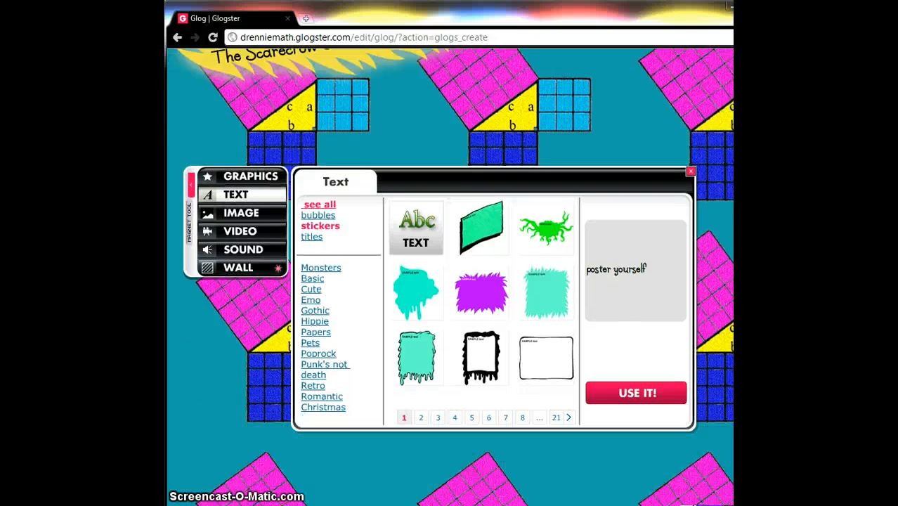
scroll(547, 292, "down", 1)
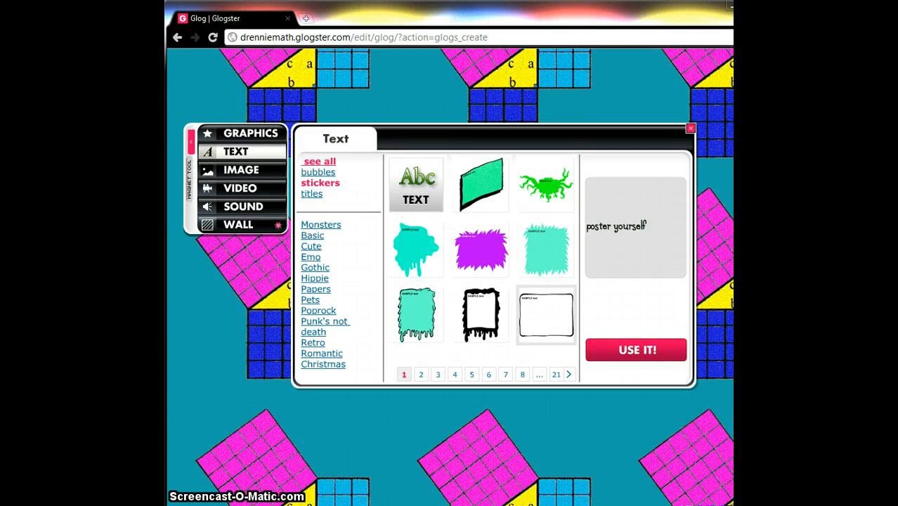
left_click(546, 314)
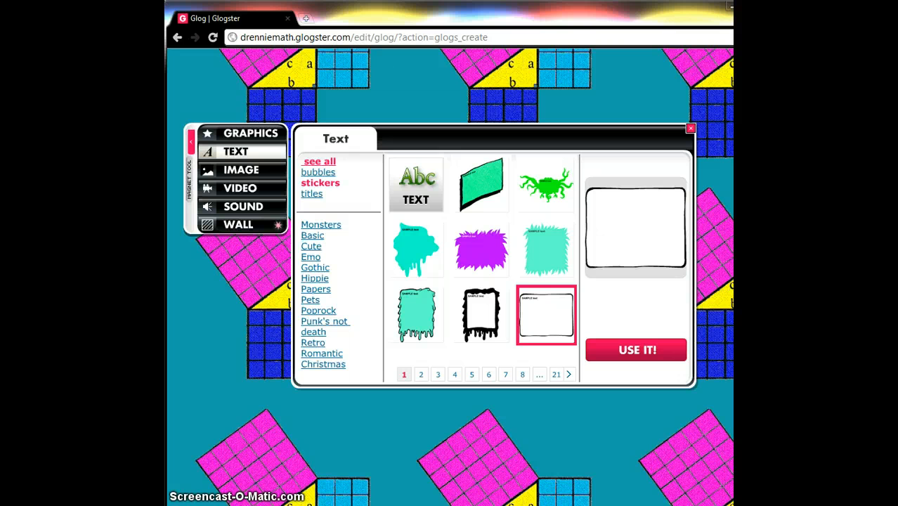
left_click(622, 350)
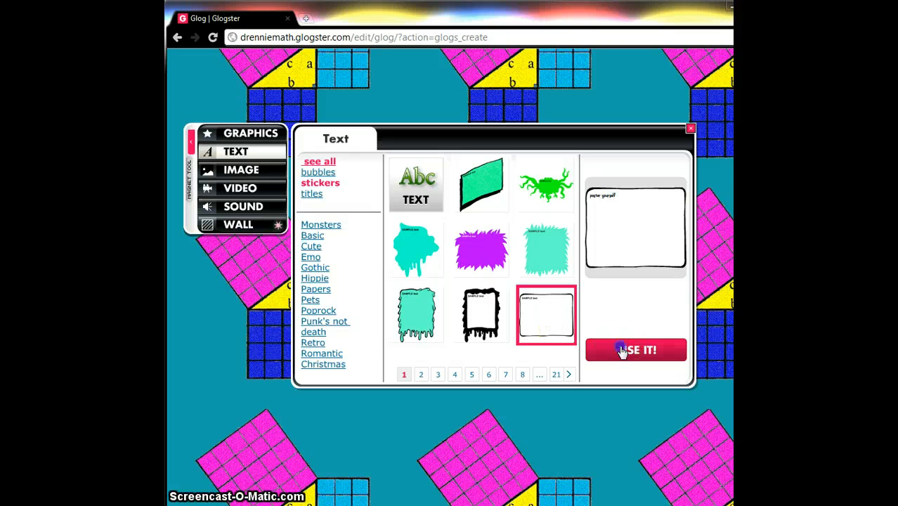
left_click(691, 130)
left_click_drag(538, 336, 476, 151)
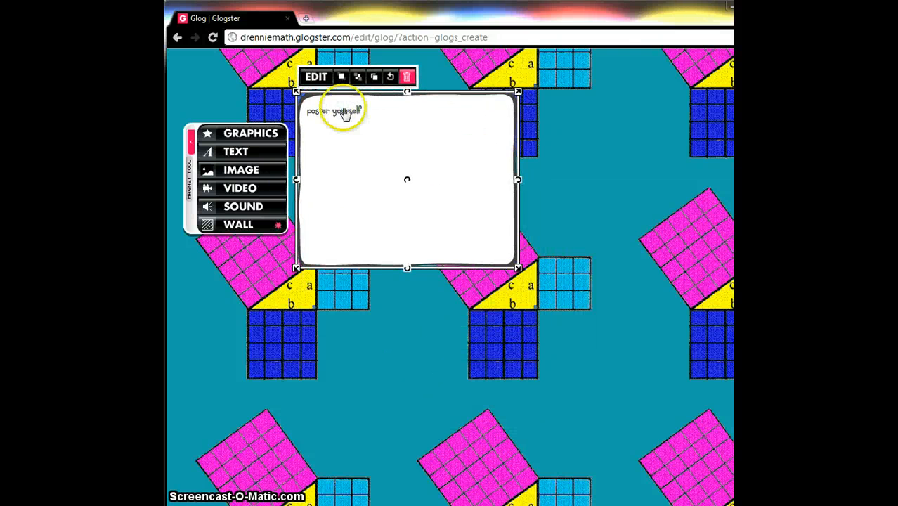
- Write the sticker's intro text asking if you've seen The Wizard of Oz and saying the Scarecrow still didn't know one important mathematical theorem
left_click(317, 77)
left_click(338, 136)
type("HB")
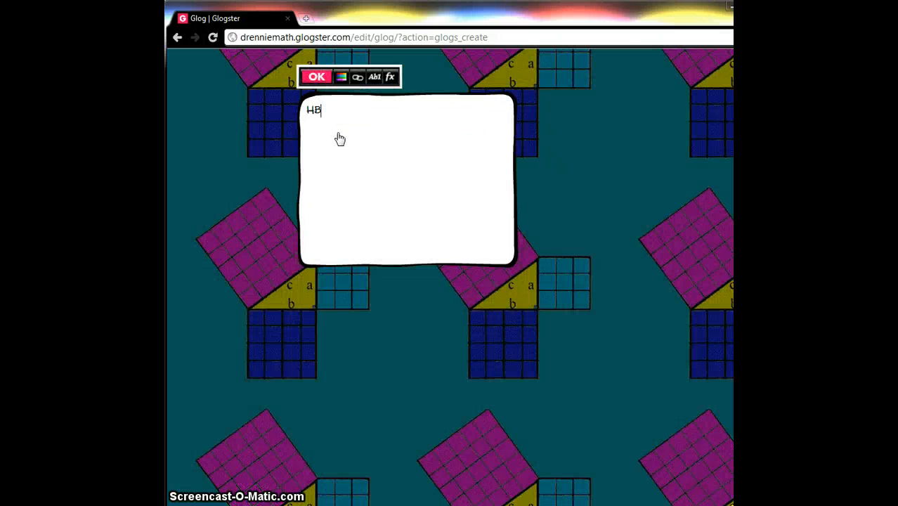
type("ave")
key("BackSpace")
key("BackSpace")
type("ie The Wizard of Oz?")
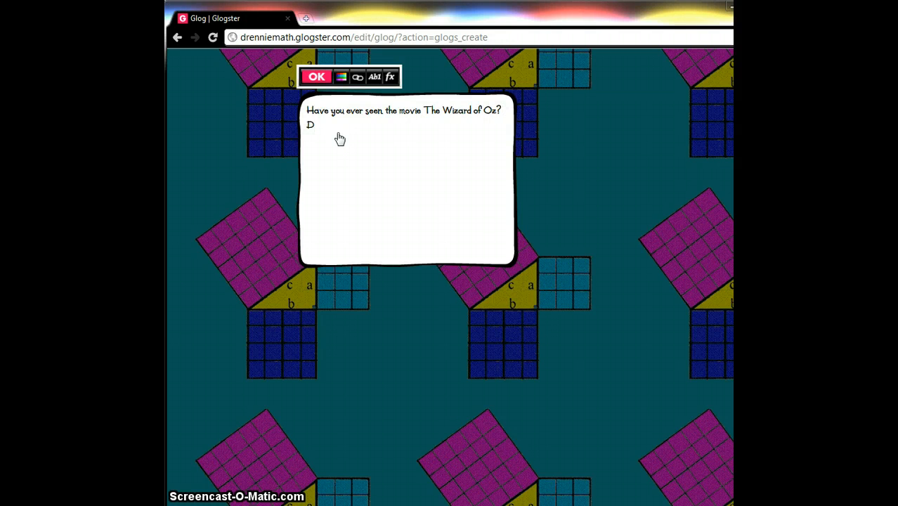
type(" Remember how the Scarecrow wanted to be smart?")
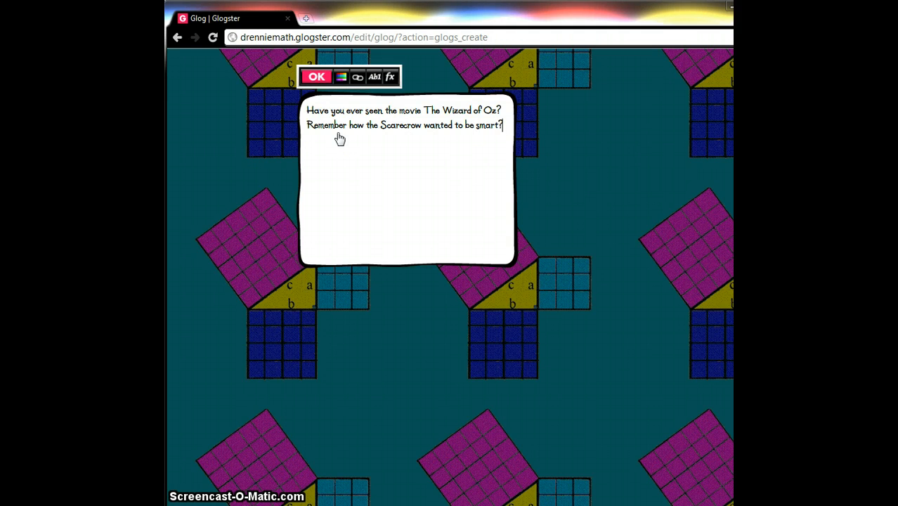
type("Well even after he got his brain, he still didn't know")
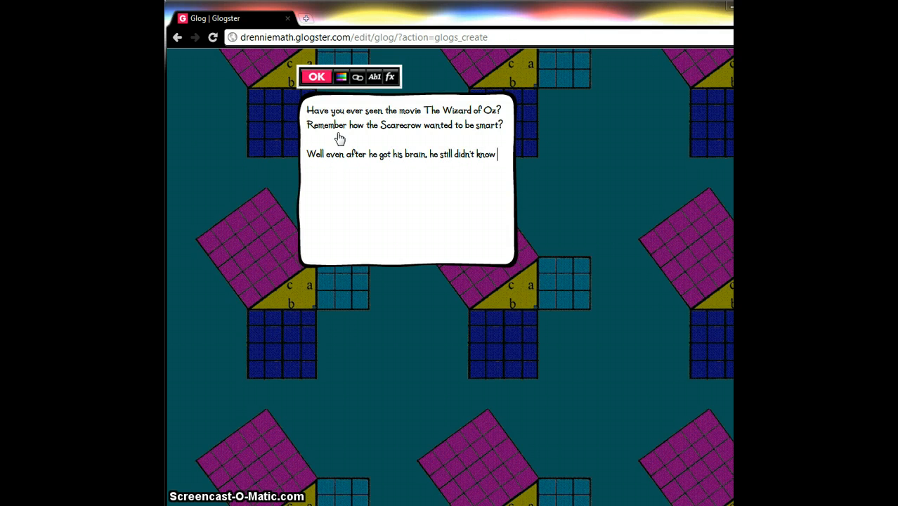
type("one very important mathematica")
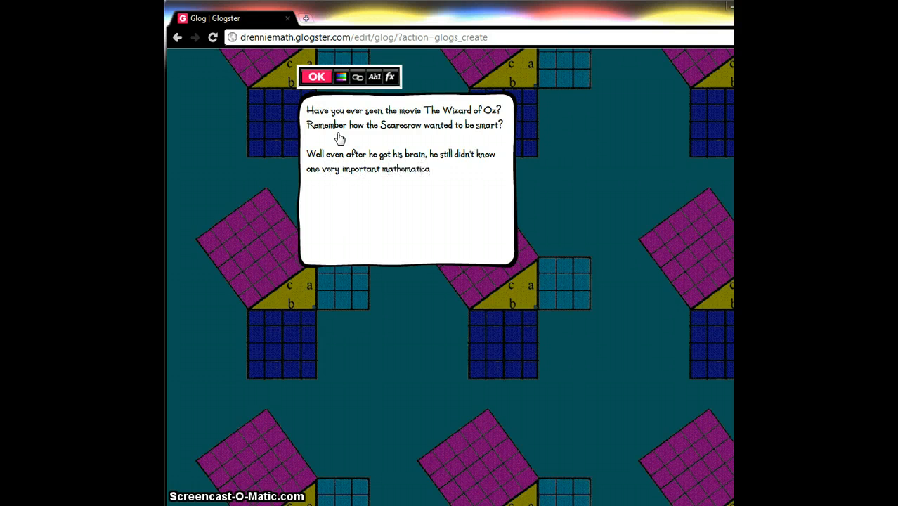
type("m.")
- Set the sticker's text size to 18 and confirm the edit
left_click(374, 77)
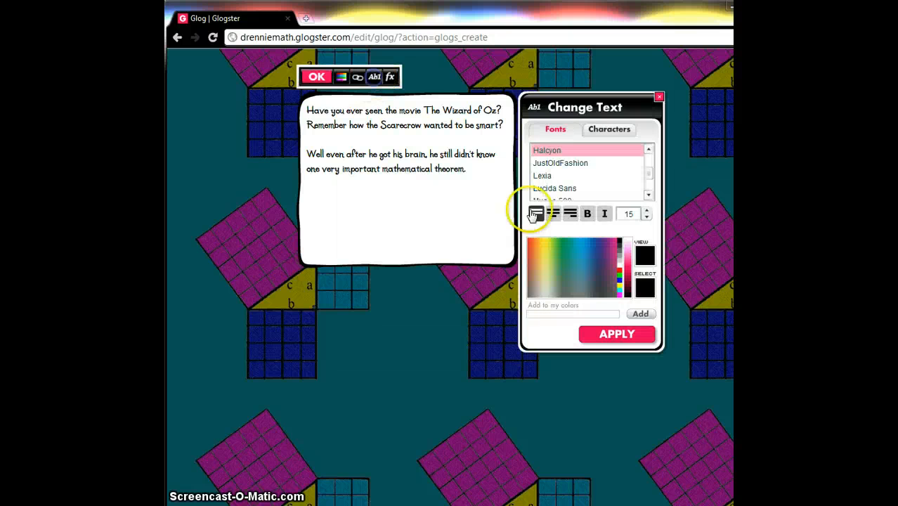
left_click(646, 211)
left_click(647, 211)
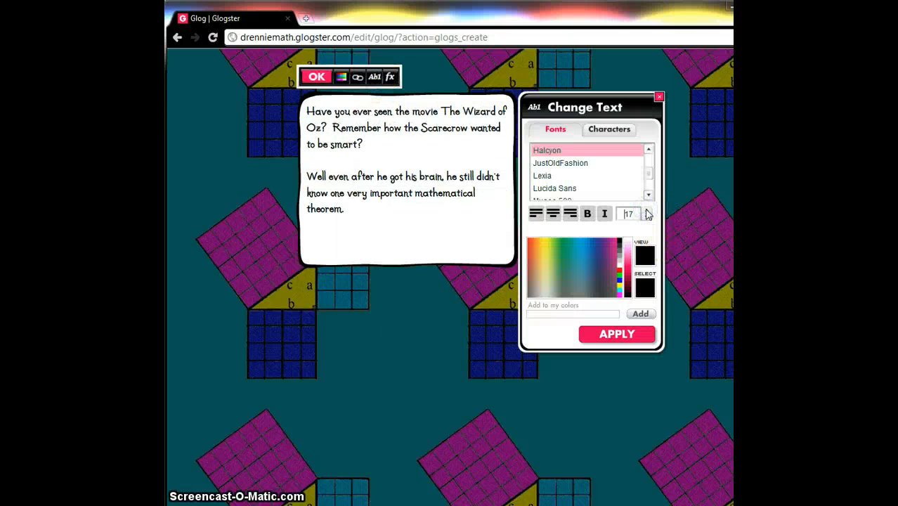
left_click(647, 211)
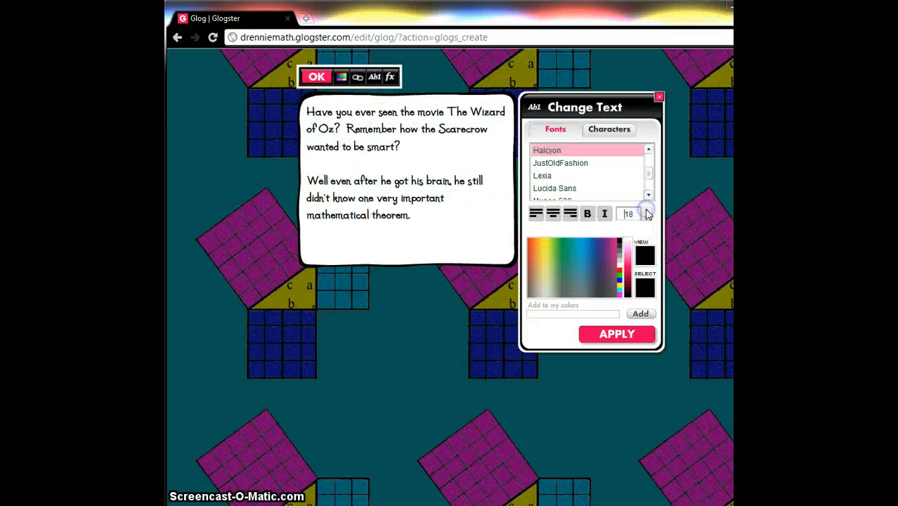
left_click(616, 334)
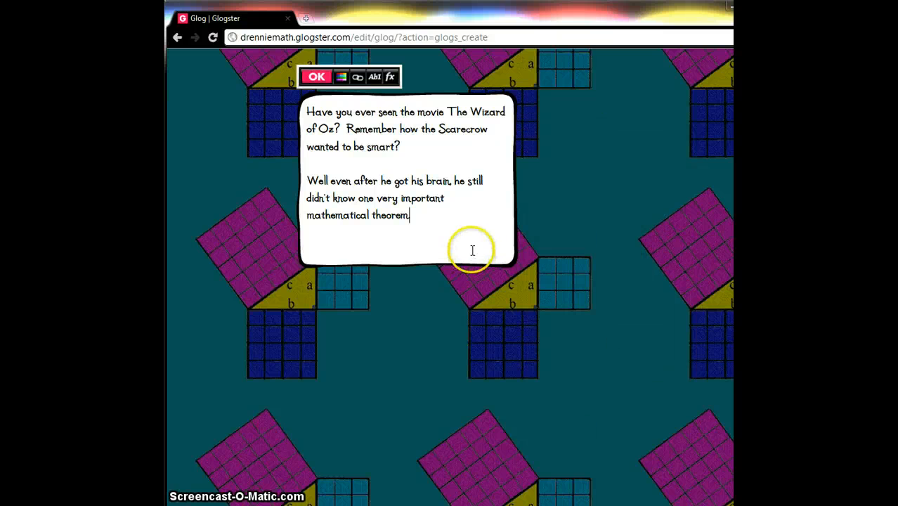
left_click(316, 77)
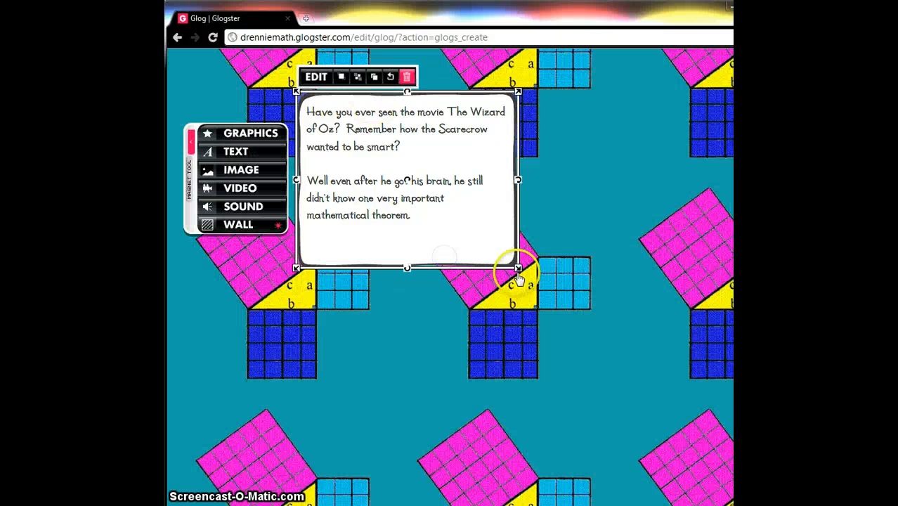
- Shrink the intro sticker and set its text size to 21
left_click_drag(518, 267, 461, 222)
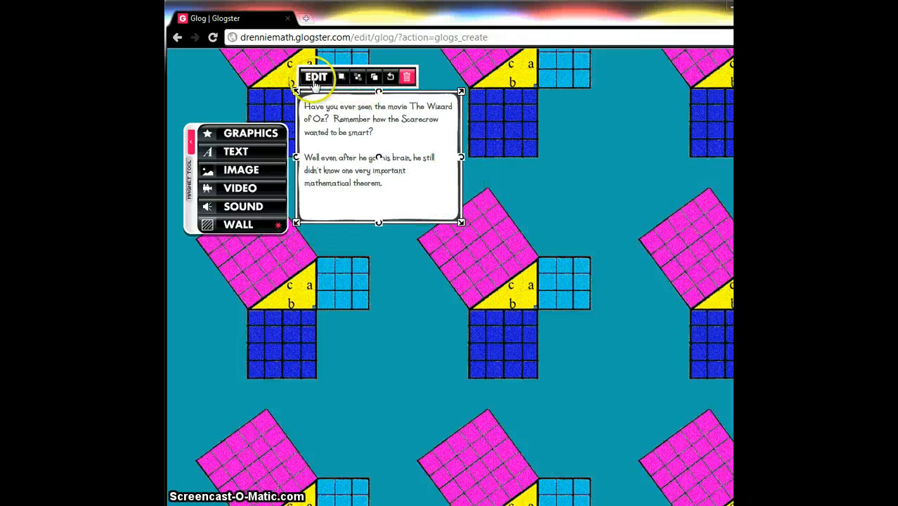
left_click(316, 77)
left_click(392, 77)
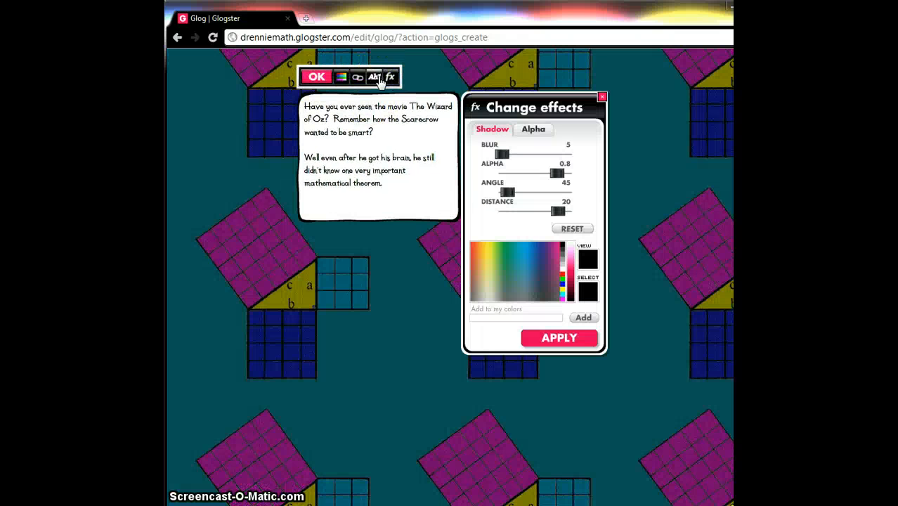
left_click(375, 77)
left_click(592, 217)
left_click(593, 217)
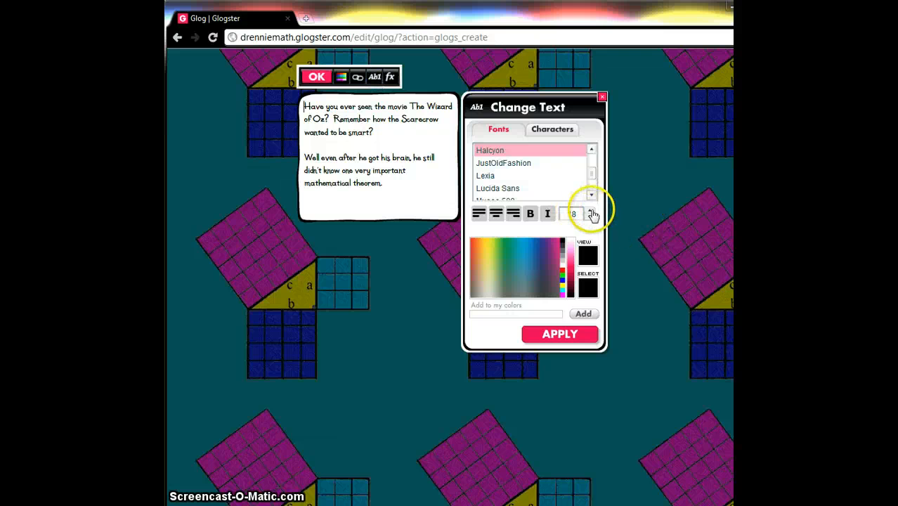
left_click(592, 212)
left_click(592, 212)
left_click(592, 212)
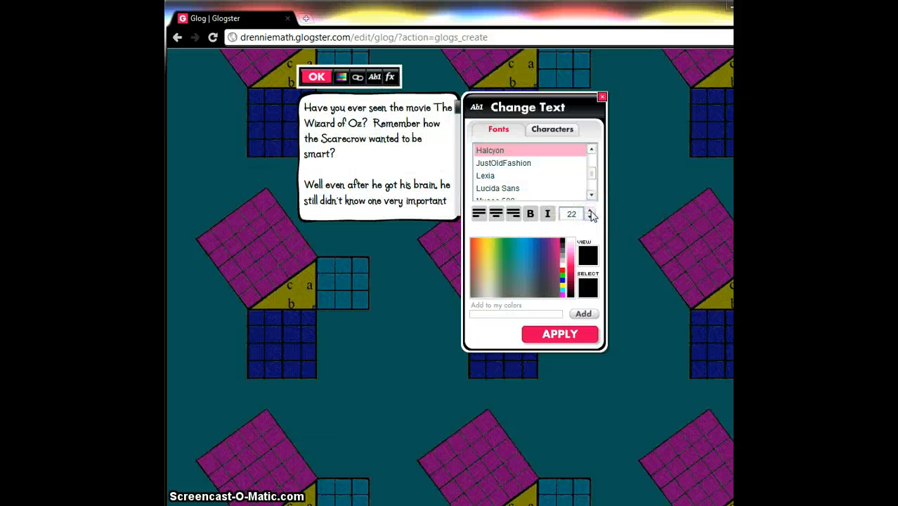
left_click(592, 219)
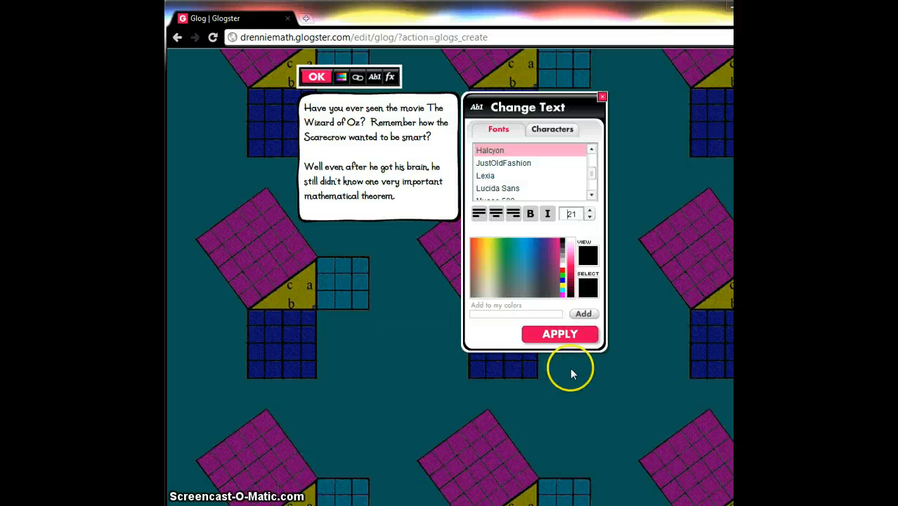
left_click(570, 335)
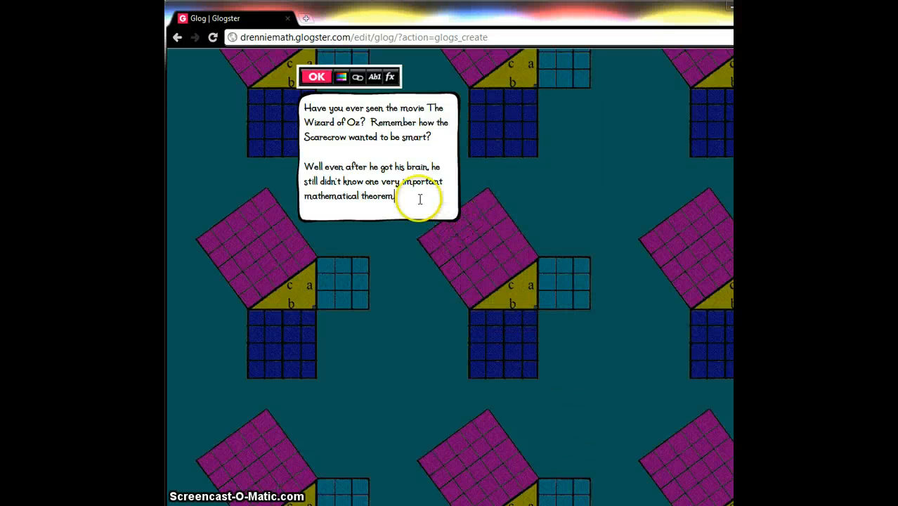
left_click(316, 76)
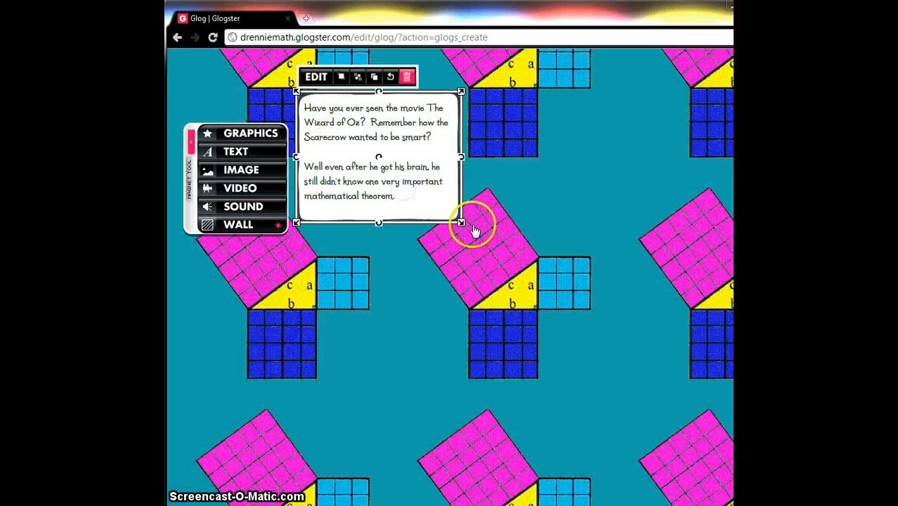
- Enlarge the intro sticker and move it to the upper-right part of the glog
left_click_drag(463, 225, 518, 257)
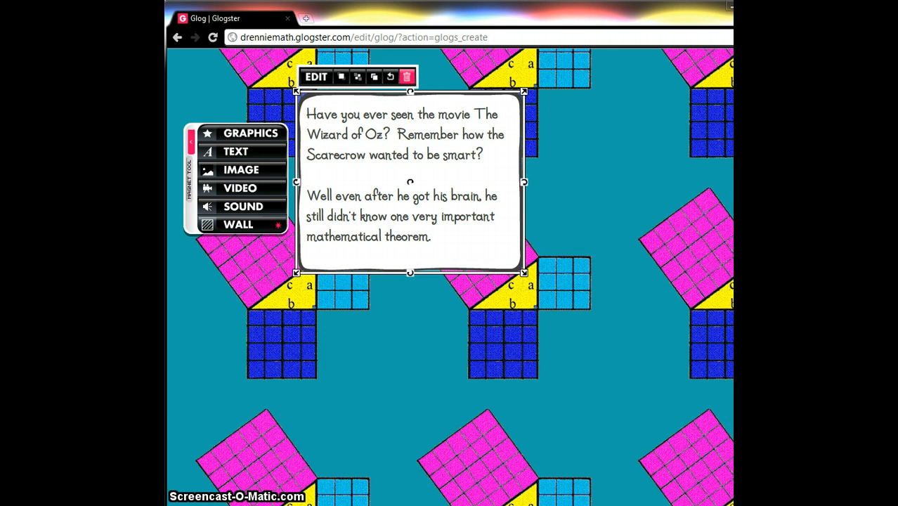
scroll(449, 281, "up", 3)
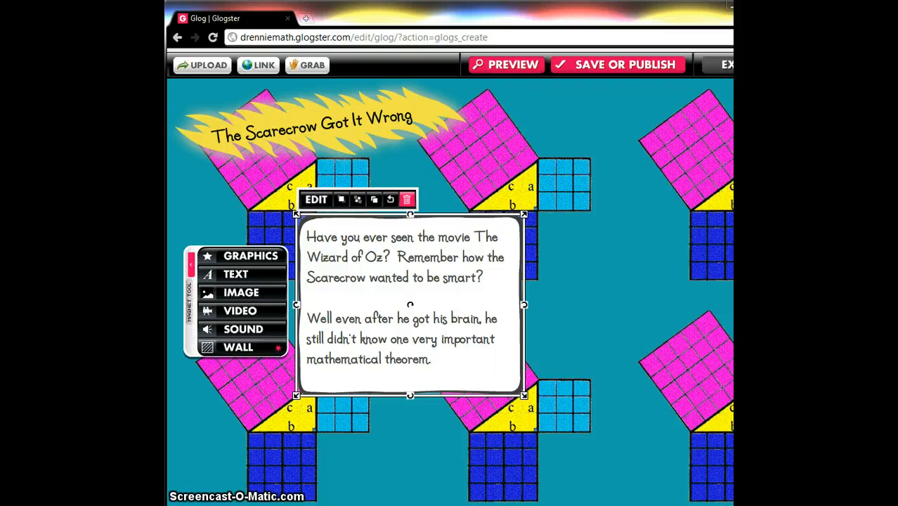
left_click_drag(411, 304, 664, 202)
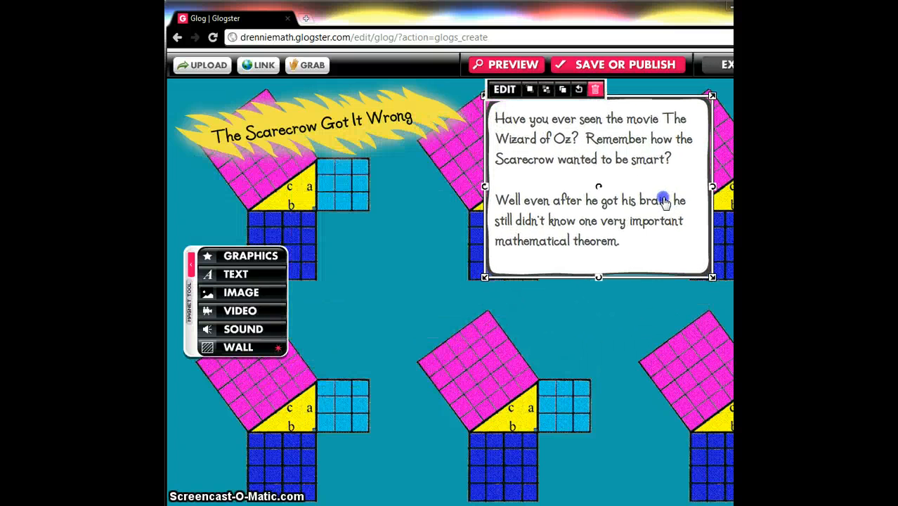
left_click(628, 300)
scroll(450, 281, "down", 2)
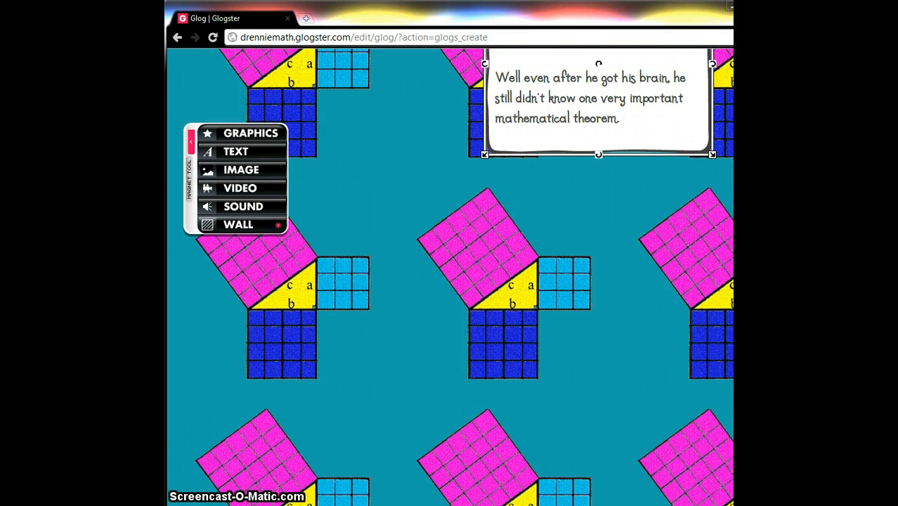
left_click_drag(598, 106, 630, 130)
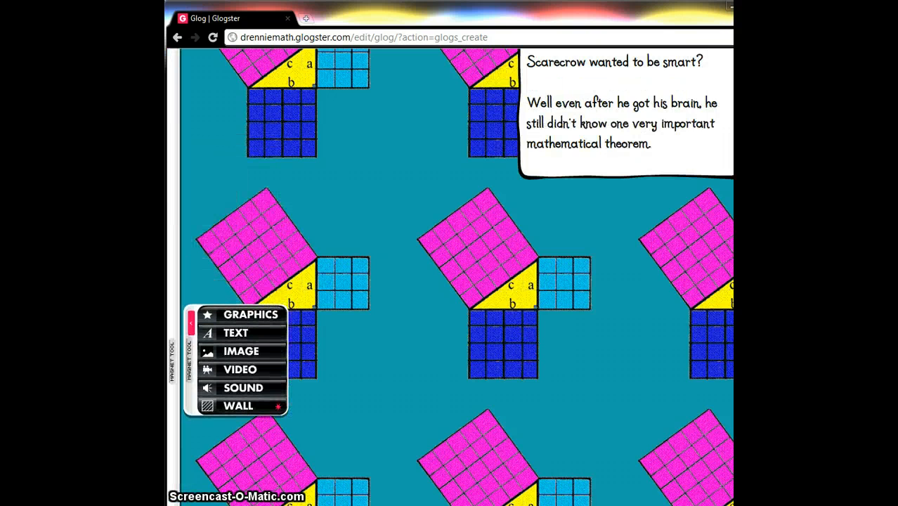
- Open the video stickers and search SchoolTube videos for scarecrow got it wrong
left_click(243, 450)
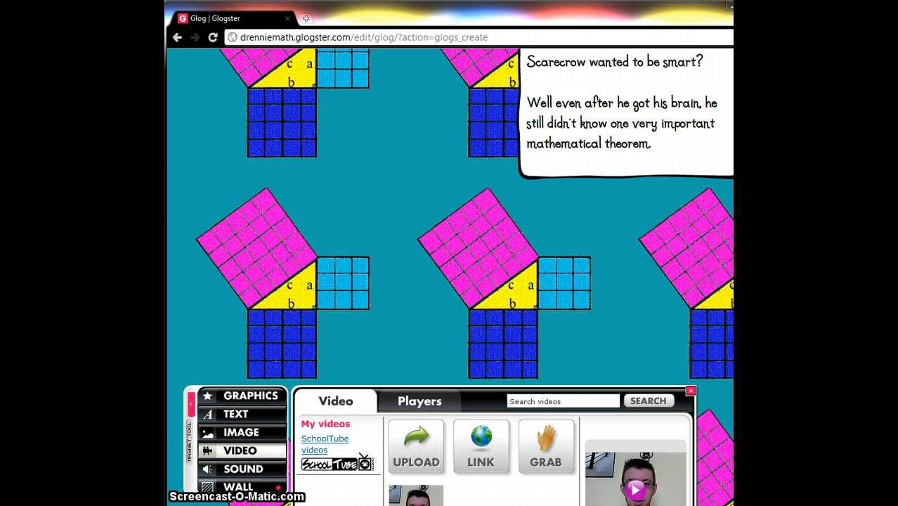
scroll(450, 277, "down", 3)
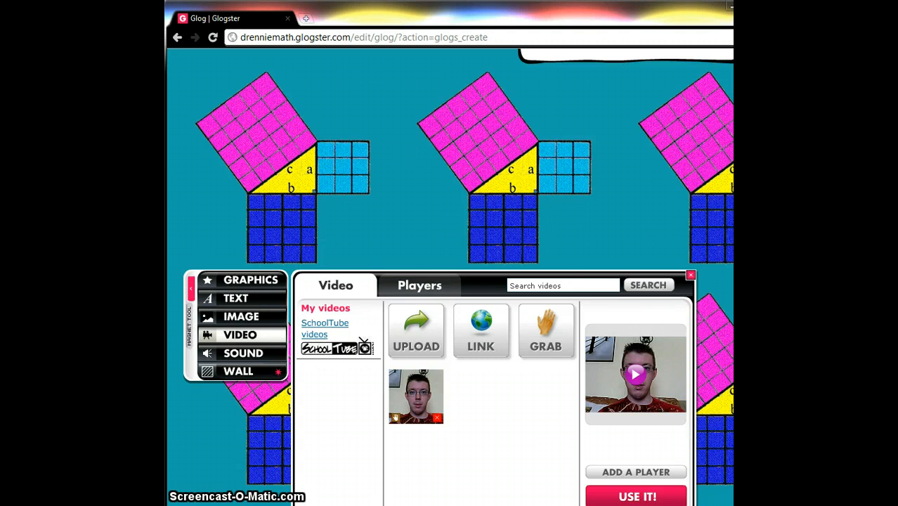
scroll(450, 277, "down", 3)
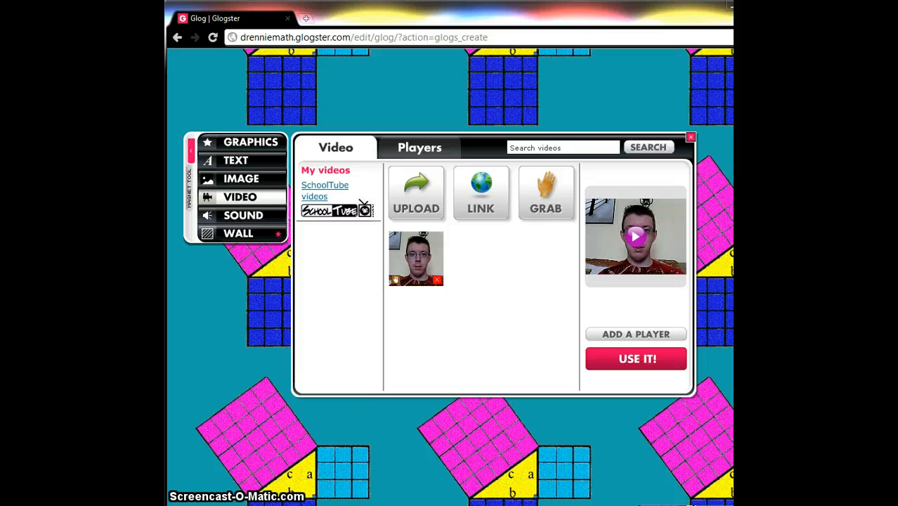
left_click(321, 187)
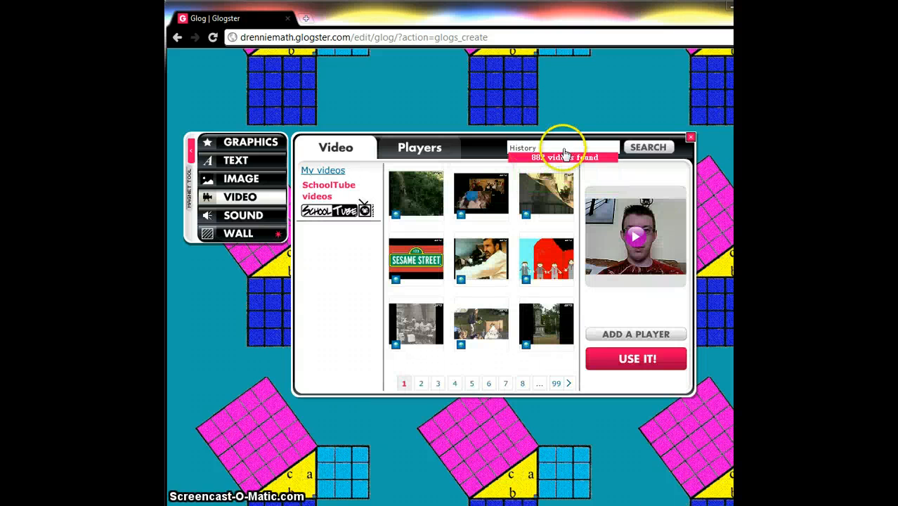
left_click(565, 154)
key("BackSpace")
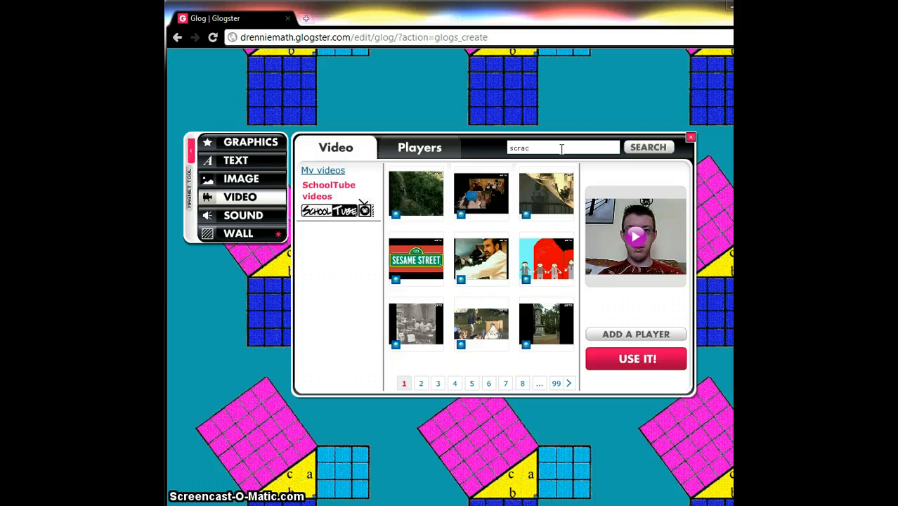
key("BackSpace")
key("BackSpace")
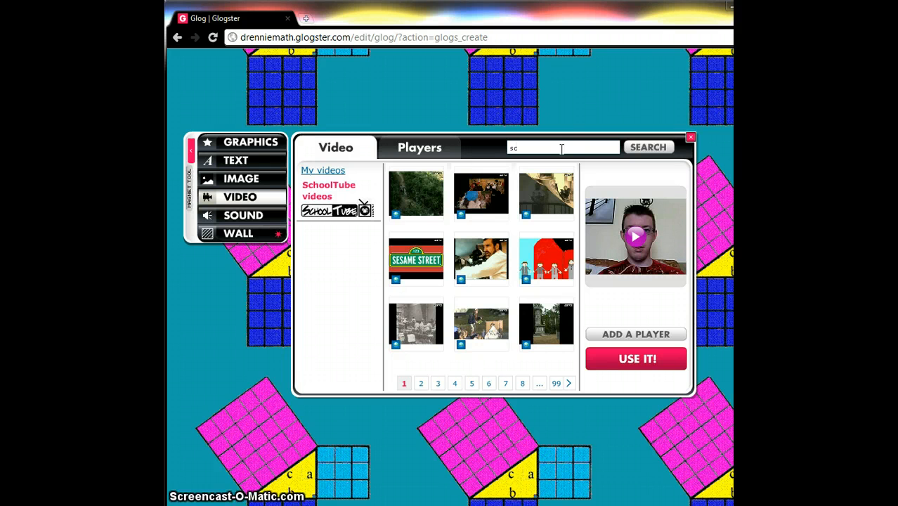
type("arecrow got")
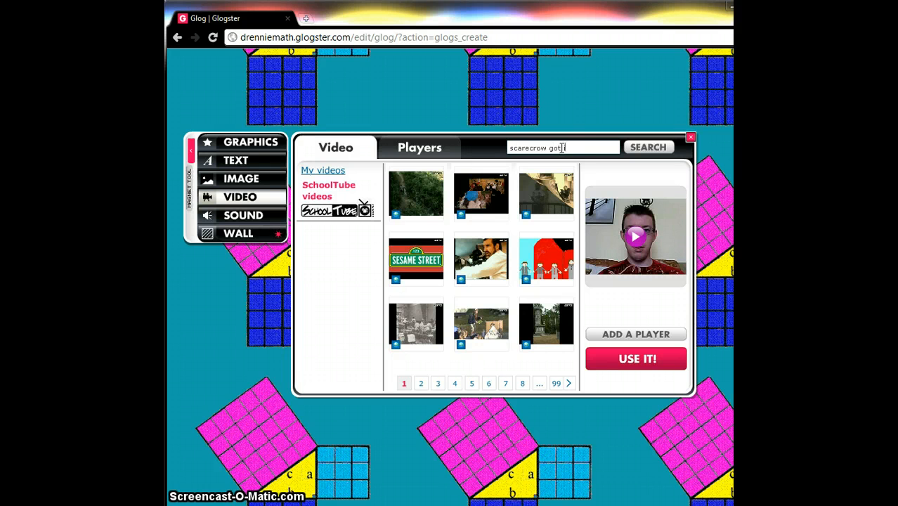
type(" it wrong")
key("Return")
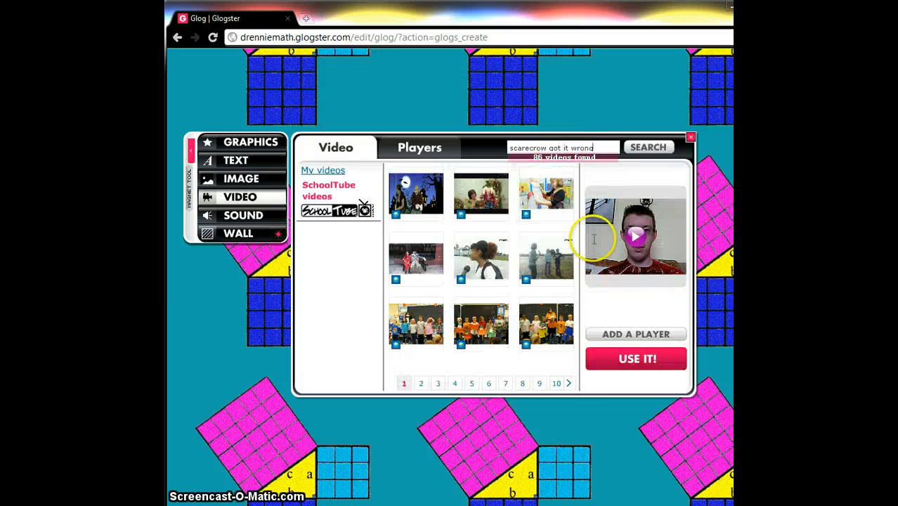
- Browse further pages of the video results, return to My videos and close the video panel
left_click(568, 384)
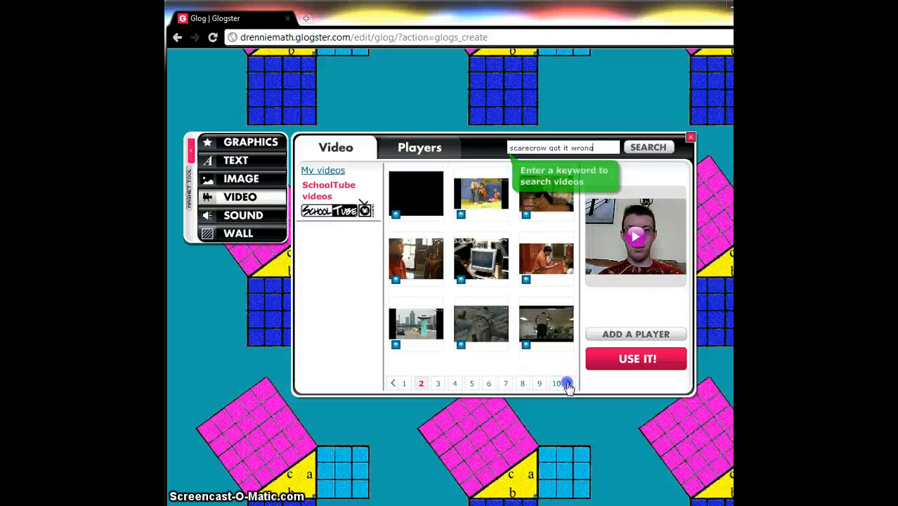
left_click(569, 384)
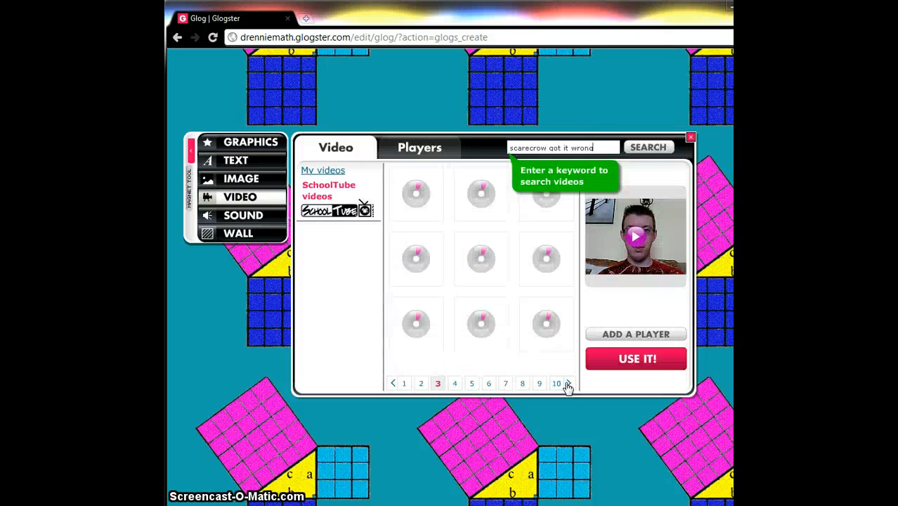
left_click(429, 254)
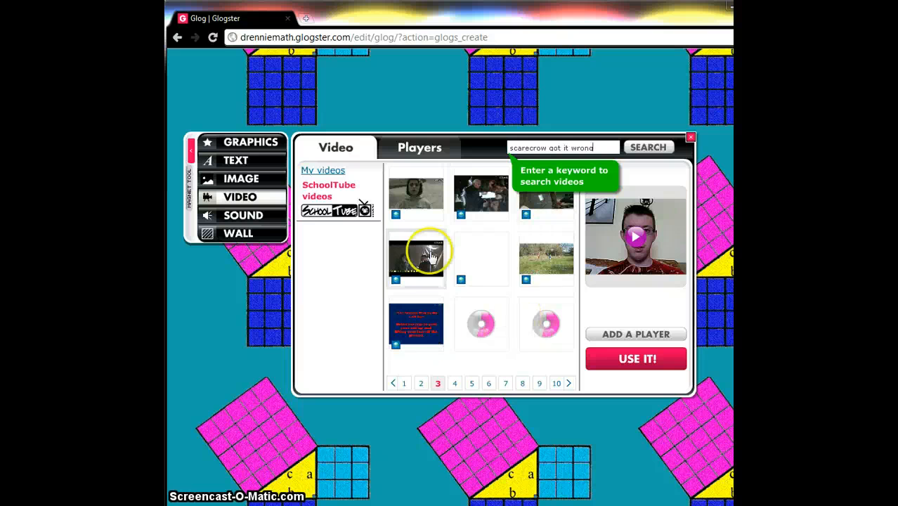
left_click(333, 171)
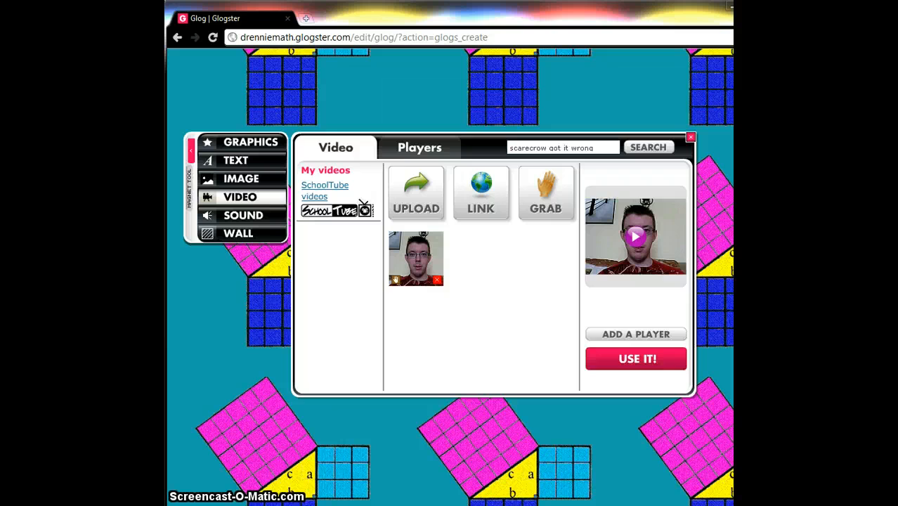
left_click(691, 137)
- Switch to the YouTube tab with the Math Class scene 6 video and select its page address
key("alt+Tab")
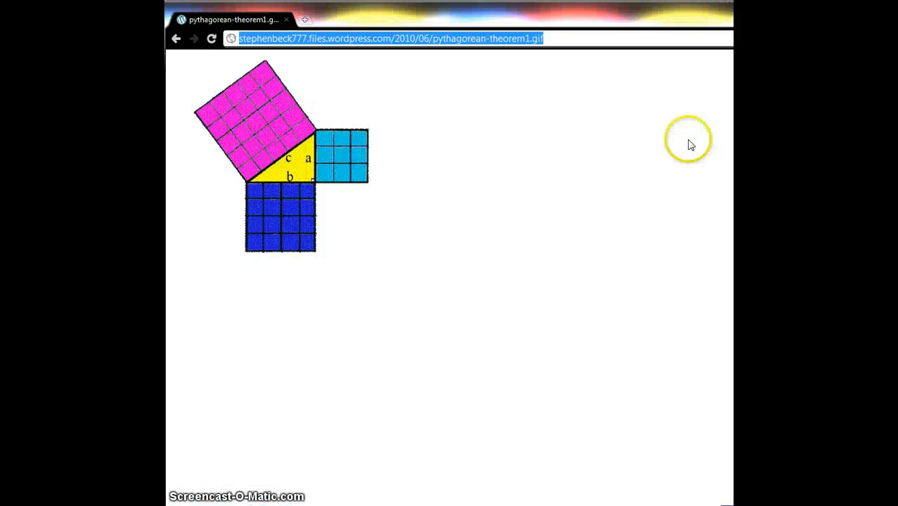
key("alt+Tab")
key("alt+Tab")
left_click(666, 146)
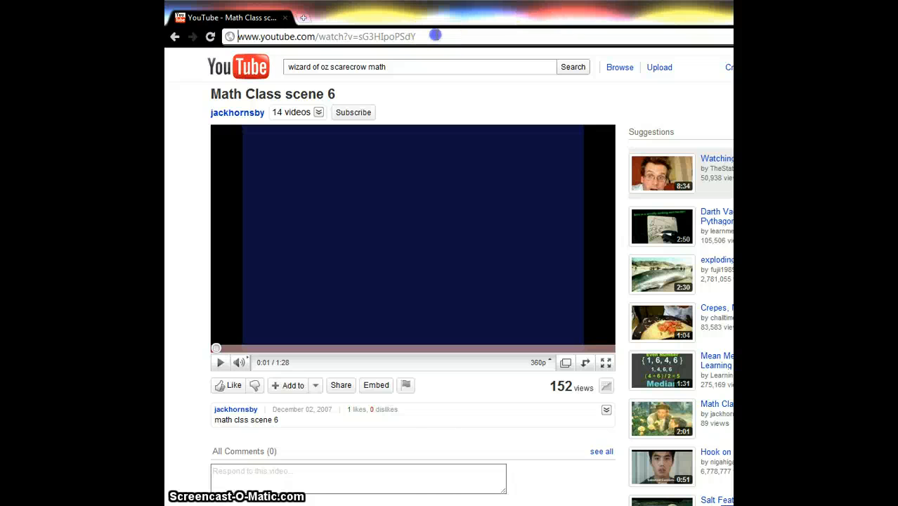
left_click(436, 35)
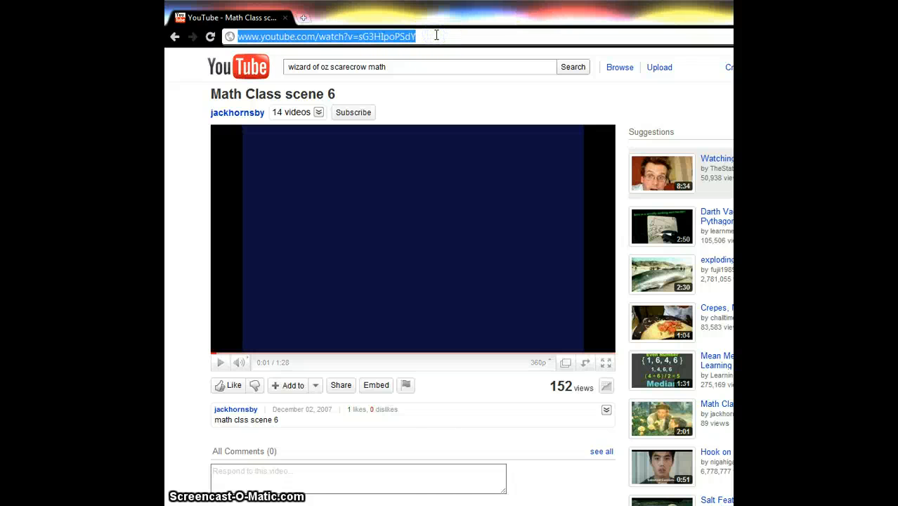
left_click(437, 36)
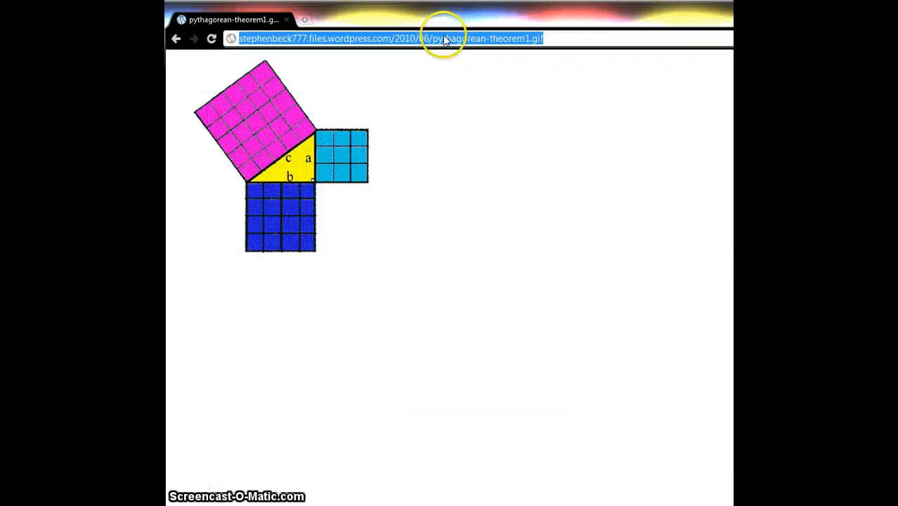
- Switch to the browser tab with the Pythagorean image and go back to the Google Images results
left_click(491, 147)
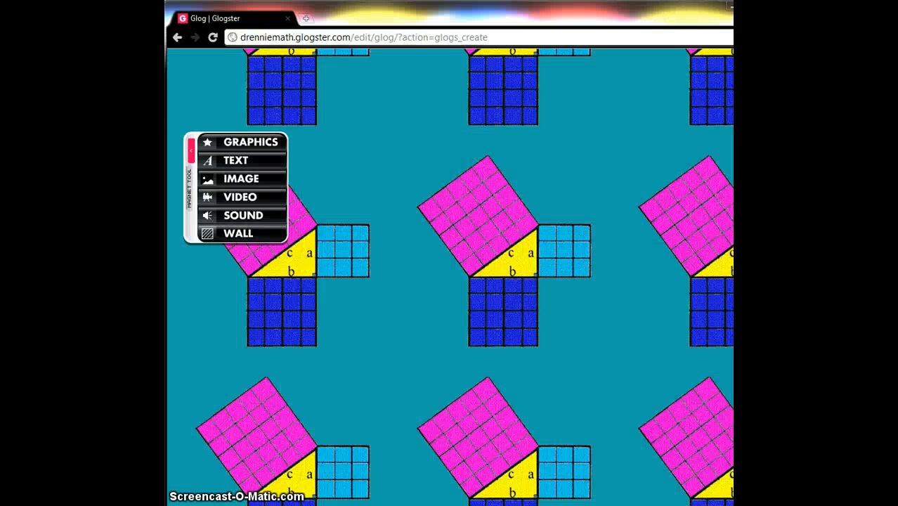
scroll(449, 281, "up", 5)
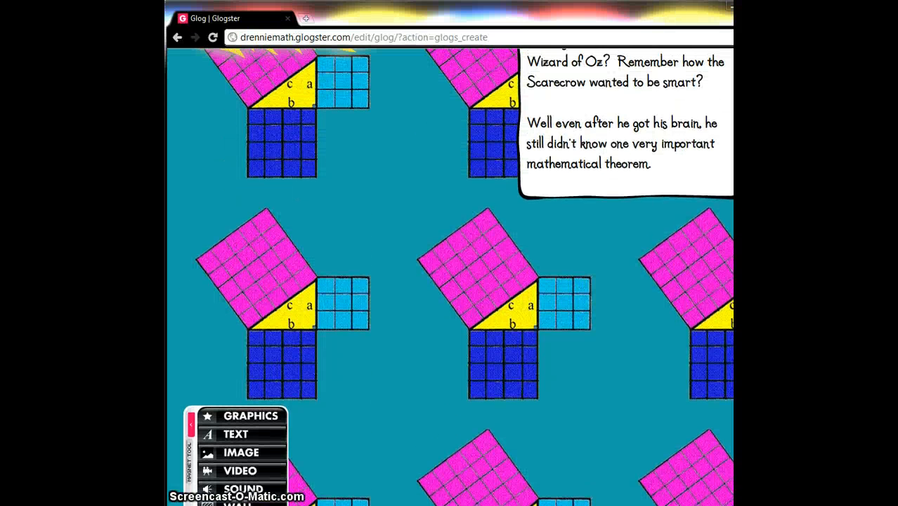
key("alt+Tab")
key("alt+Tab")
key("alt+Tab")
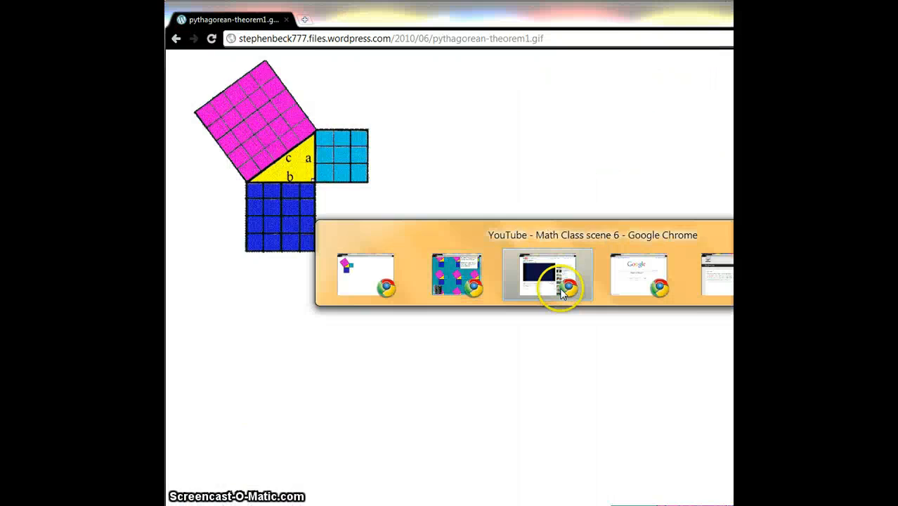
key("alt+Tab")
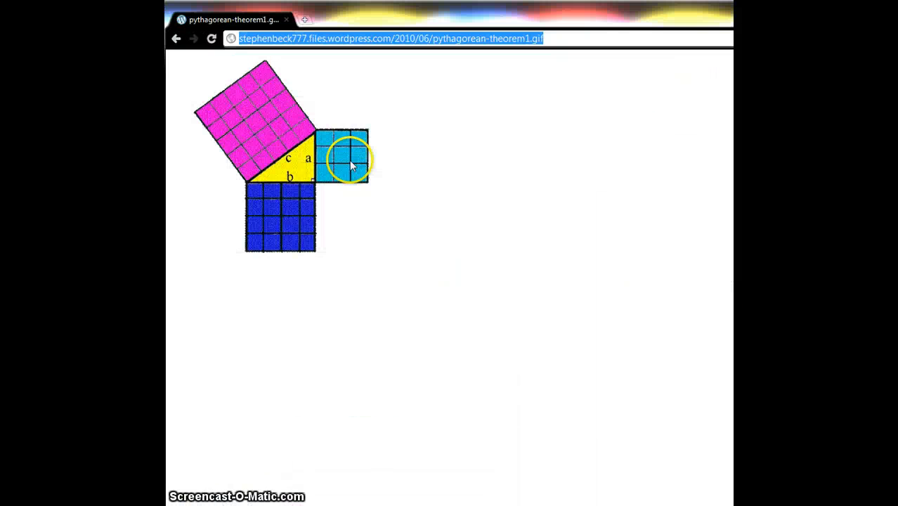
left_click(176, 38)
left_click(176, 38)
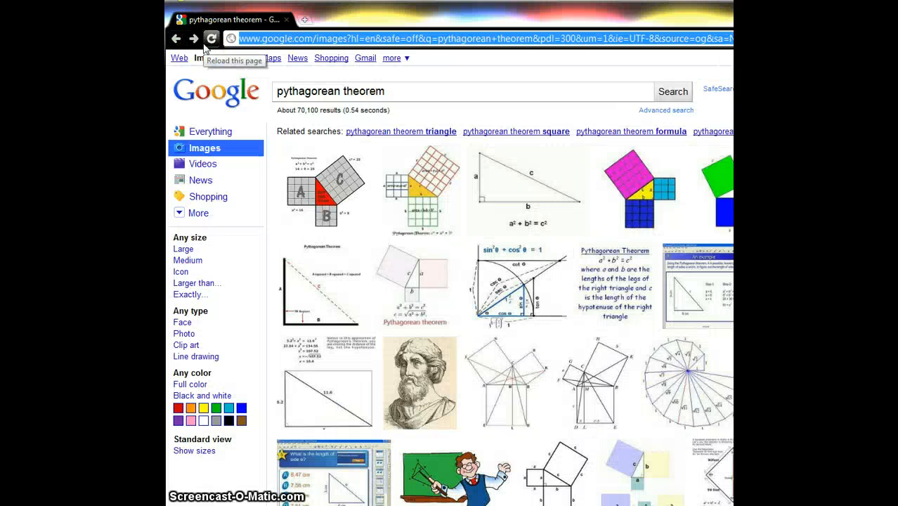
- Search Google Images for wizard of oz scarecrow
left_click(389, 87)
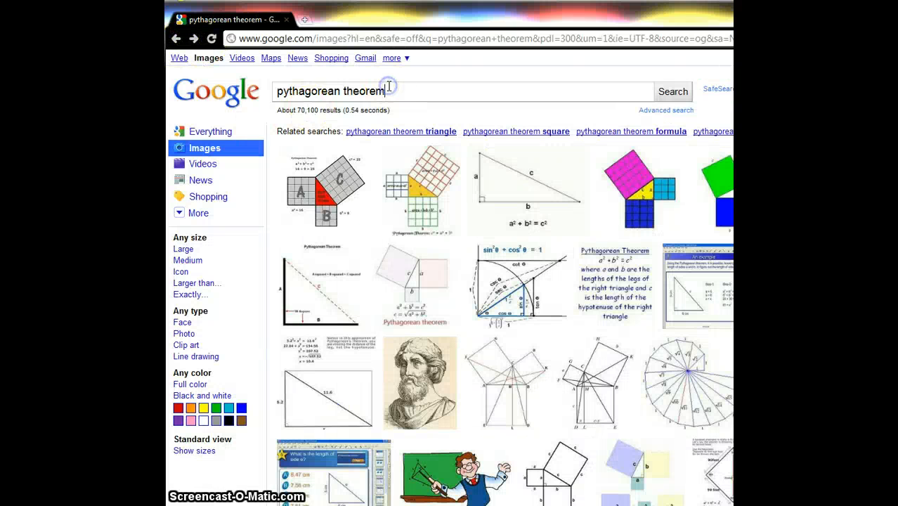
key("ctrl+a")
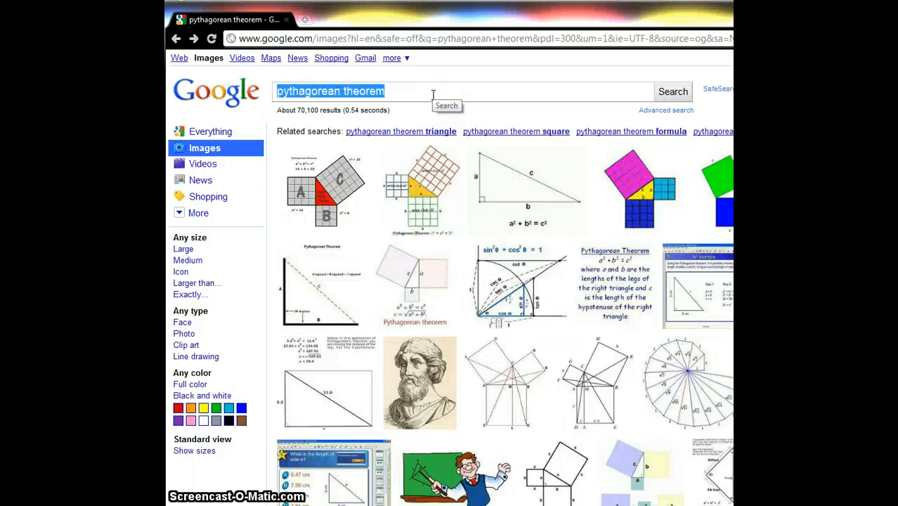
type("wizard of oz")
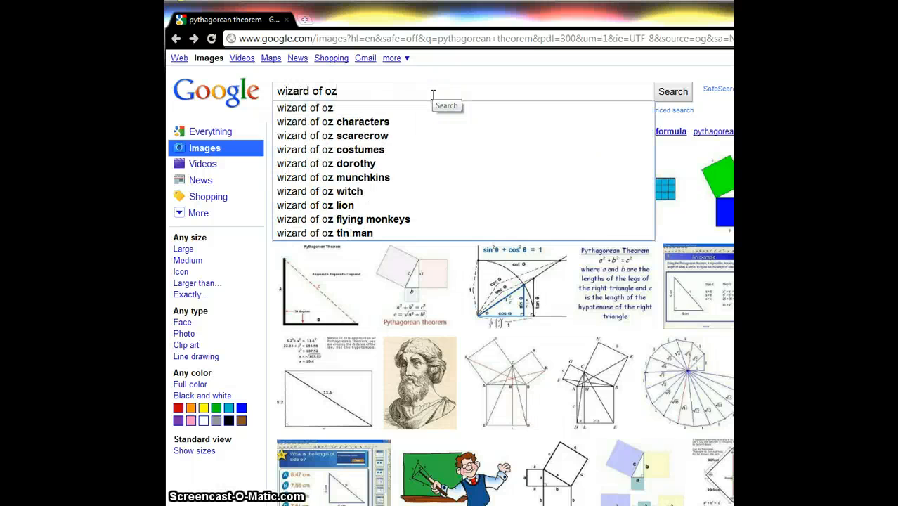
type(" sca")
key("Down")
key("Return")
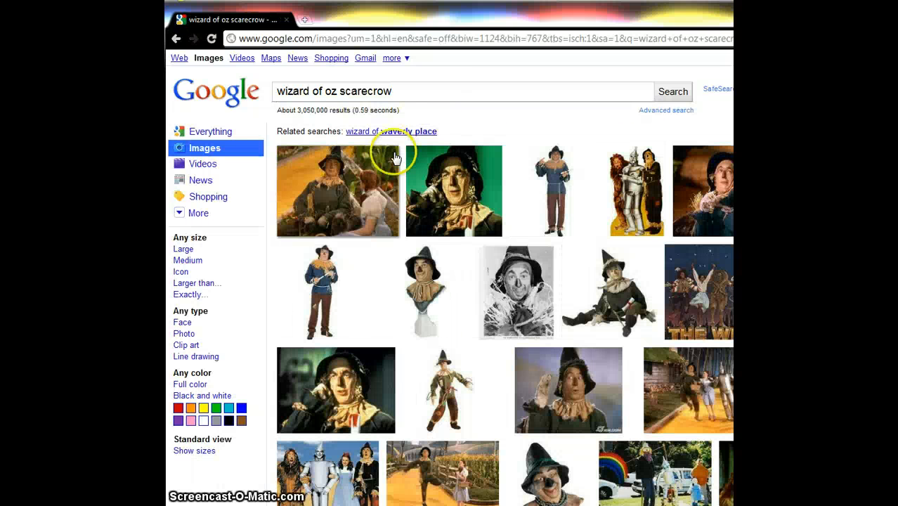
- Open the green-background scarecrow image at full size and copy its web address
left_click(475, 189)
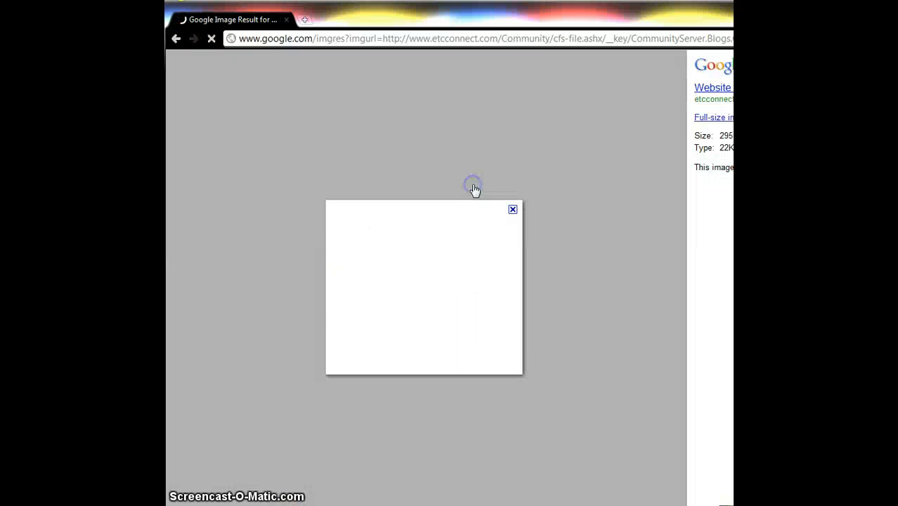
left_click(714, 91)
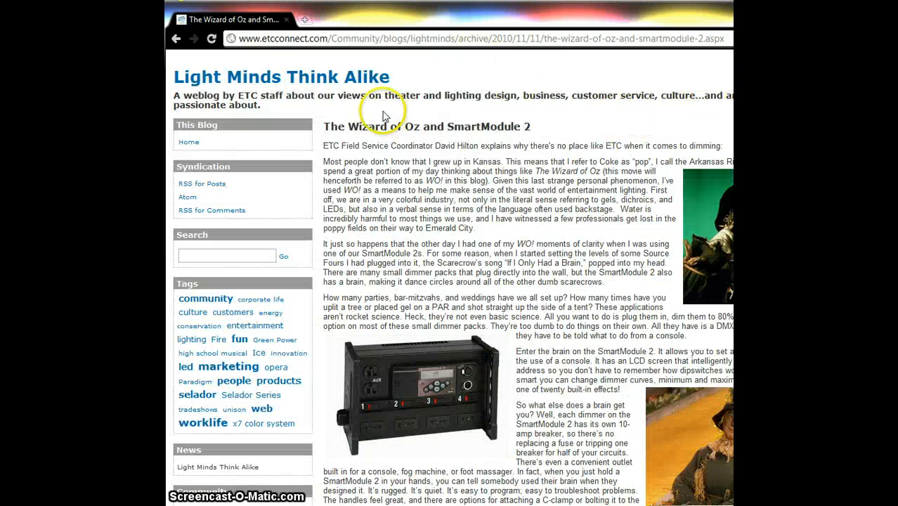
left_click(175, 35)
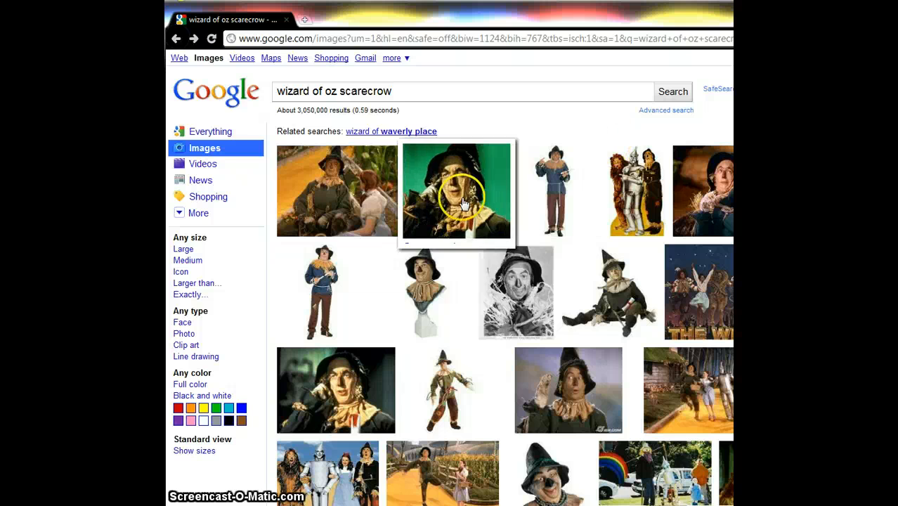
left_click(472, 190)
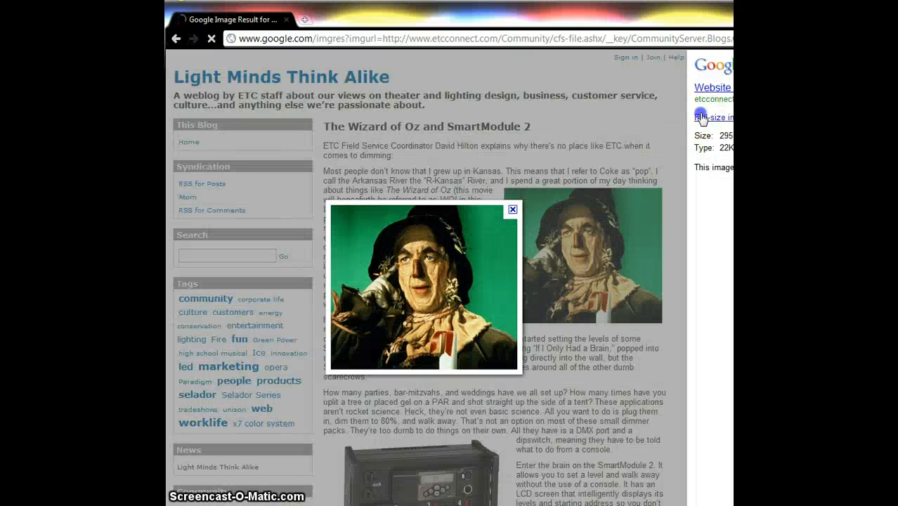
left_click(700, 114)
left_click(376, 40)
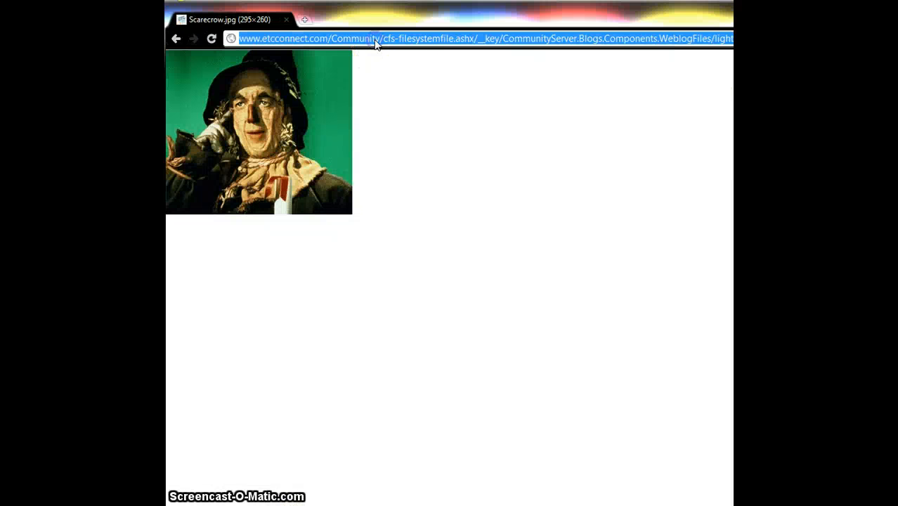
- Switch to the Glogster editor and try to add the scarecrow image to My pictures from its web link
key("alt+Tab")
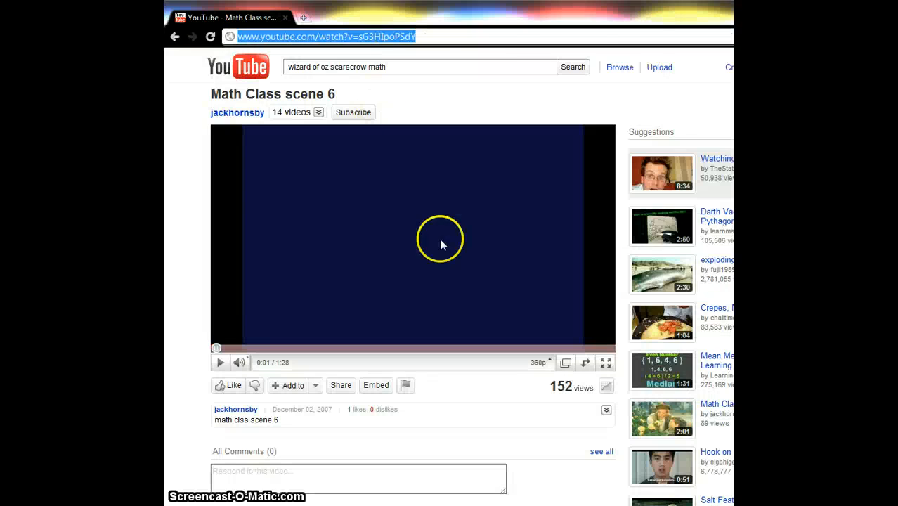
key("alt+Tab")
key("alt+Tab")
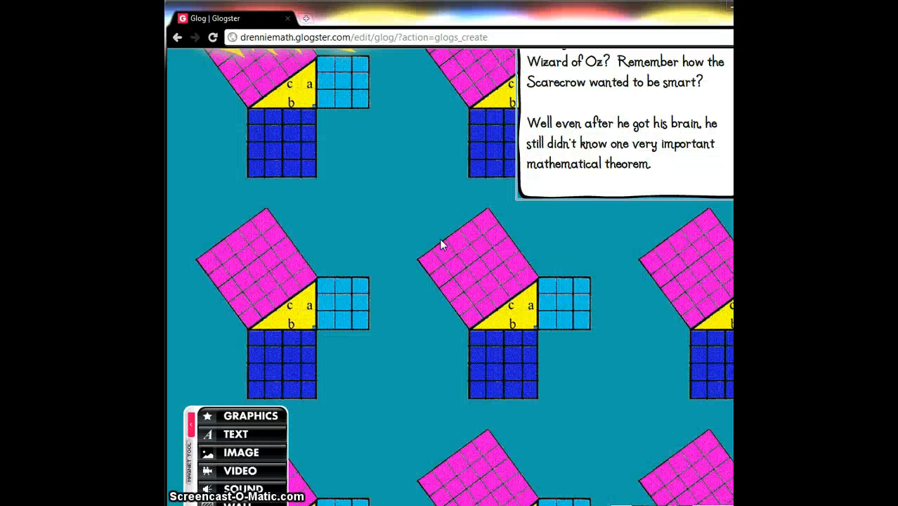
left_click(241, 453)
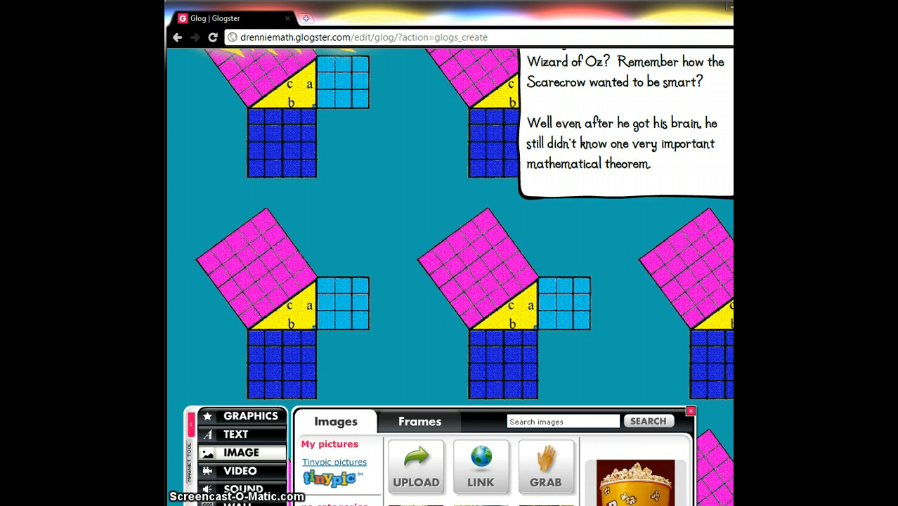
scroll(457, 282, "down", 3)
left_click(482, 363)
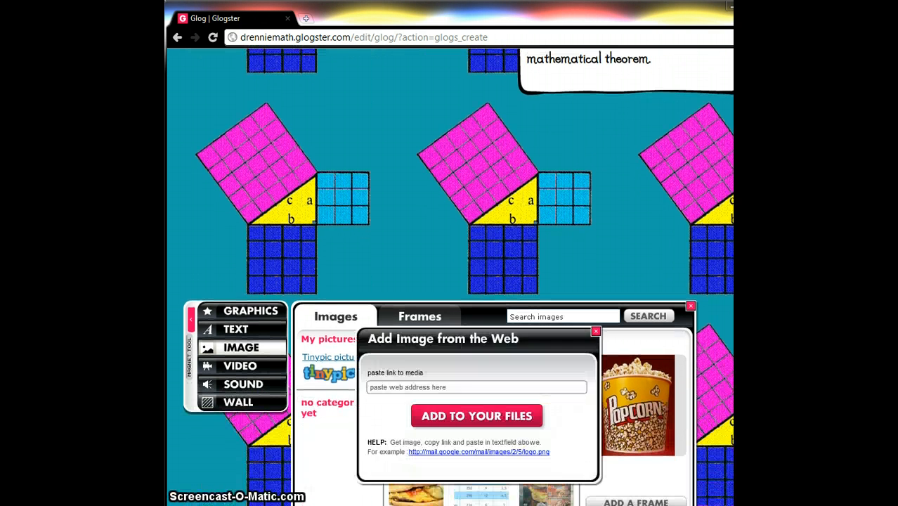
key("ctrl+v")
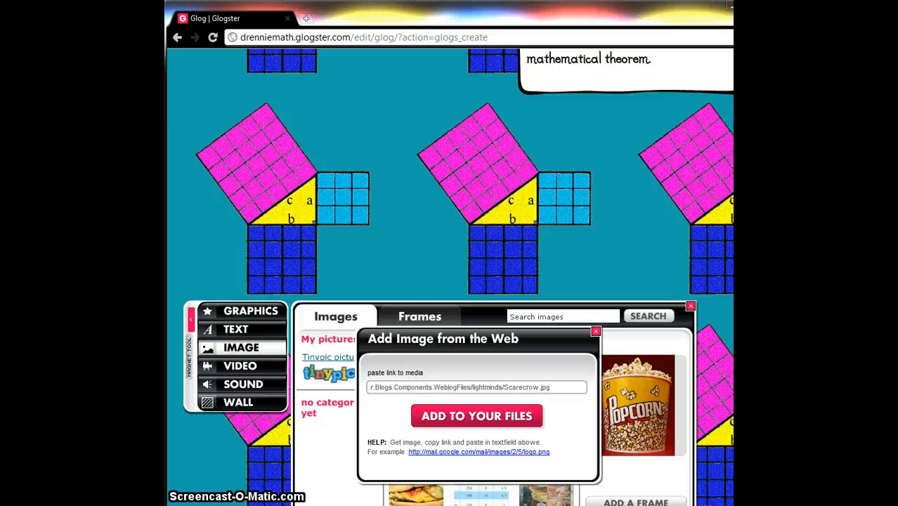
key("Return")
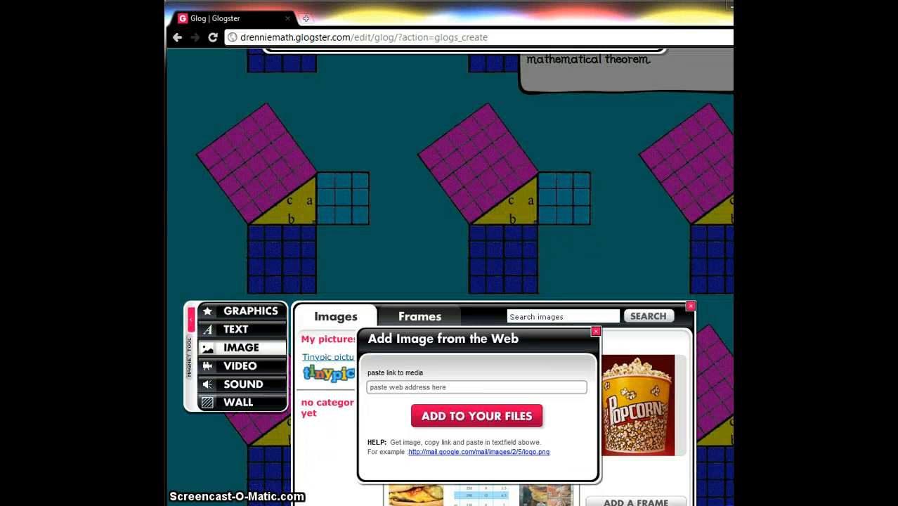
left_click(596, 332)
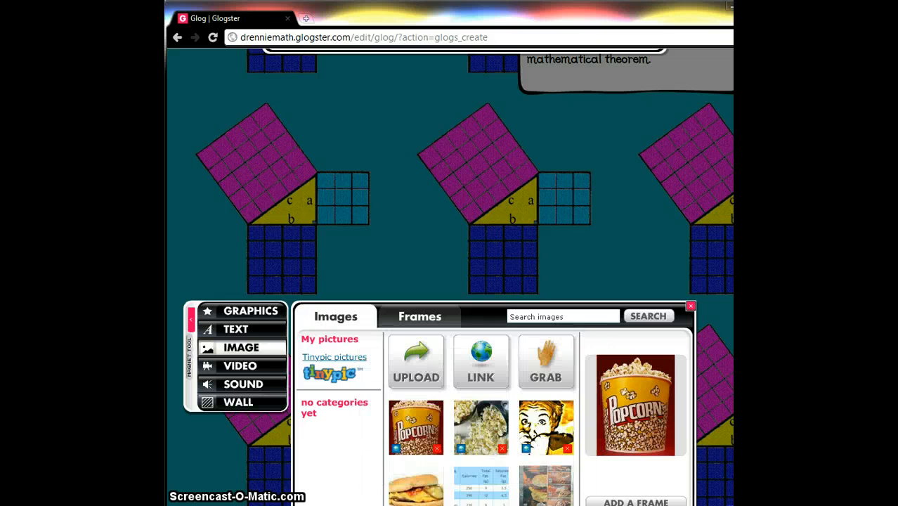
- Browse both pages of My pictures in the image panel
scroll(449, 281, "down", 3)
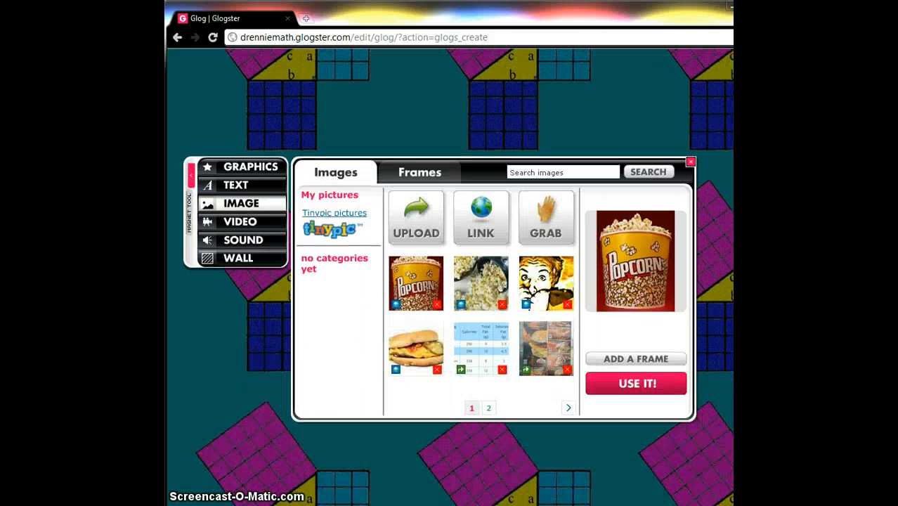
left_click(489, 409)
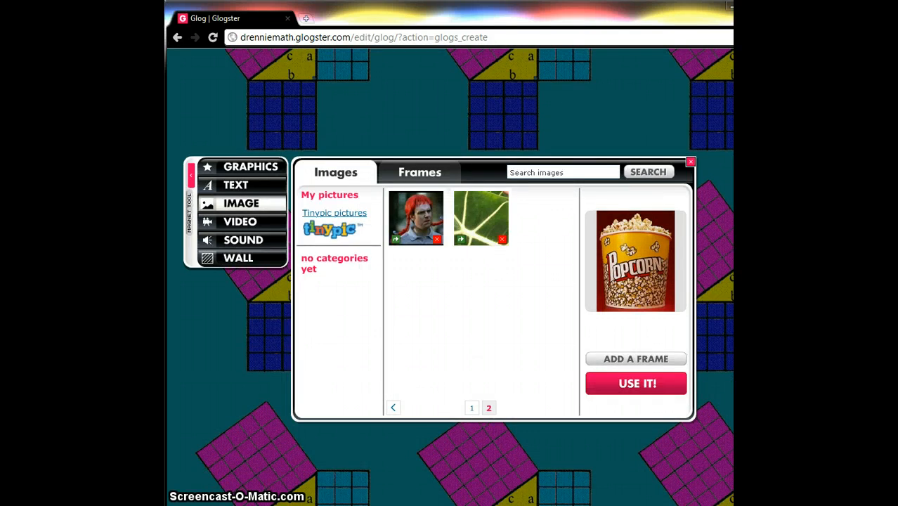
left_click(472, 409)
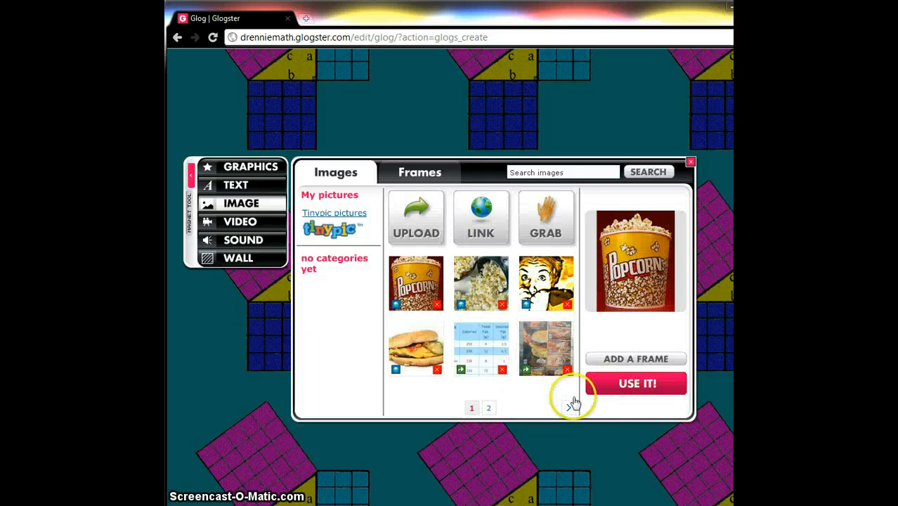
left_click(489, 411)
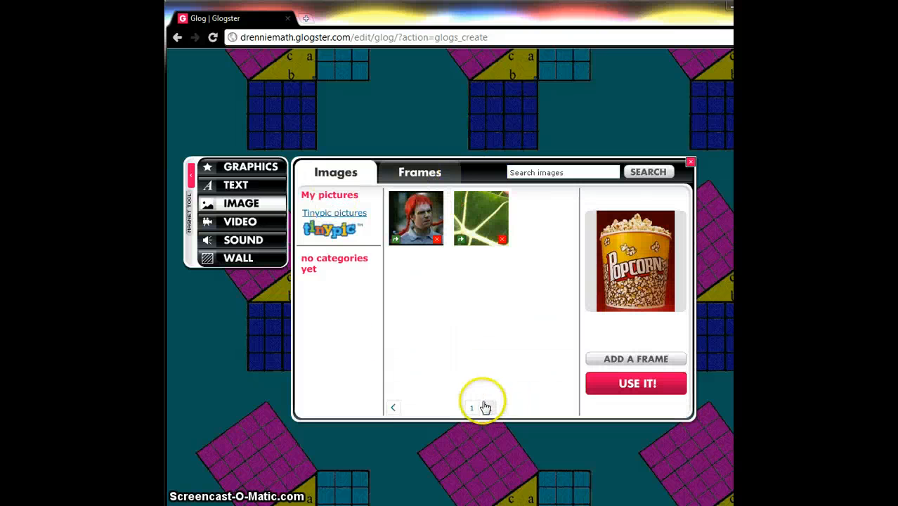
left_click(472, 408)
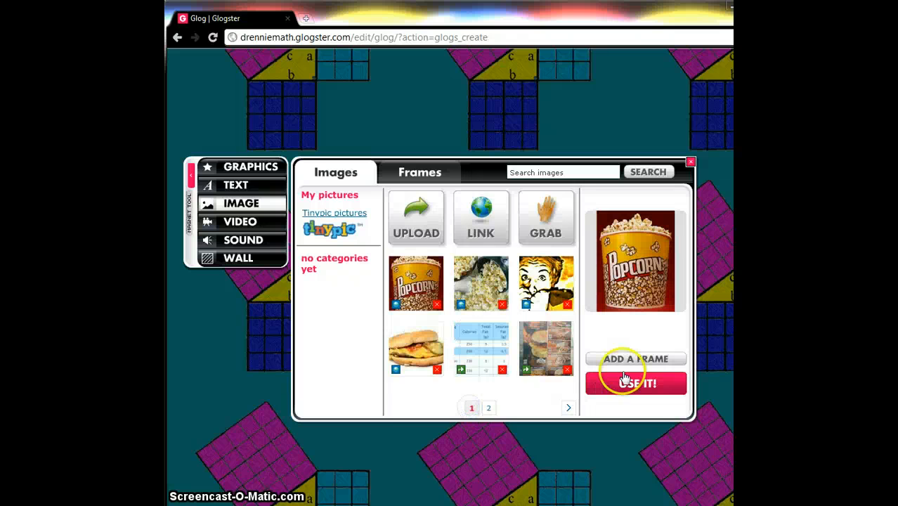
- Paste the scarecrow link into the web image dialog, remove the leading placeholder text and add it to your files
left_click(486, 251)
left_click(468, 227)
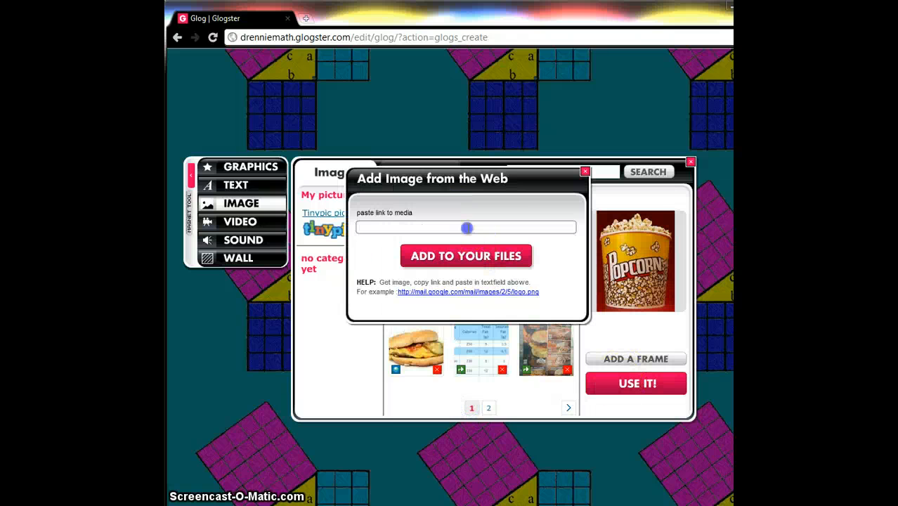
key("ctrl+v")
left_click(460, 256)
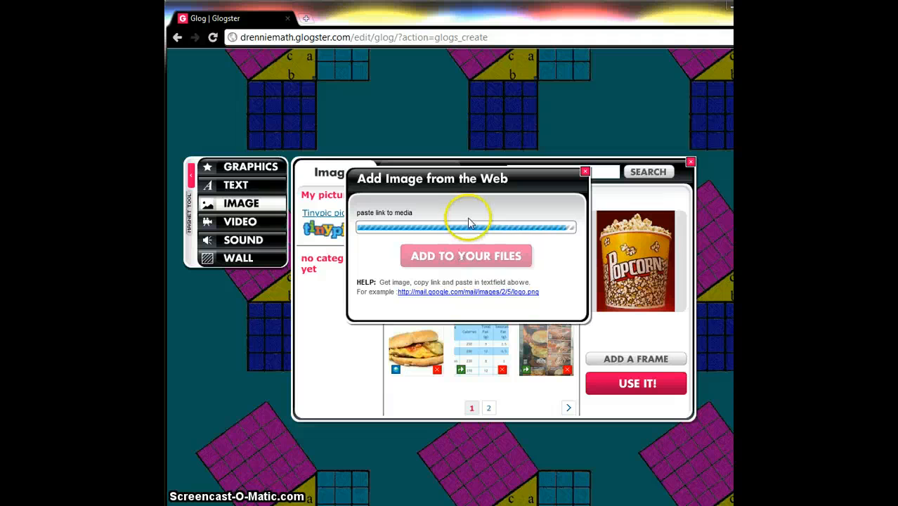
key("ctrl+v")
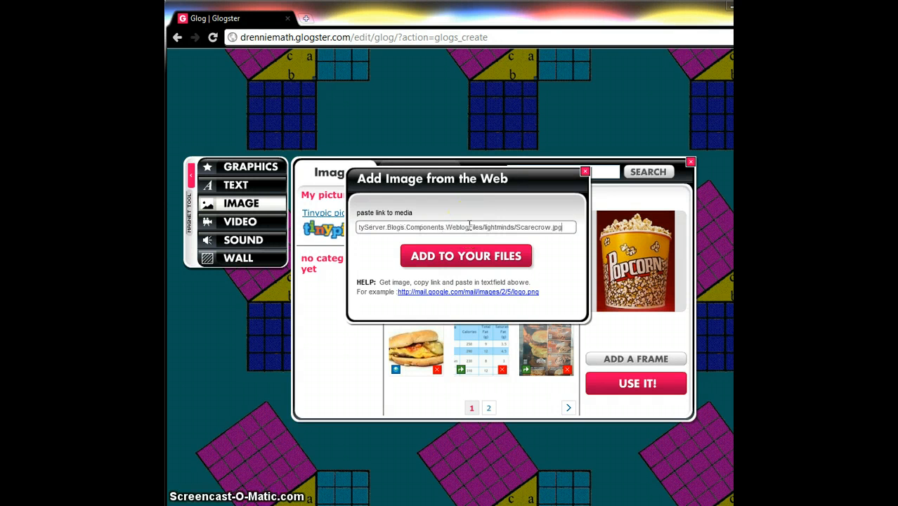
key("Home")
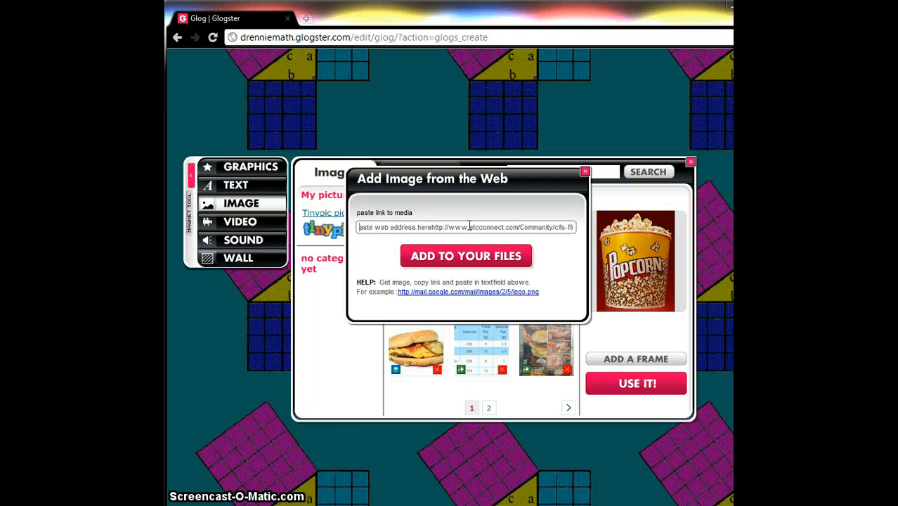
key("Delete")
key("Delete")
key("Delete")
key("Delete")
key("Delete")
key("Delete")
key("Delete")
key("Delete")
key("Delete")
key("Delete")
key("Delete")
key("Delete")
key("Delete")
key("Delete")
key("Delete")
key("Delete")
key("Delete")
key("Delete")
key("Delete")
key("Delete")
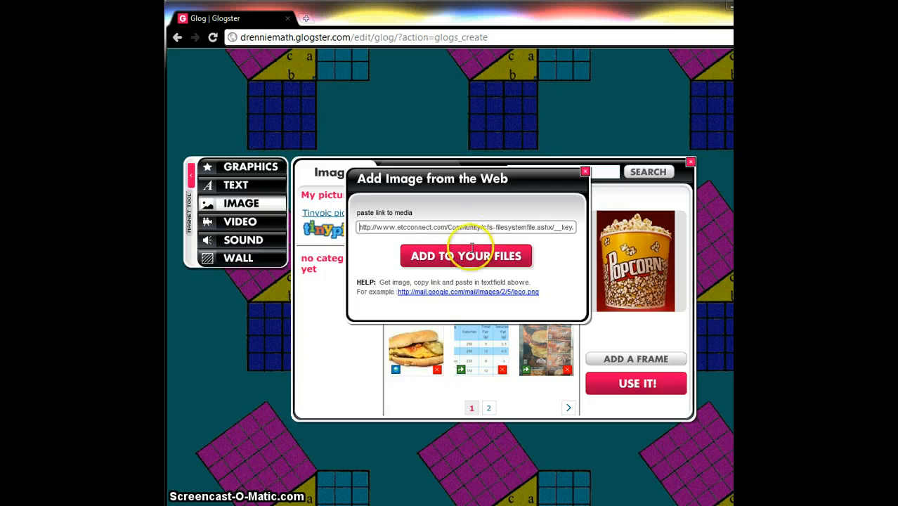
left_click(472, 246)
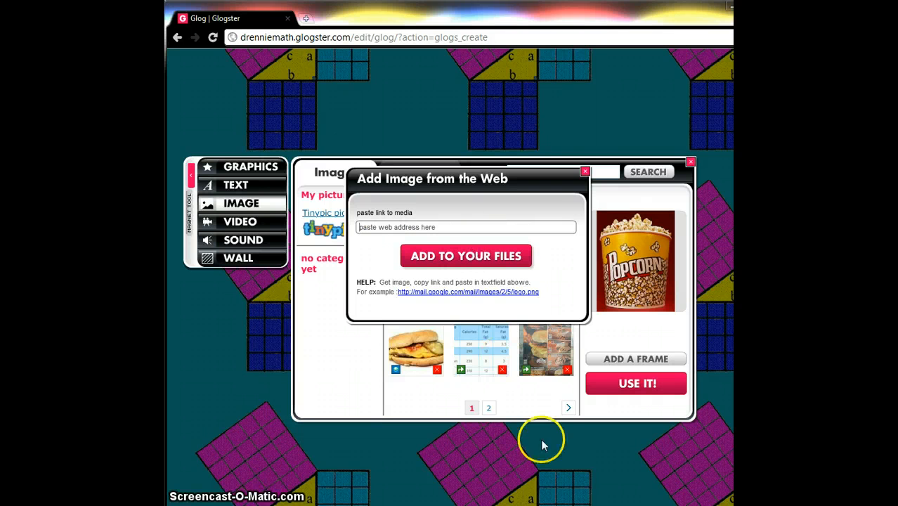
left_click(585, 171)
- Add the scarecrow image link to your files again through the web image dialog
left_click(488, 407)
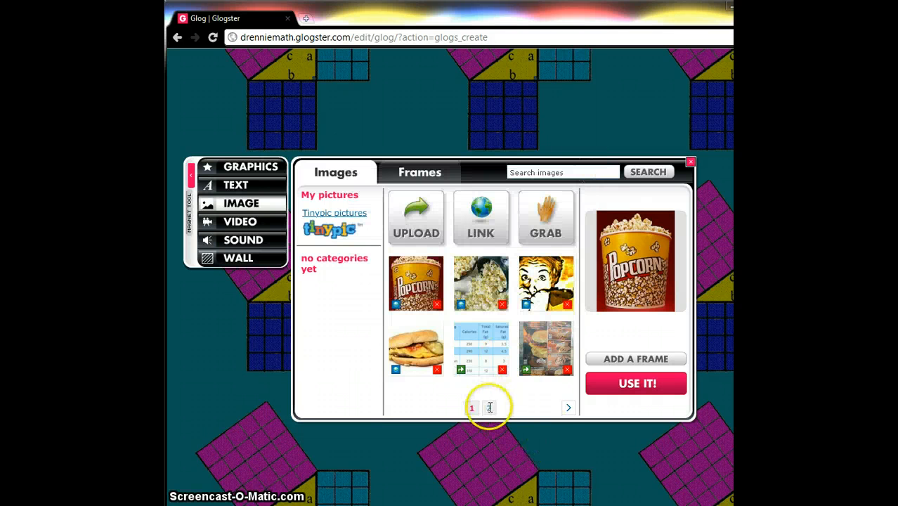
left_click(471, 410)
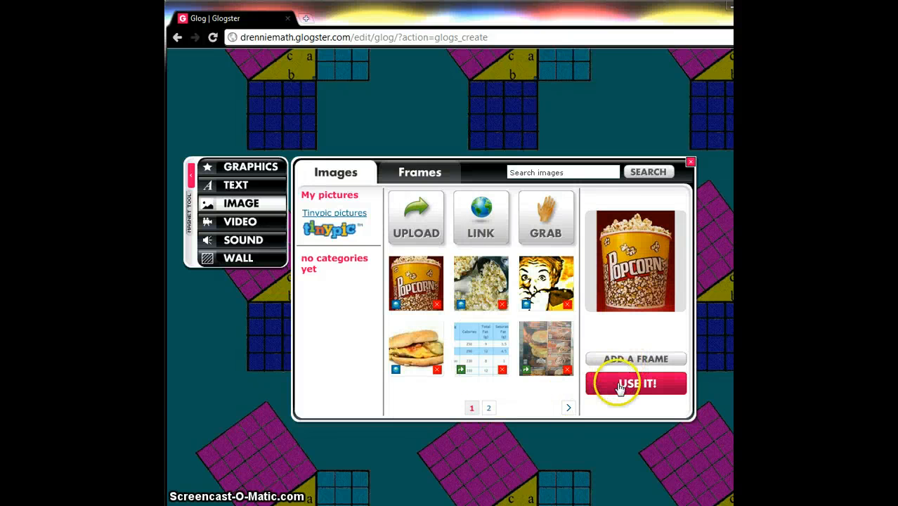
left_click(482, 217)
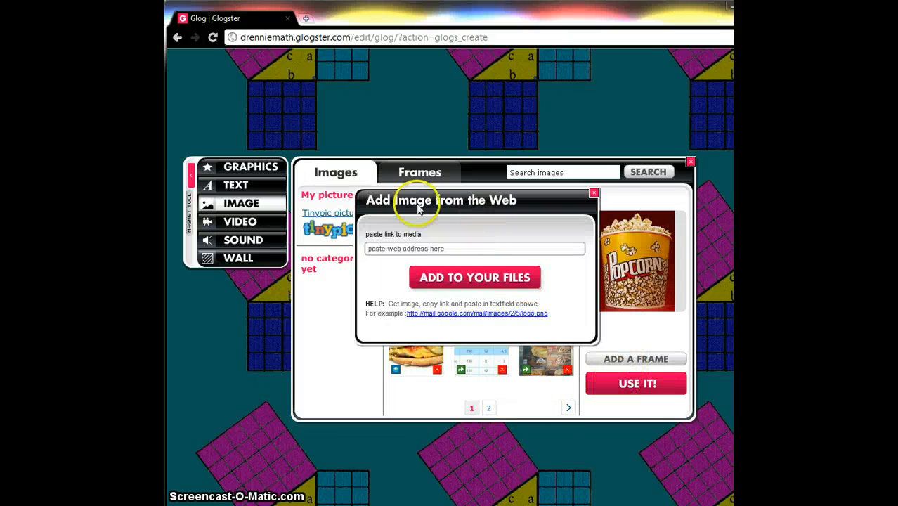
left_click(468, 246)
key("ctrl+v")
left_click(521, 263)
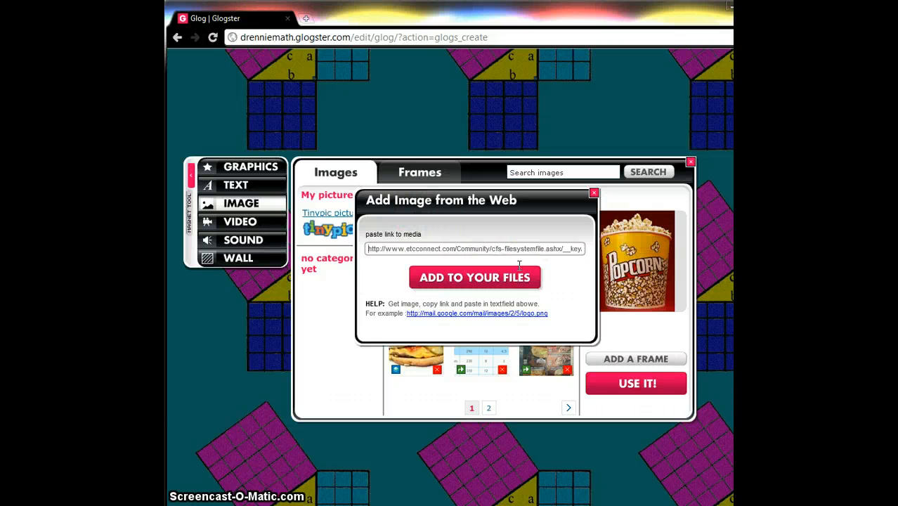
left_click(519, 277)
left_click(594, 191)
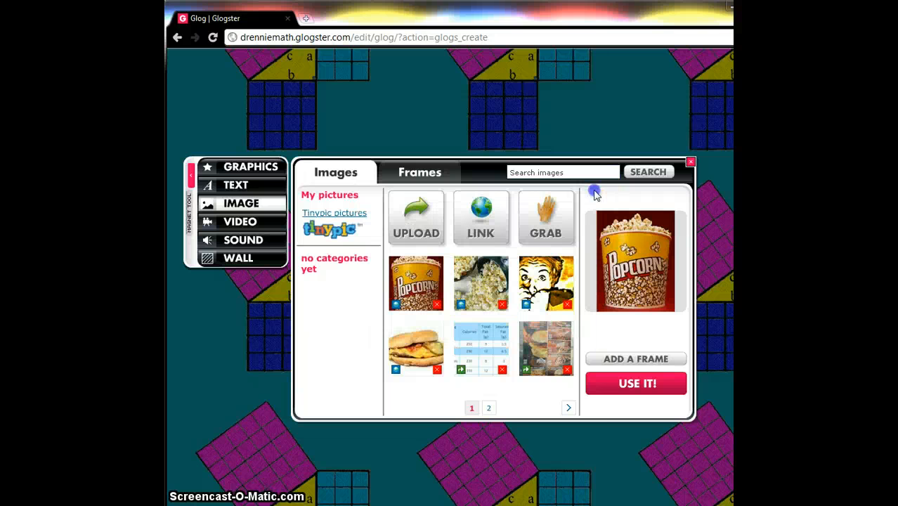
- Check the second page of My pictures and compare with the scarecrow image tab
left_click(569, 410)
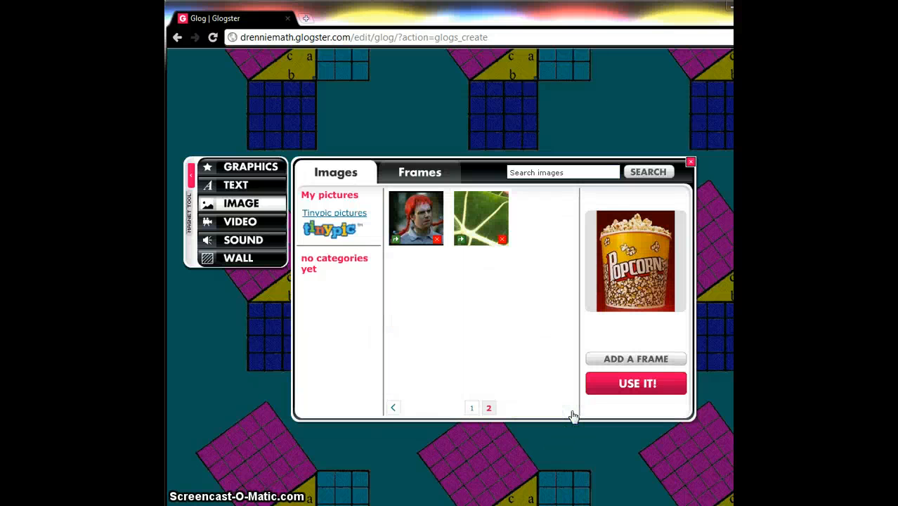
key("alt+Tab")
key("alt+Tab")
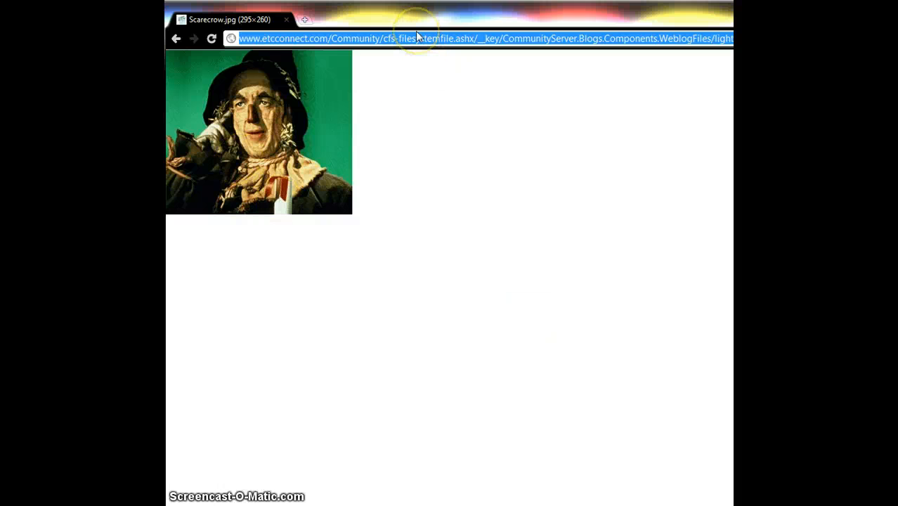
key("alt+Tab")
key("alt+Tab")
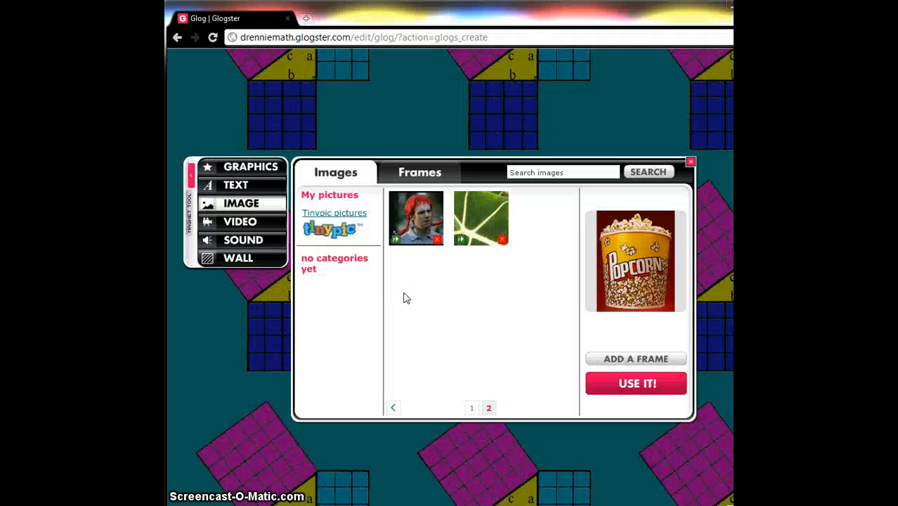
left_click(470, 408)
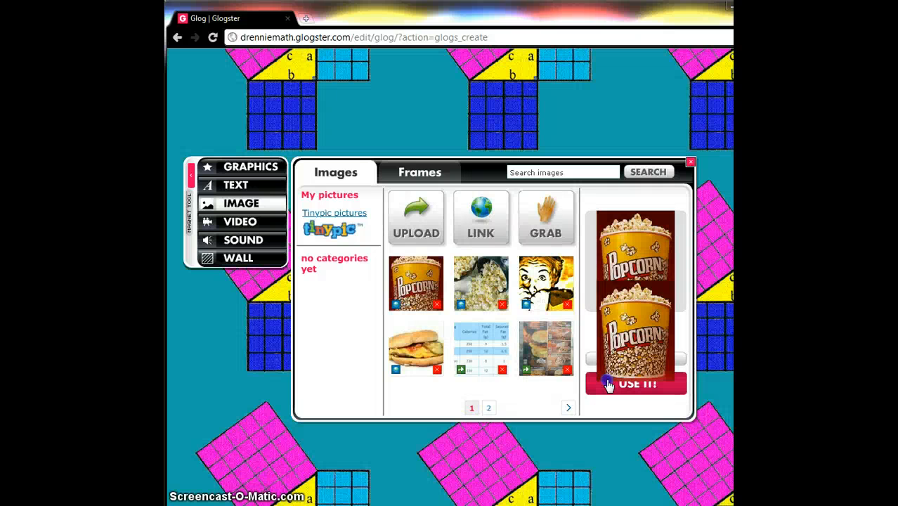
left_click(606, 383)
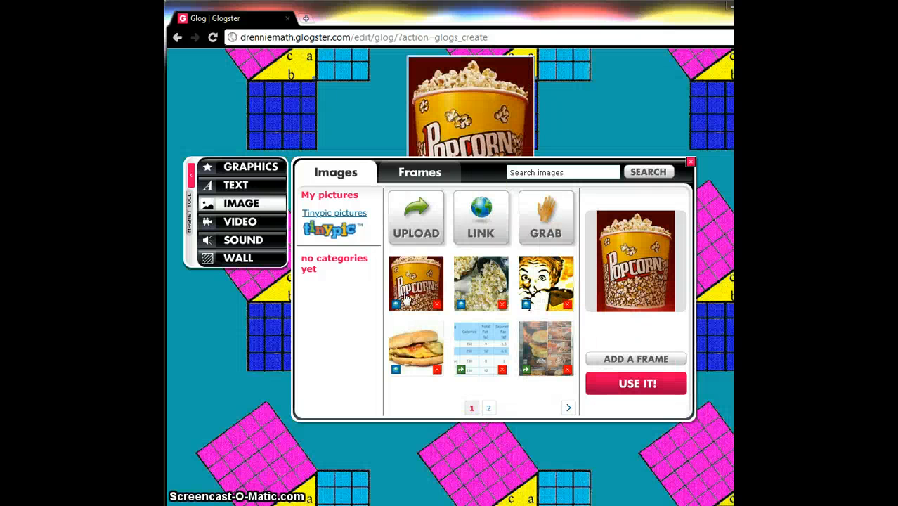
left_click(476, 96)
key("Delete")
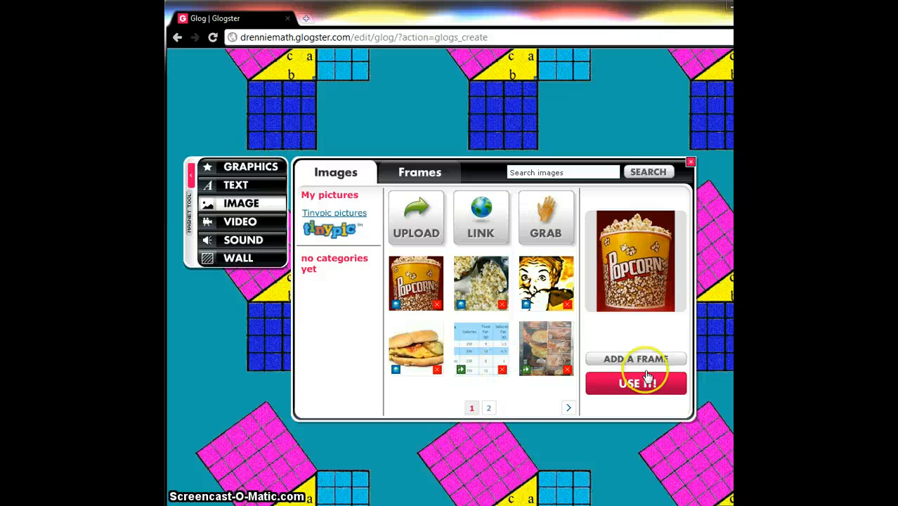
- Paste the scarecrow image link into the web image dialog, replacing the first paste, and add it to your files
left_click(478, 229)
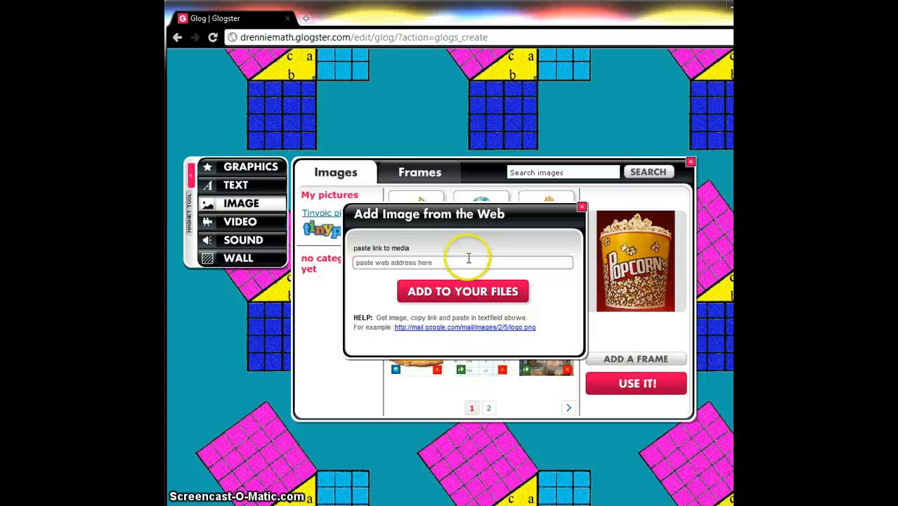
left_click(469, 263)
key("ctrl+v")
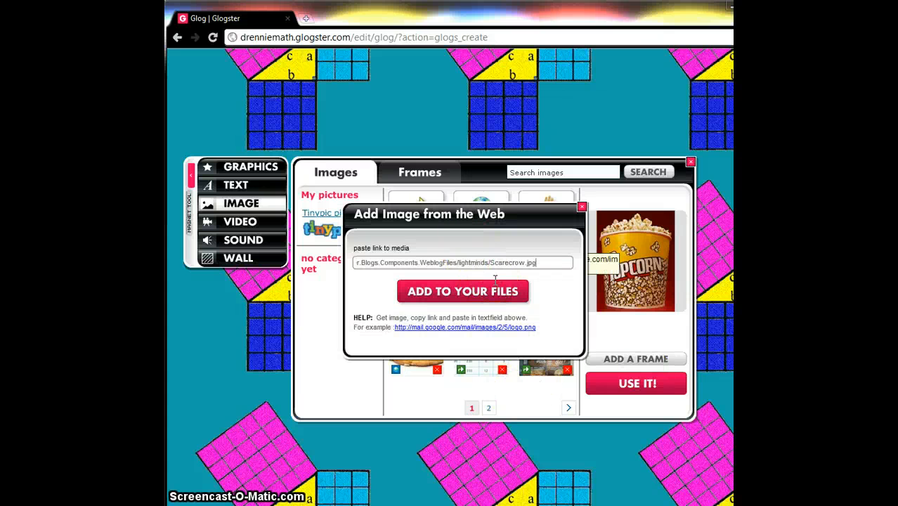
key("ctrl+a")
key("ctrl+v")
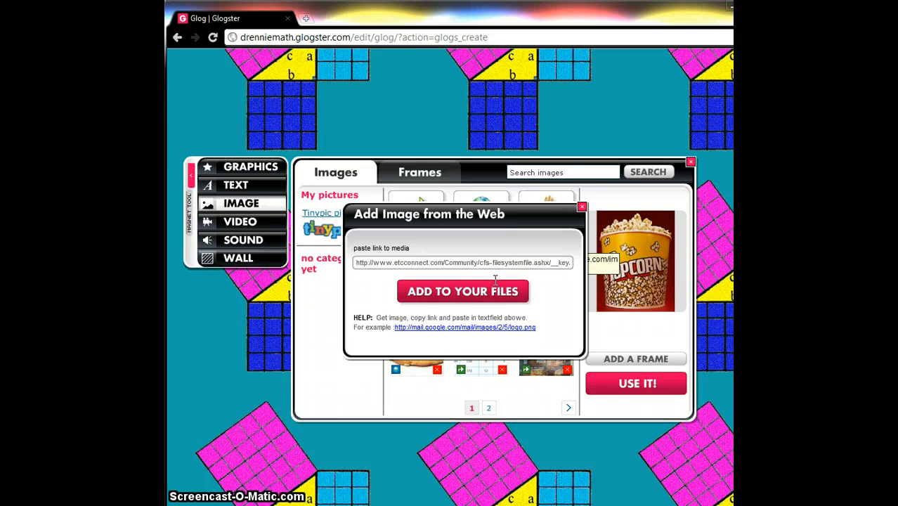
left_click(498, 291)
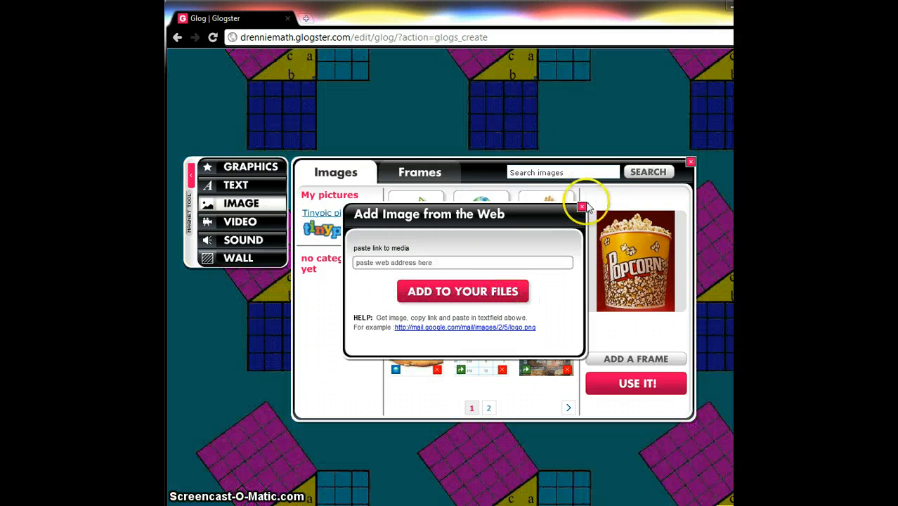
left_click(583, 207)
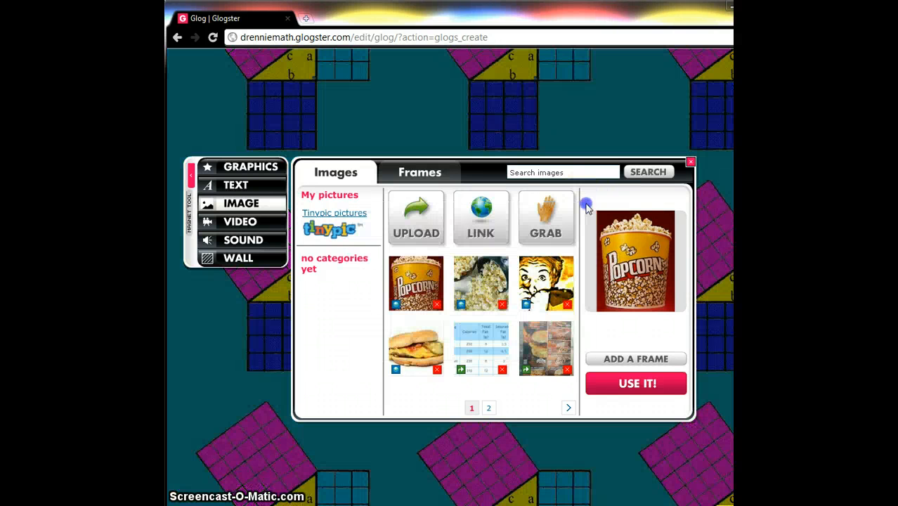
- Check both My pictures pages and close the image panel, dismissing the error message
left_click(488, 410)
left_click(473, 409)
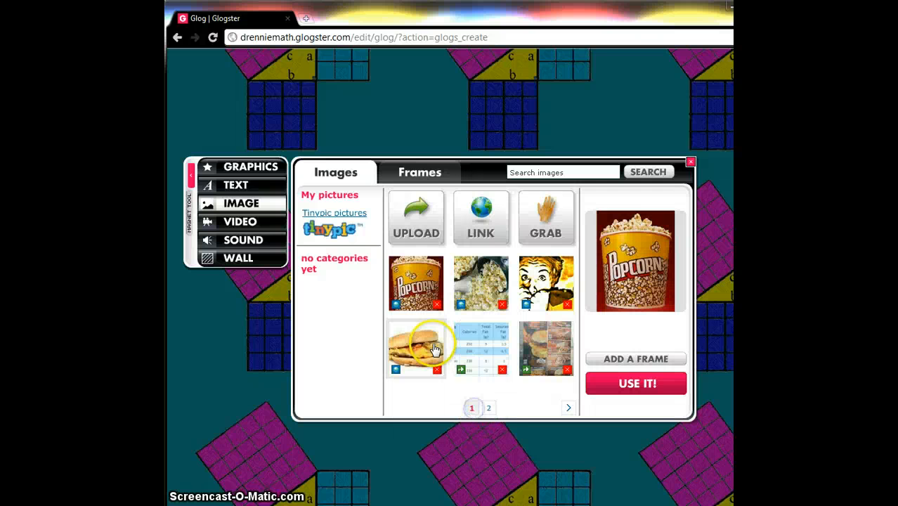
left_click_drag(418, 344, 464, 119)
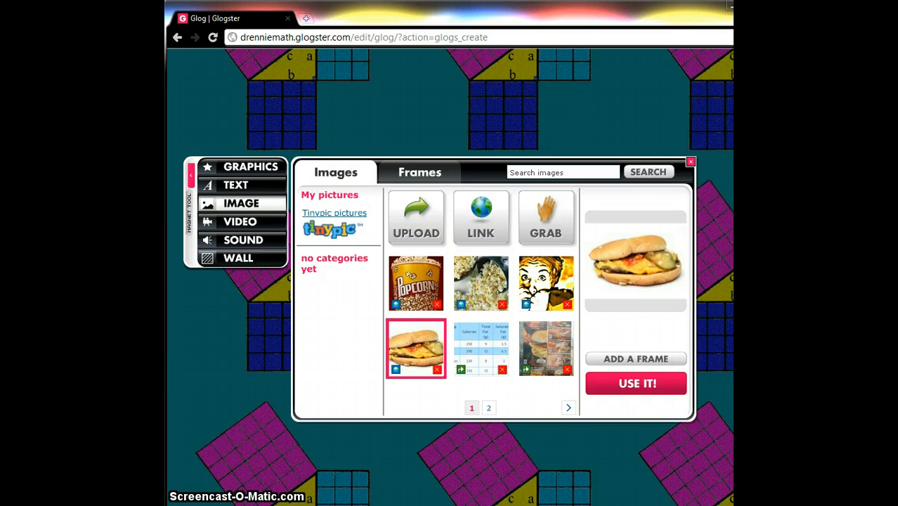
left_click(691, 162)
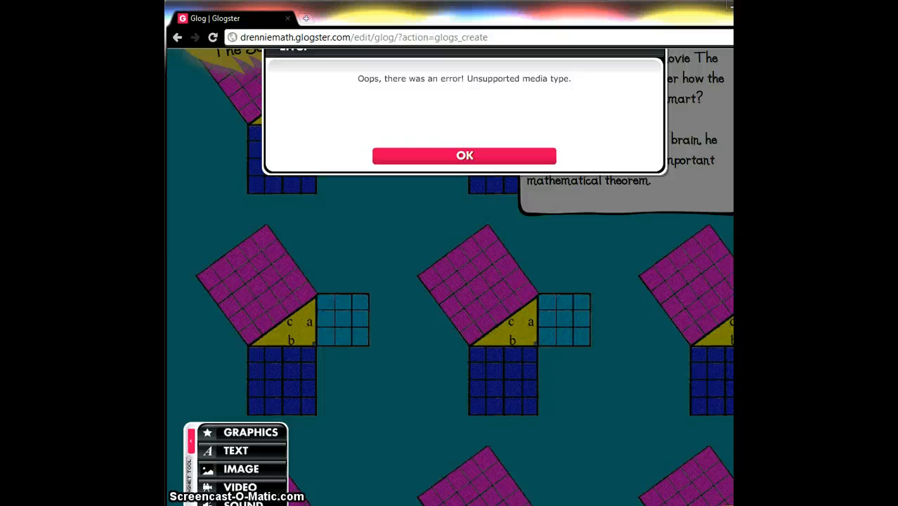
left_click(465, 155)
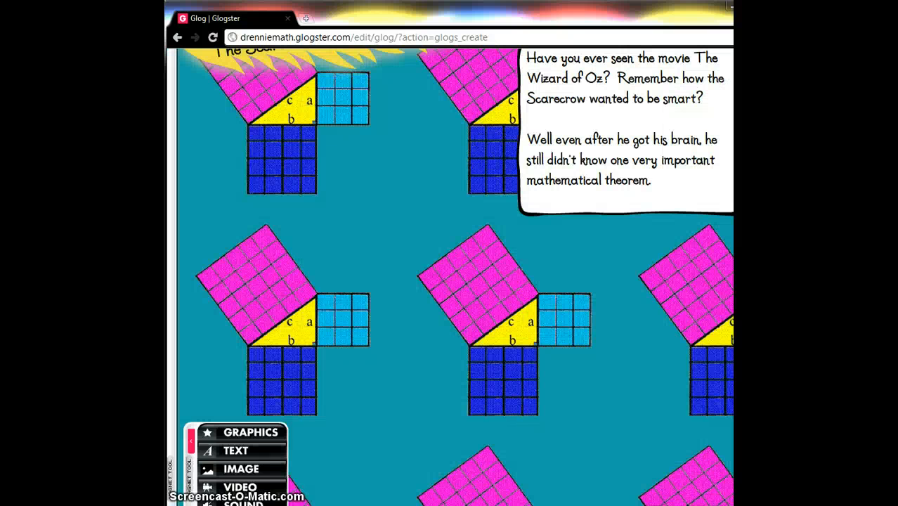
- Place the hamburger image from My pictures onto the poster
left_click(241, 469)
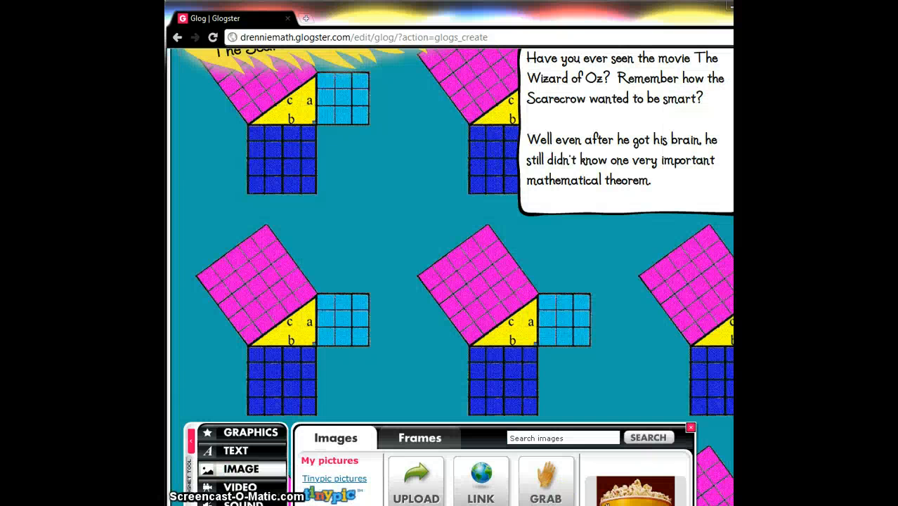
scroll(453, 276, "down", 3)
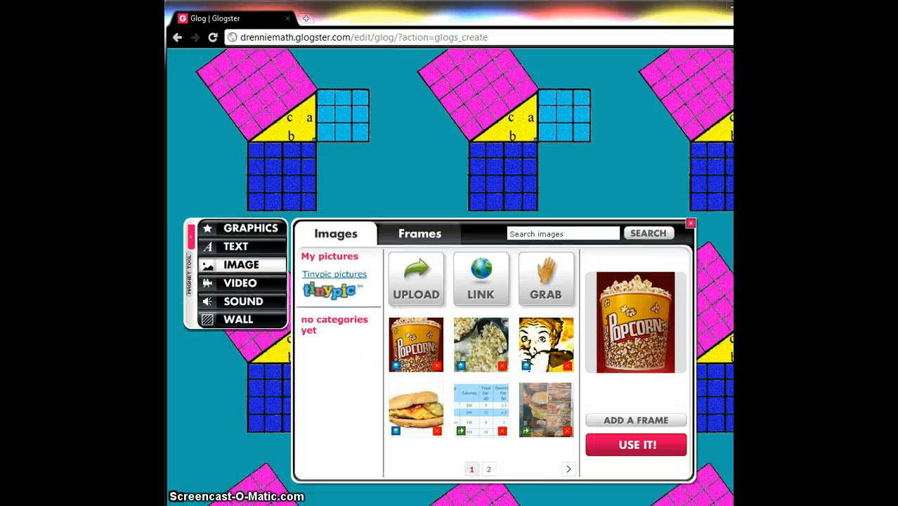
left_click(416, 410)
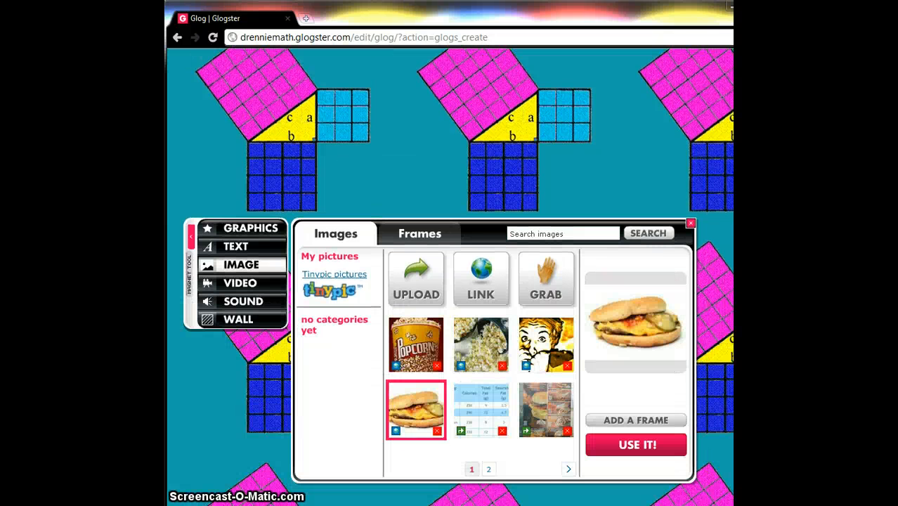
left_click(611, 443)
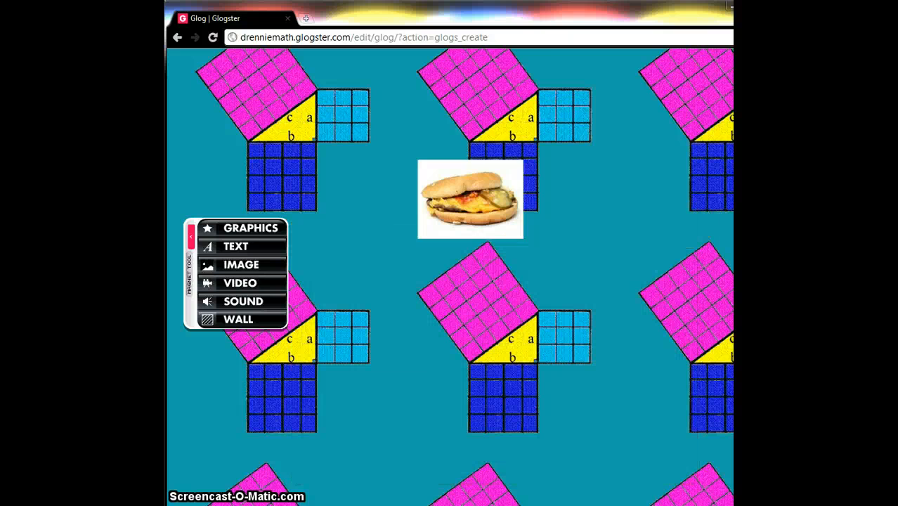
- Move the hamburger image just below the title banner and enlarge it to about twice its size
left_click_drag(510, 217, 523, 112)
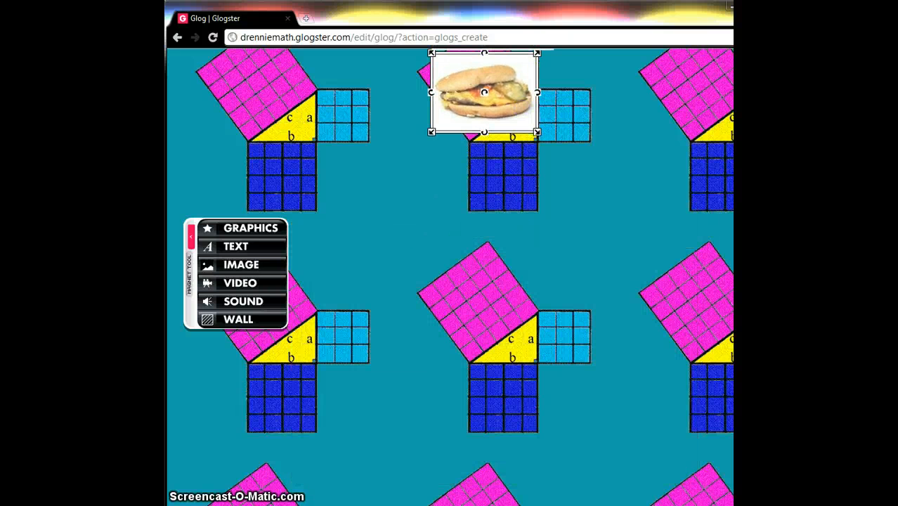
scroll(450, 281, "up", 4)
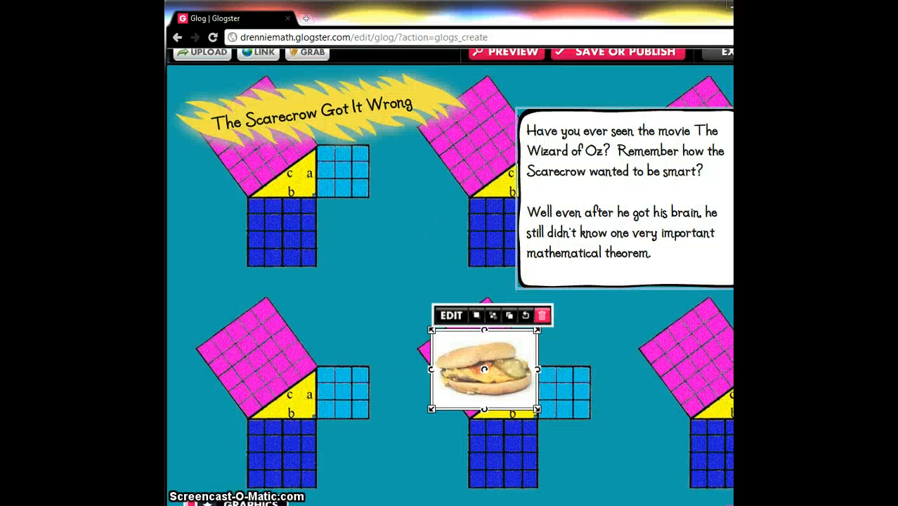
left_click_drag(475, 362, 283, 210)
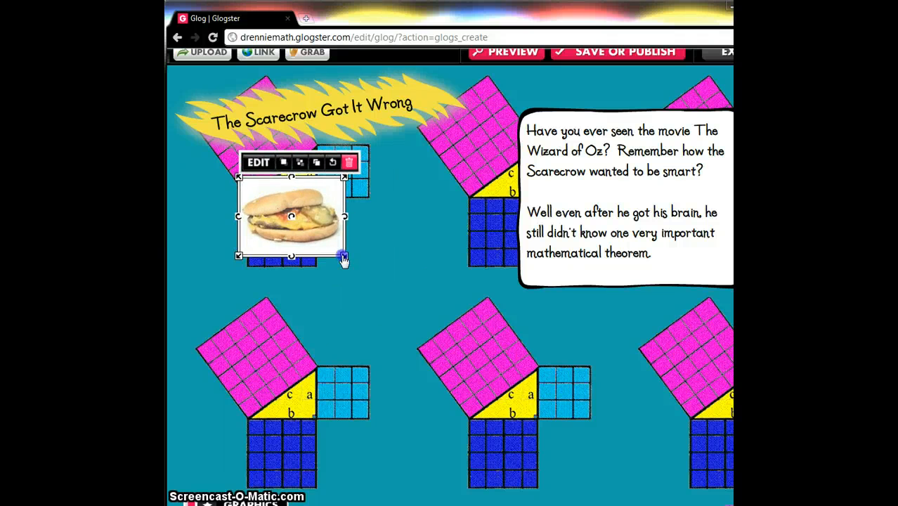
left_click_drag(343, 258, 442, 328)
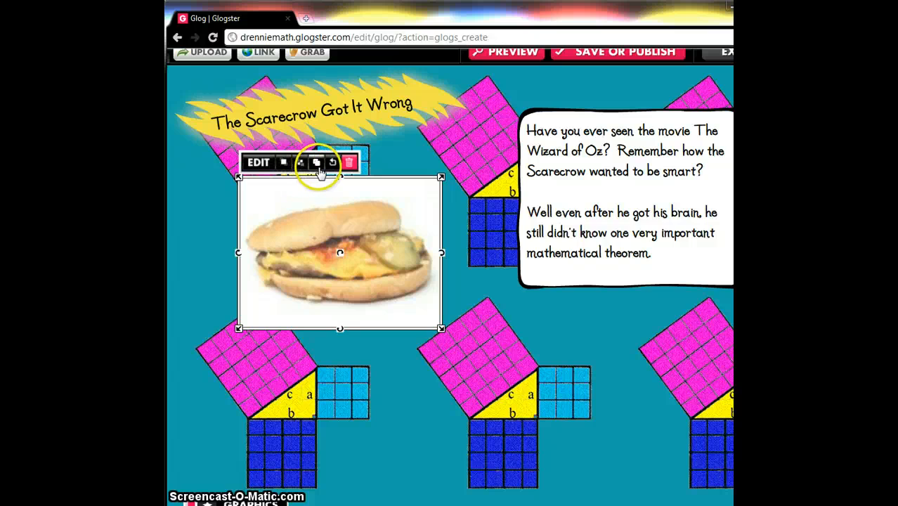
- Link the hamburger image to the YouTube Math Class scene 6 video address copied from the browser
left_click(258, 162)
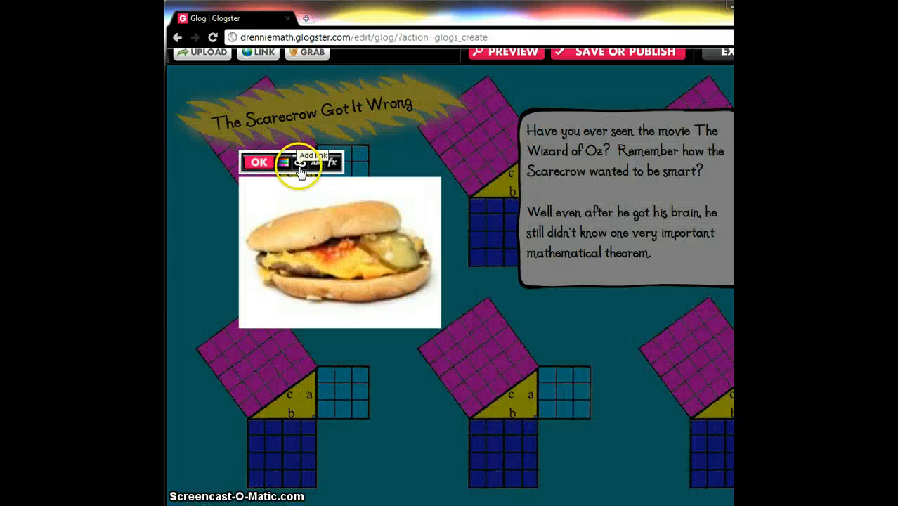
left_click(301, 164)
key("alt+Tab")
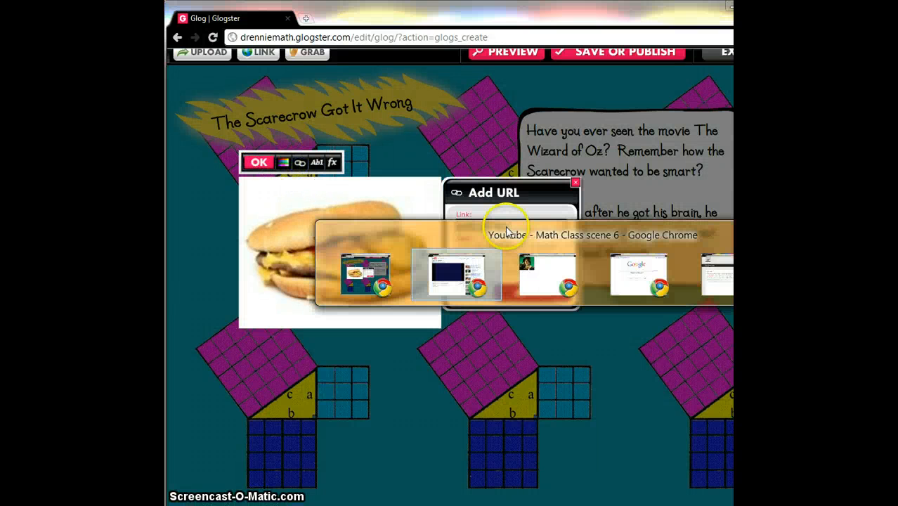
key("ctrl+v")
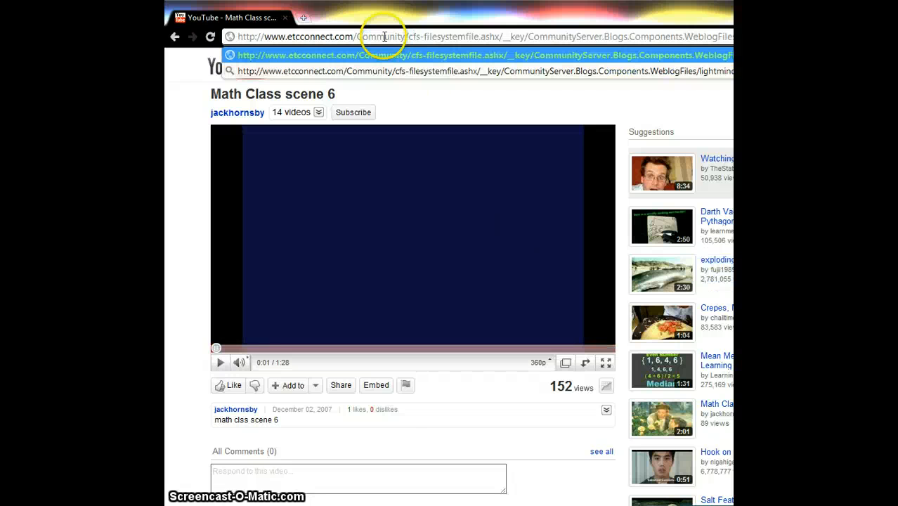
key("Escape")
left_click(383, 37)
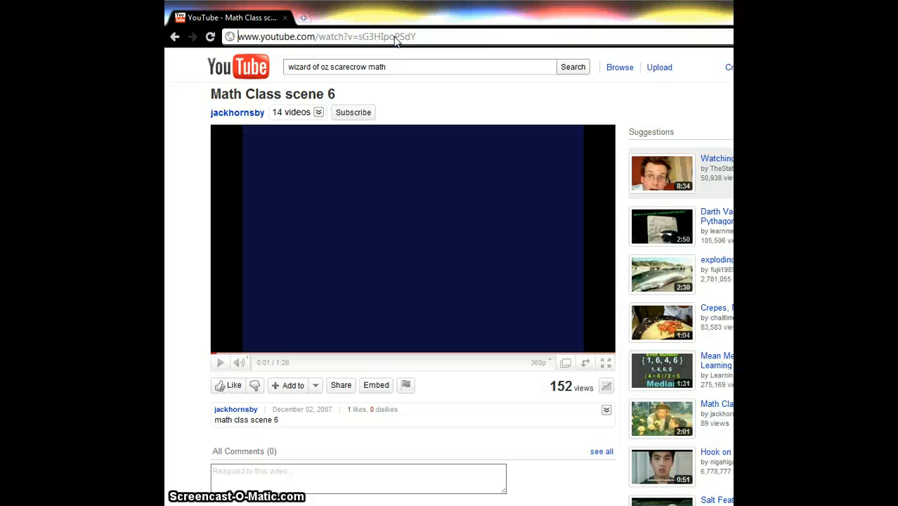
key("ctrl+a")
key("alt+Tab")
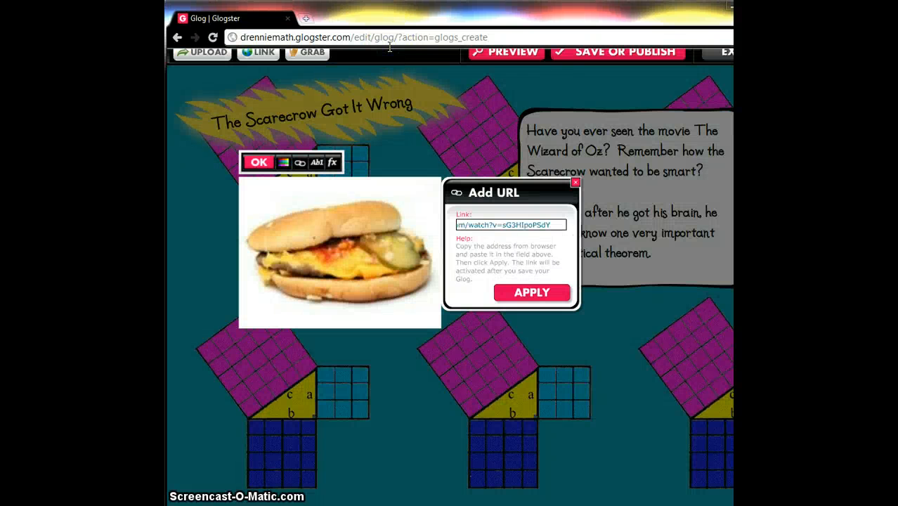
left_click(517, 296)
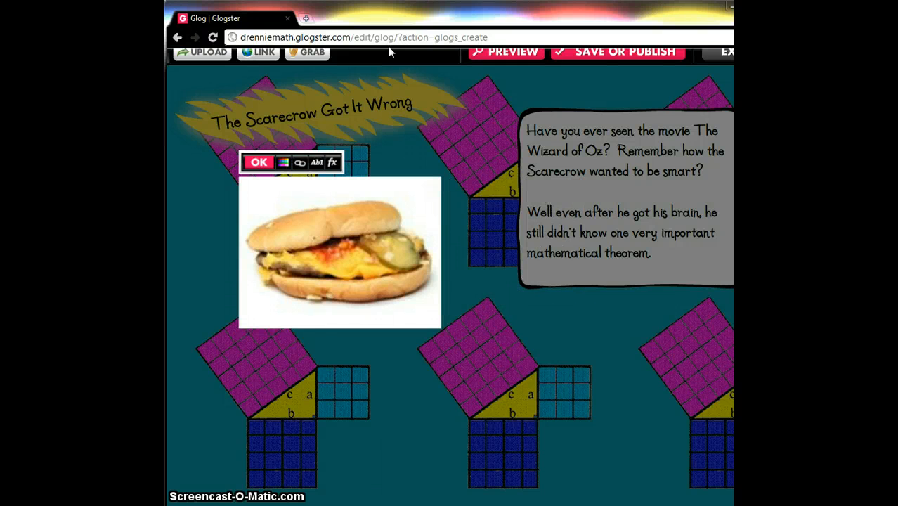
- Give the hamburger image a shadow with blur 16, angle 28, distance 7 and an orange-yellow colour
left_click(332, 162)
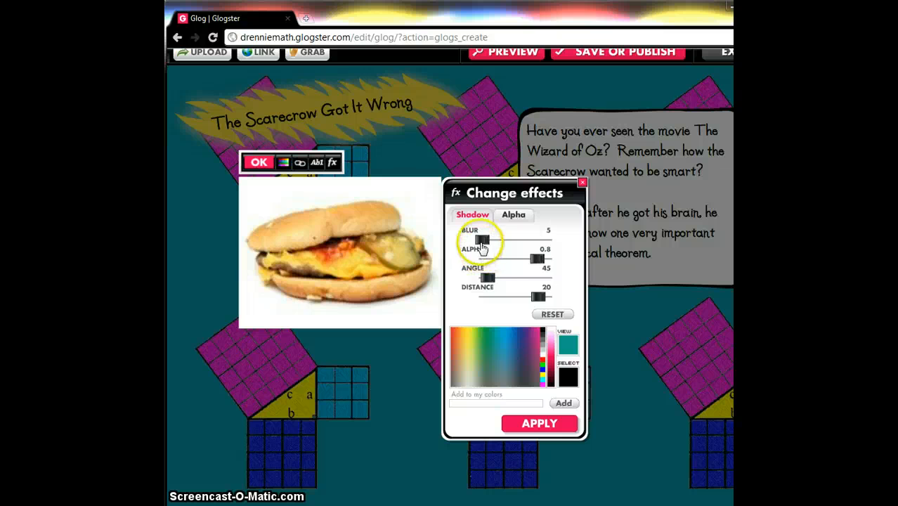
mouse_move(487, 276)
left_mouse_down()
mouse_move(495, 280)
mouse_move(485, 279)
left_mouse_up()
left_click_drag(483, 239, 490, 239)
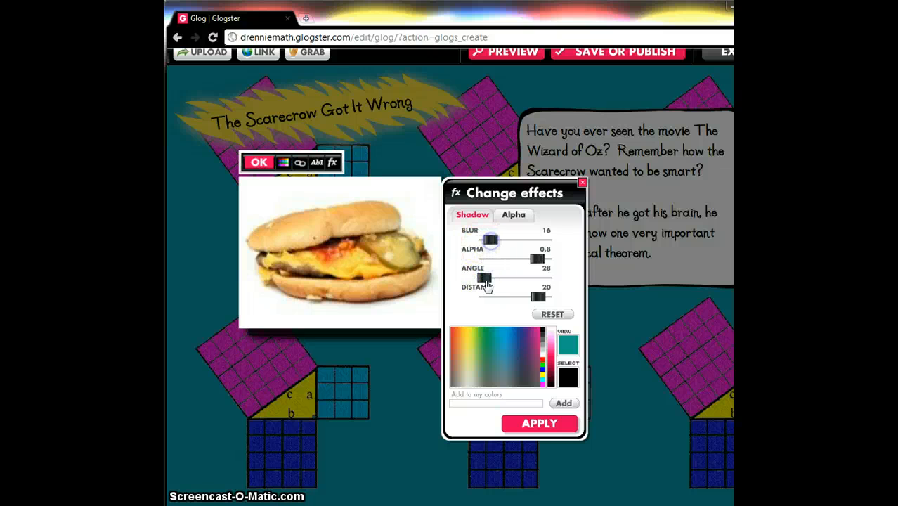
left_click_drag(539, 297, 526, 297)
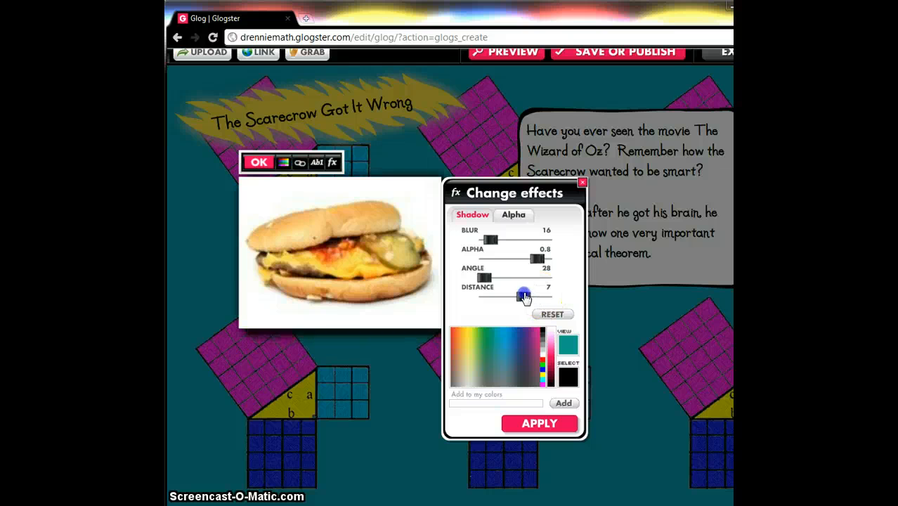
left_click(535, 341)
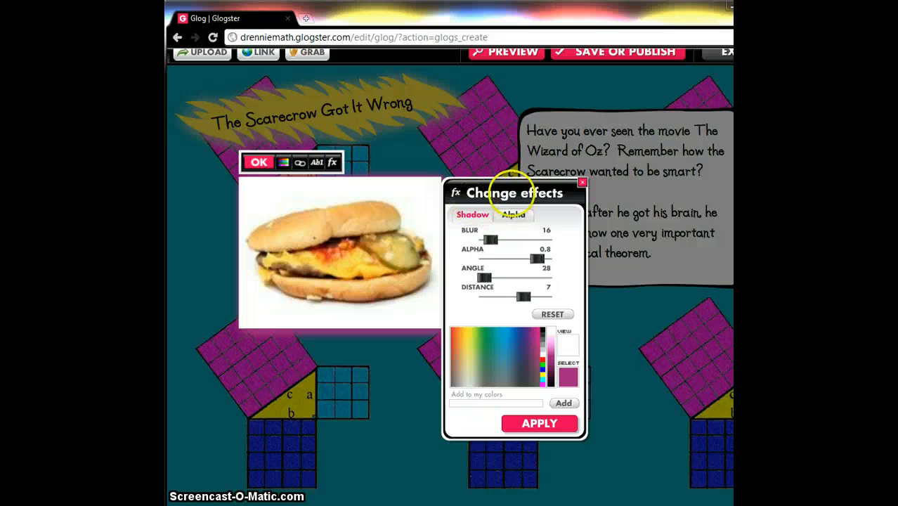
left_click(463, 337)
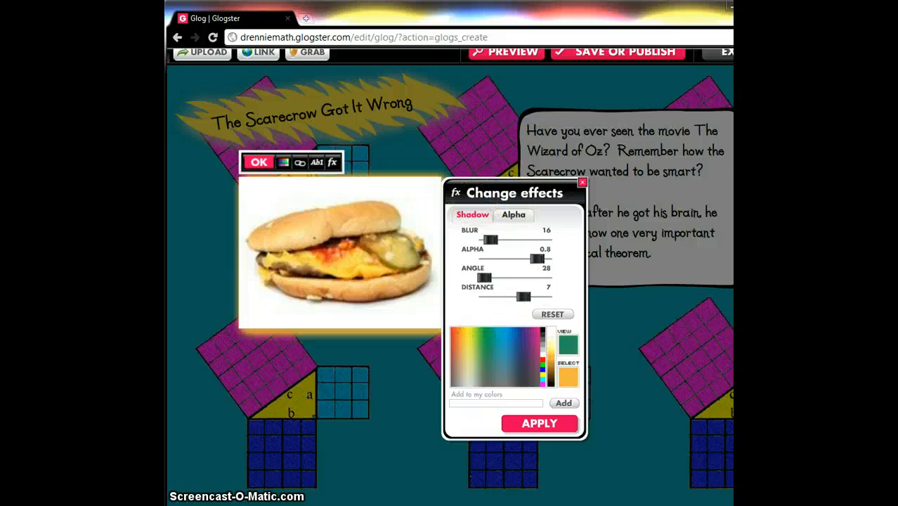
left_click(538, 425)
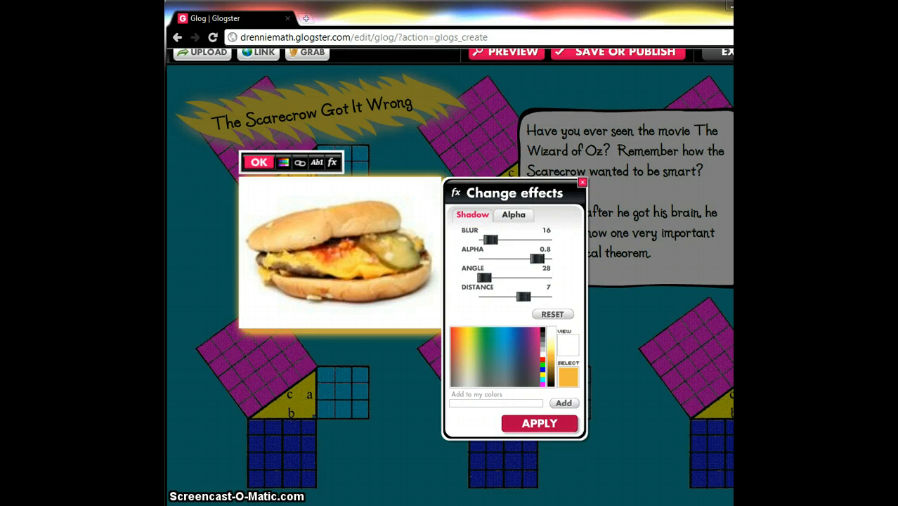
left_click(258, 162)
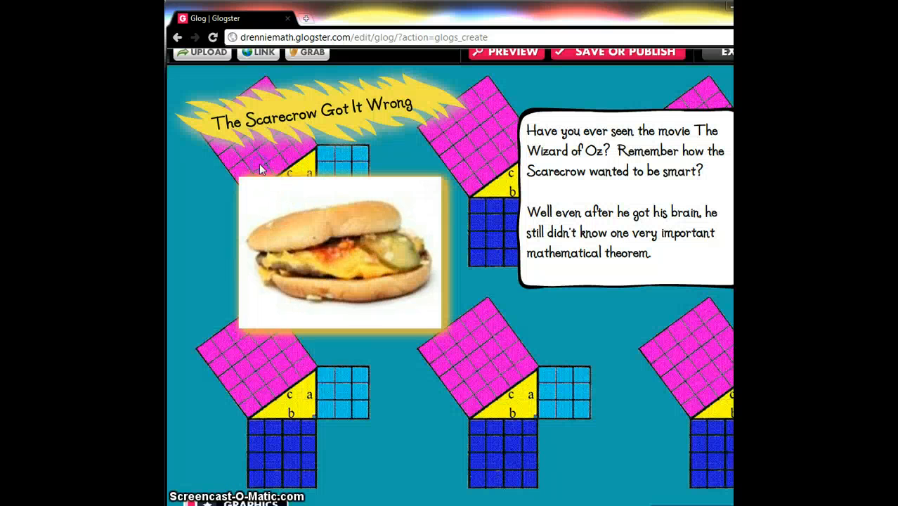
left_click(491, 357)
left_click(380, 272)
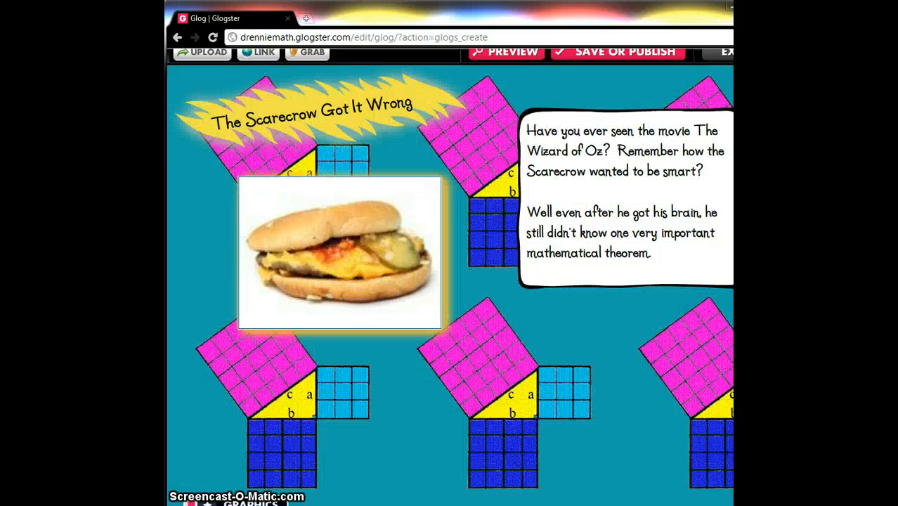
left_click(173, 376)
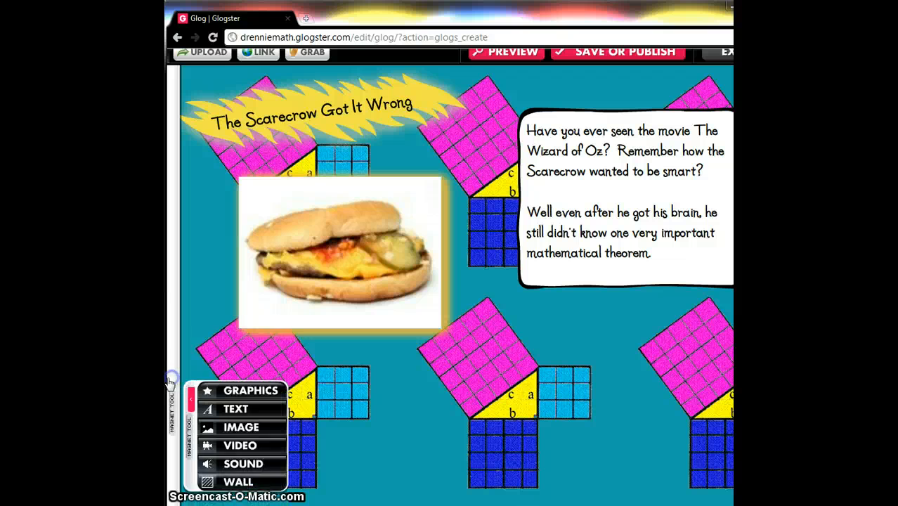
- Place the pointing-hand graphic from the Papers decorations onto the poster
left_click(246, 331)
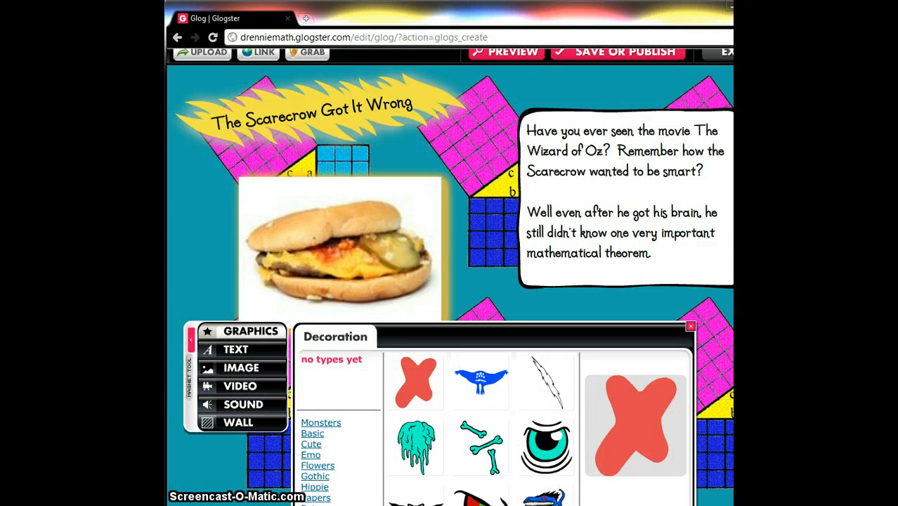
scroll(416, 206, "down", 3)
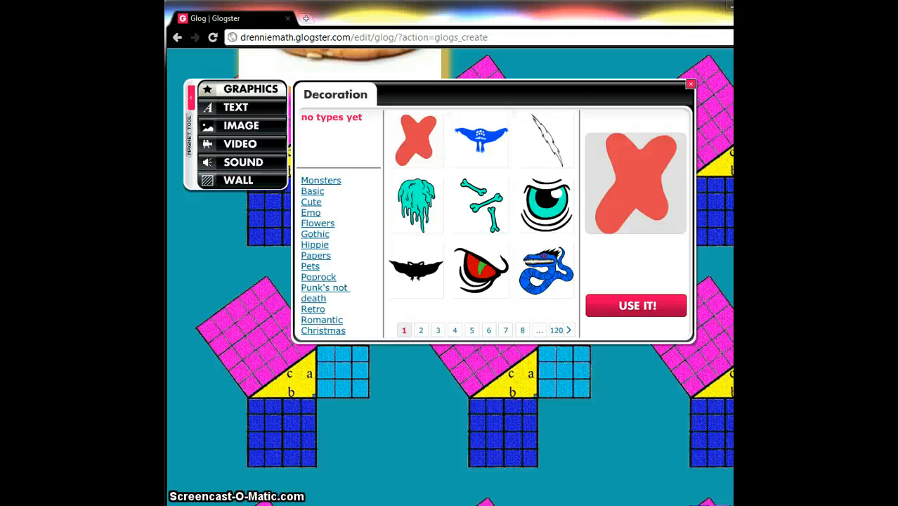
left_click(311, 213)
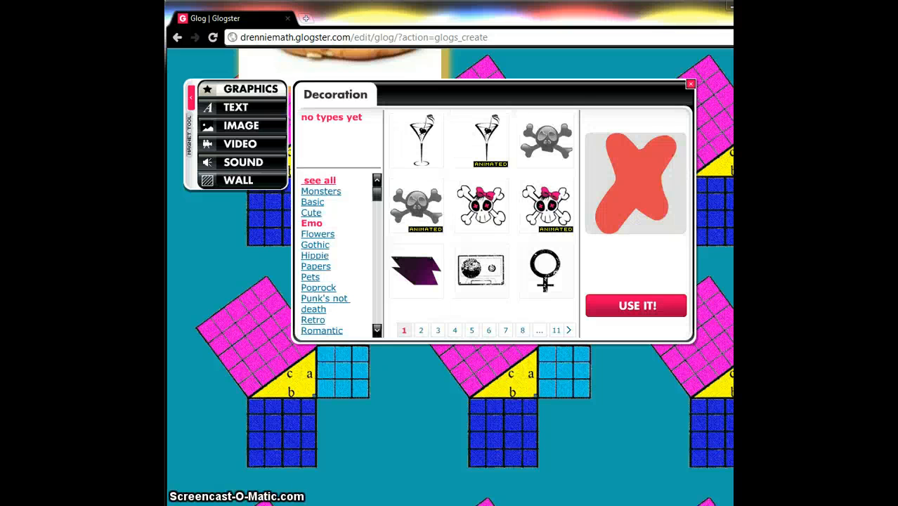
left_click(317, 267)
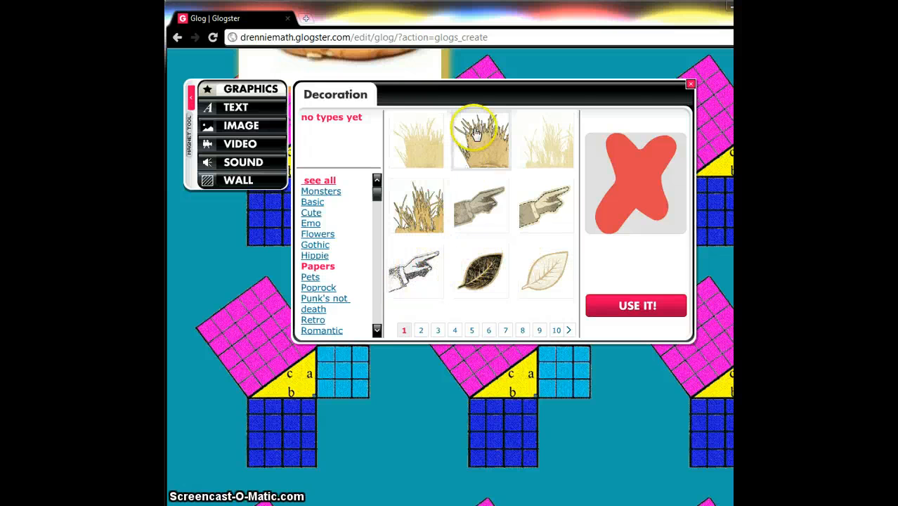
left_click_drag(434, 303, 257, 239)
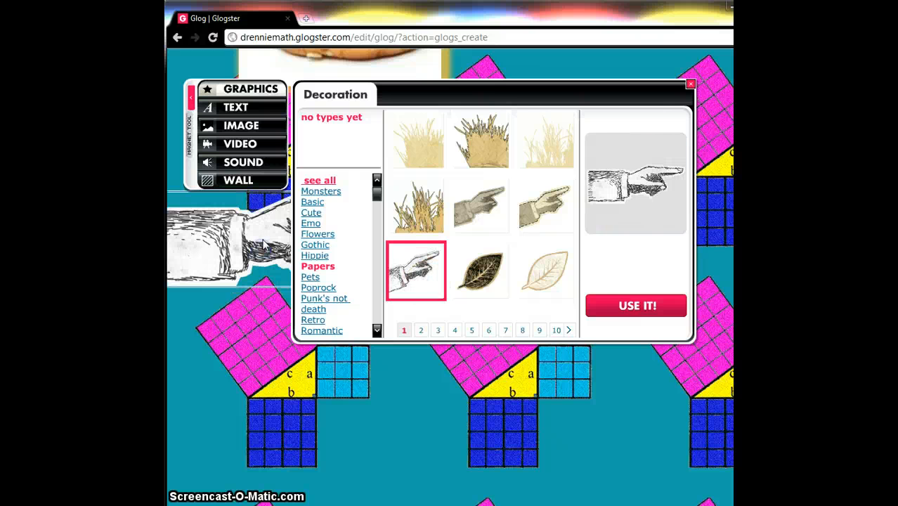
left_click(691, 85)
- Move the pointing hand beside the hamburger image and rotate it so it points up-left toward the hamburger
left_click_drag(321, 225, 495, 160)
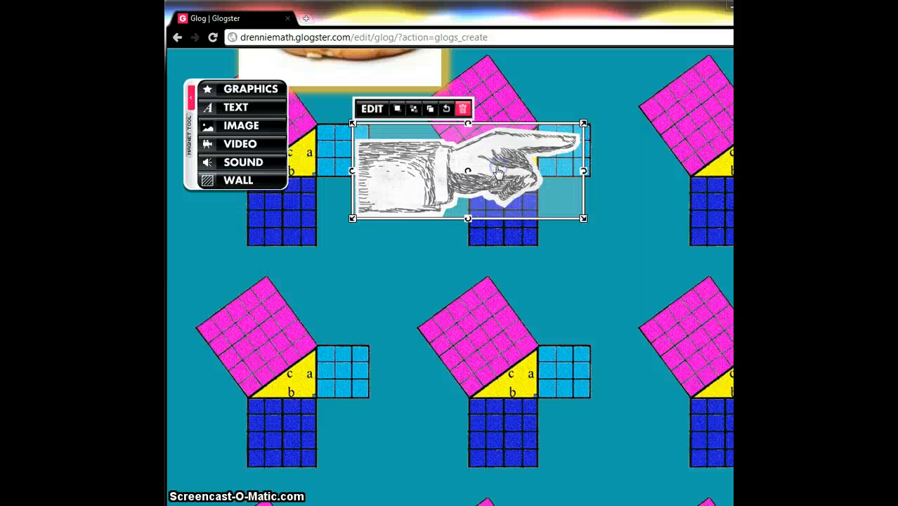
left_click(364, 185)
left_click_drag(351, 181, 610, 192)
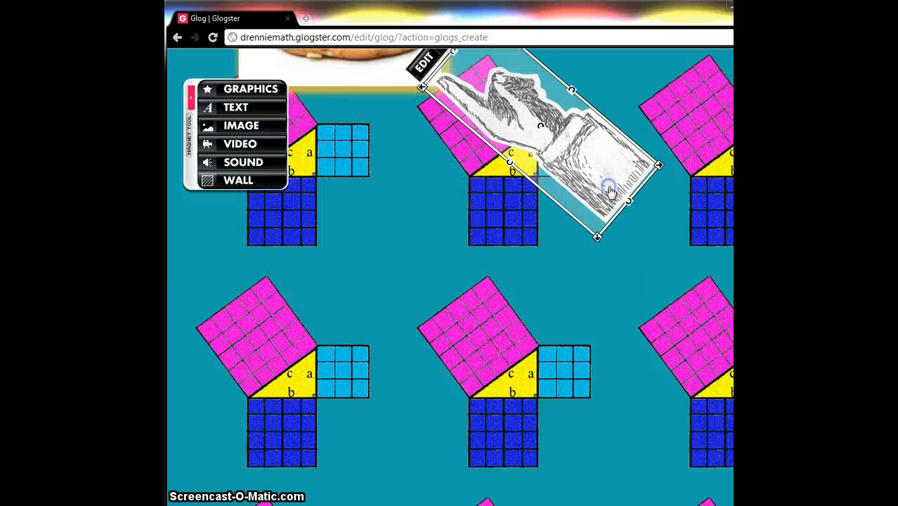
- Add the white rounded-frame text sticker from the Monsters text stickers and place it below the pointing hand
left_click(237, 109)
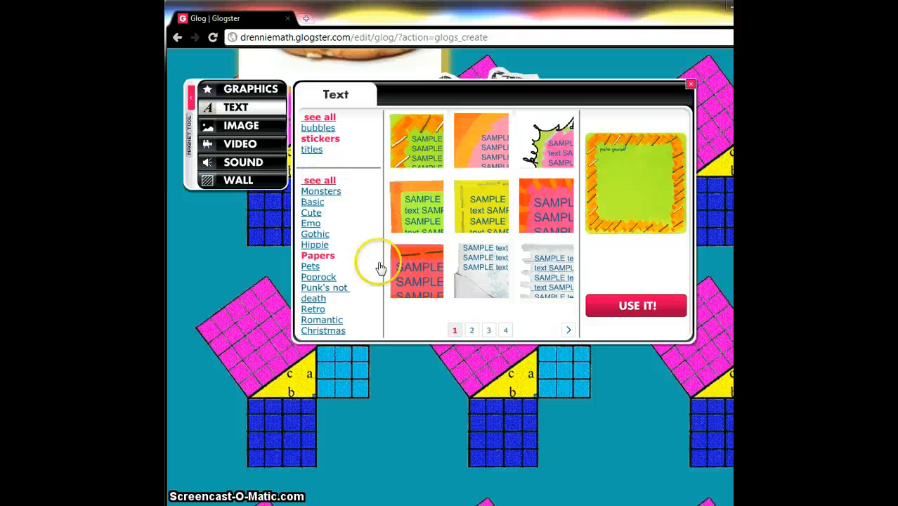
left_click(315, 201)
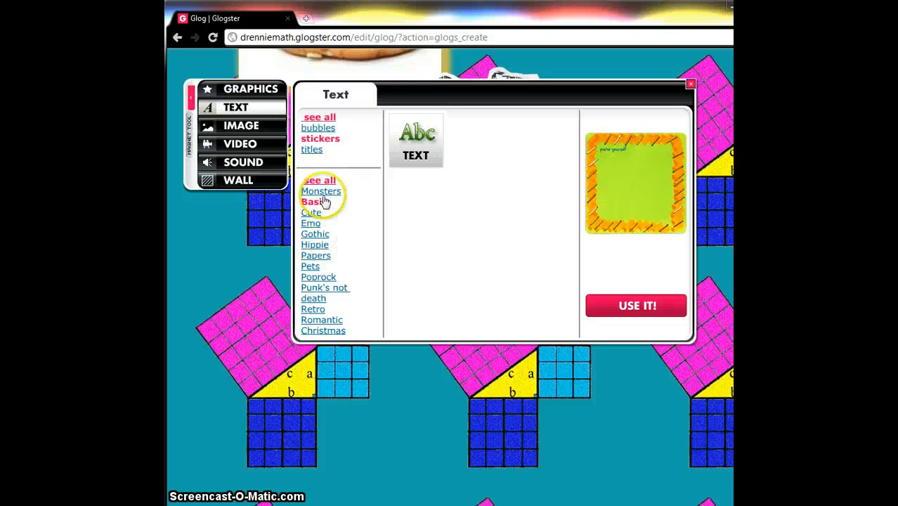
left_click(320, 192)
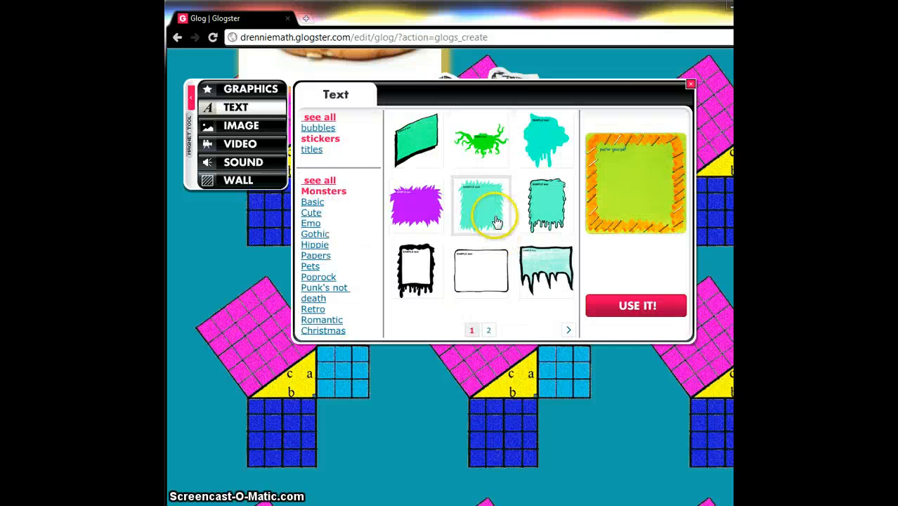
left_click_drag(481, 261, 520, 405)
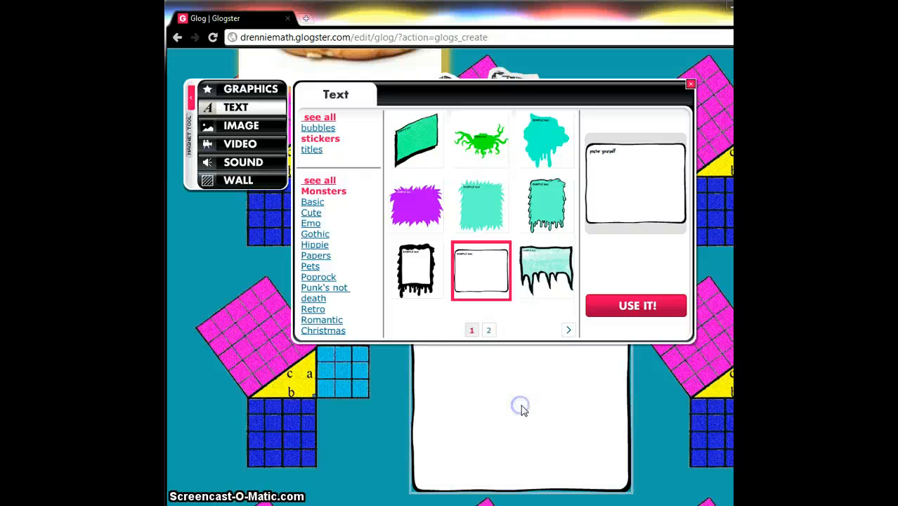
left_click(691, 86)
left_click_drag(599, 371, 632, 274)
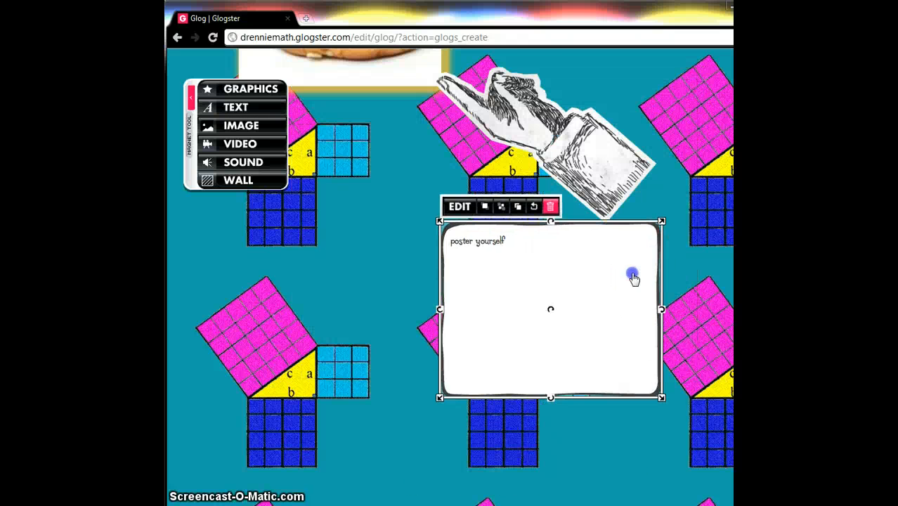
- Write "WATCH ME MAKE MY MISTAKE" in the sticker and shift the sticker slightly to the right
left_click(461, 202)
left_click(502, 301)
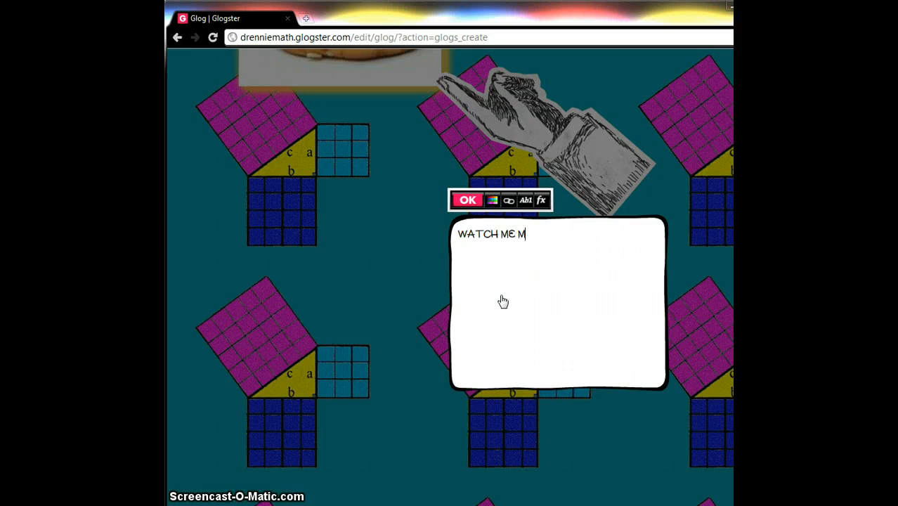
type("ISTAKE")
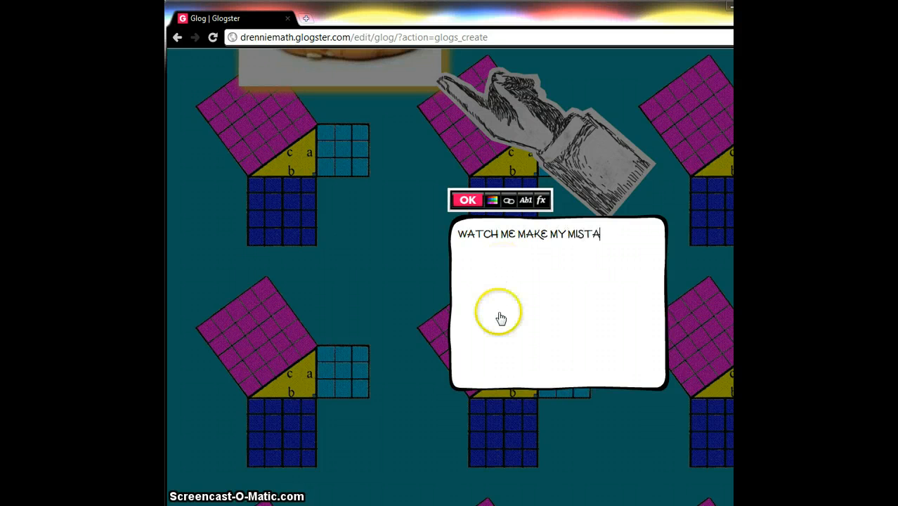
left_click(468, 201)
left_click(561, 383)
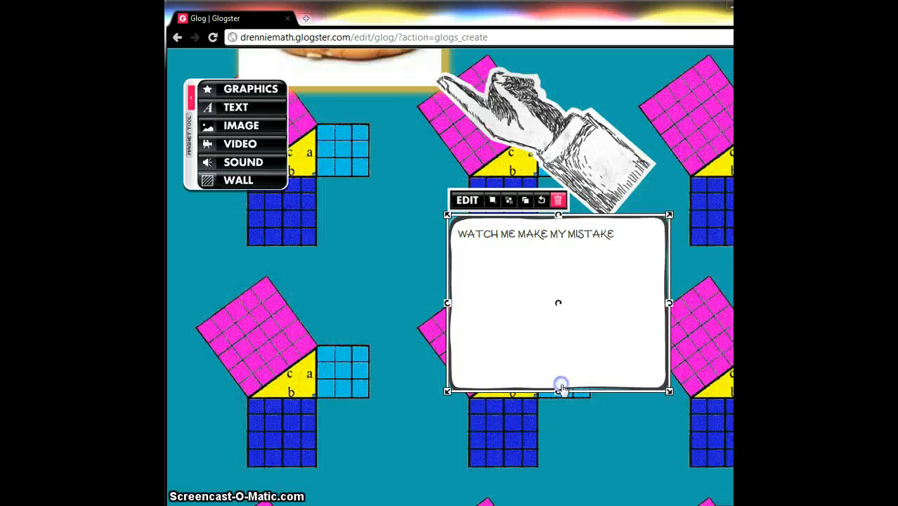
left_click_drag(672, 393, 717, 385)
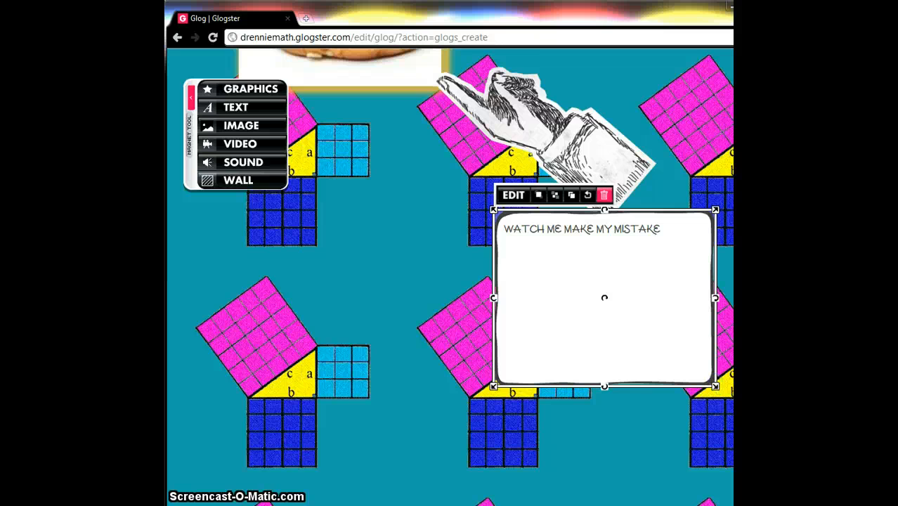
- Publish the glog publicly under the School category and open the published glog
scroll(450, 282, "up", 4)
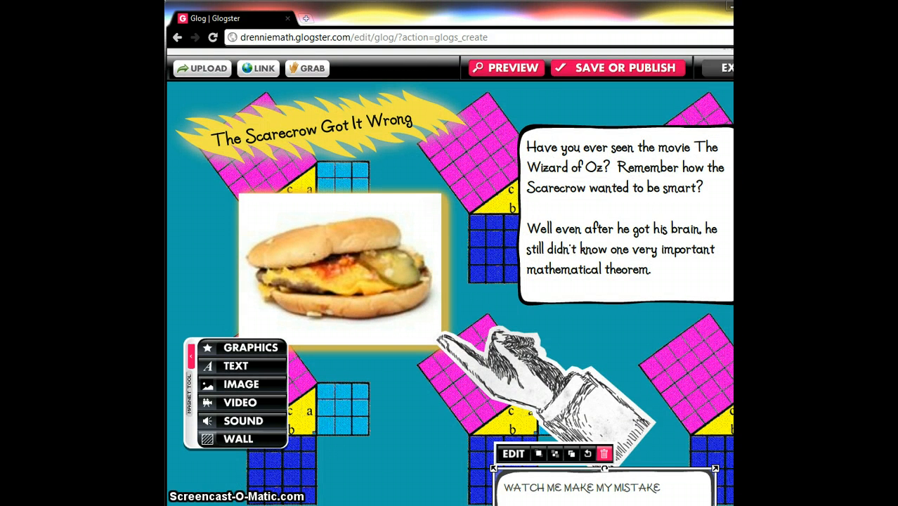
left_click(619, 68)
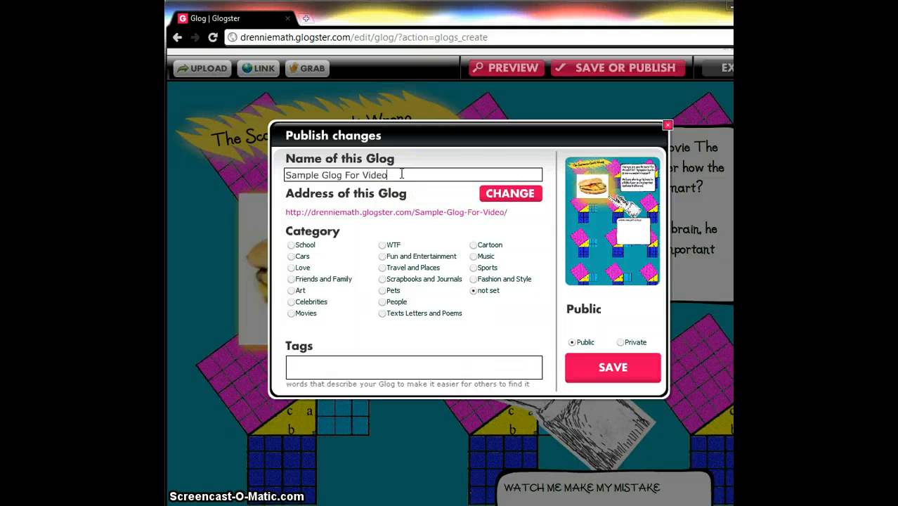
left_click(292, 246)
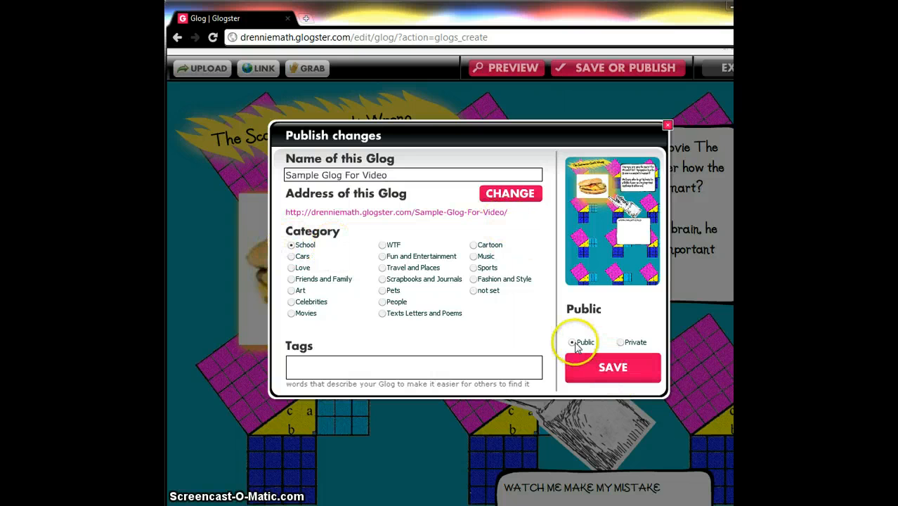
left_click(601, 376)
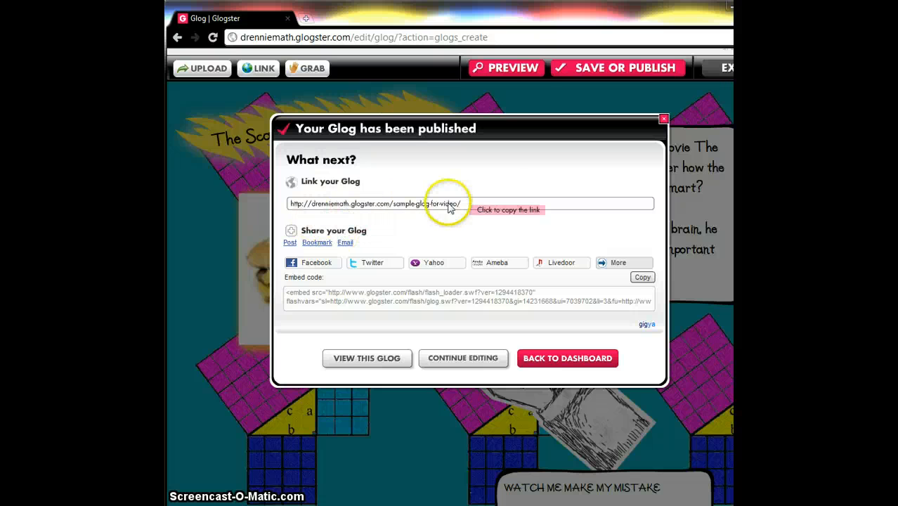
left_click(367, 362)
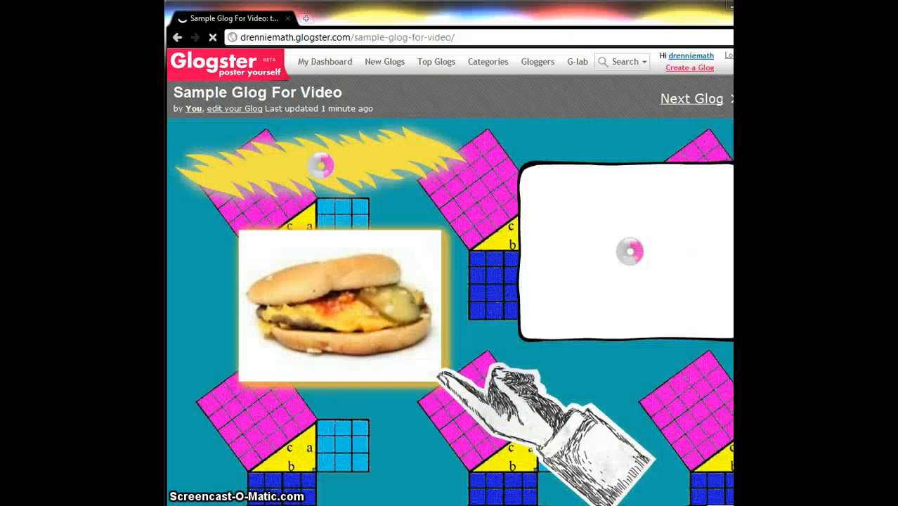
- Test the hamburger image's link in the published glog by playing the linked video, then return to the glog
scroll(450, 277, "down", 4)
scroll(450, 277, "up", 2)
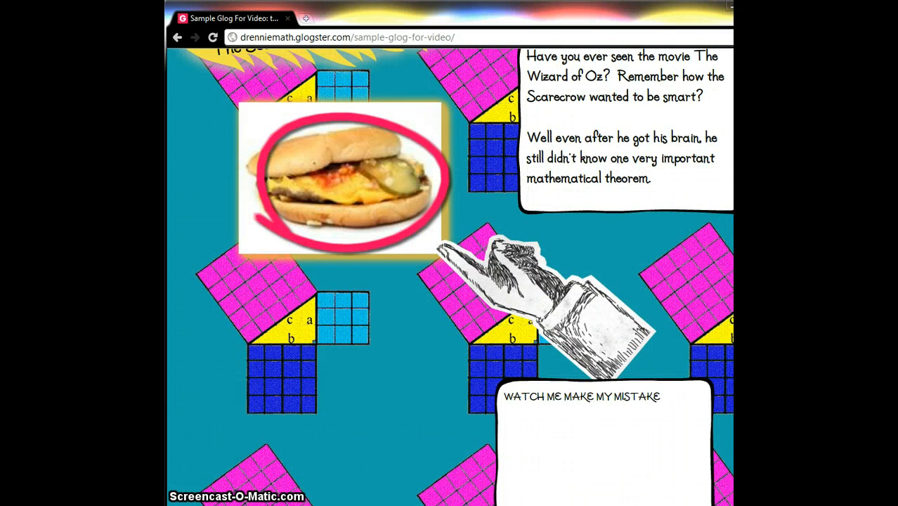
left_click(335, 156)
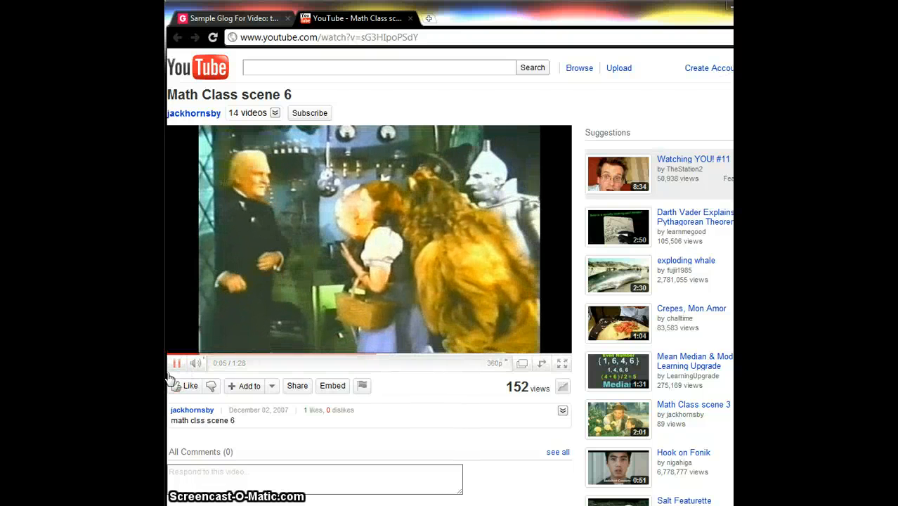
left_click(175, 365)
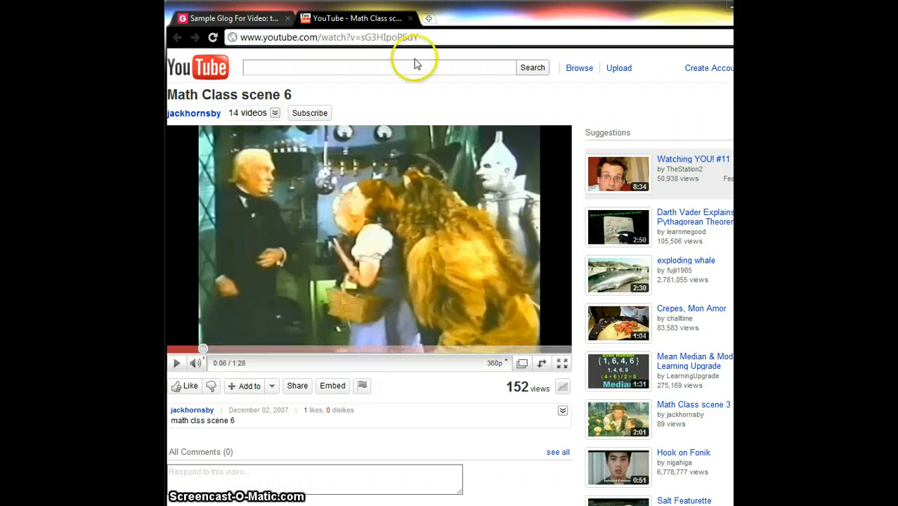
left_click(235, 18)
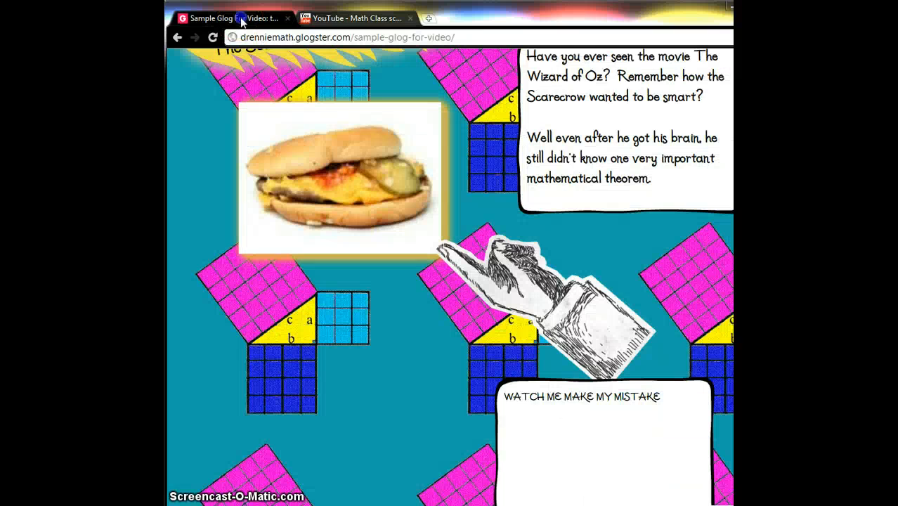